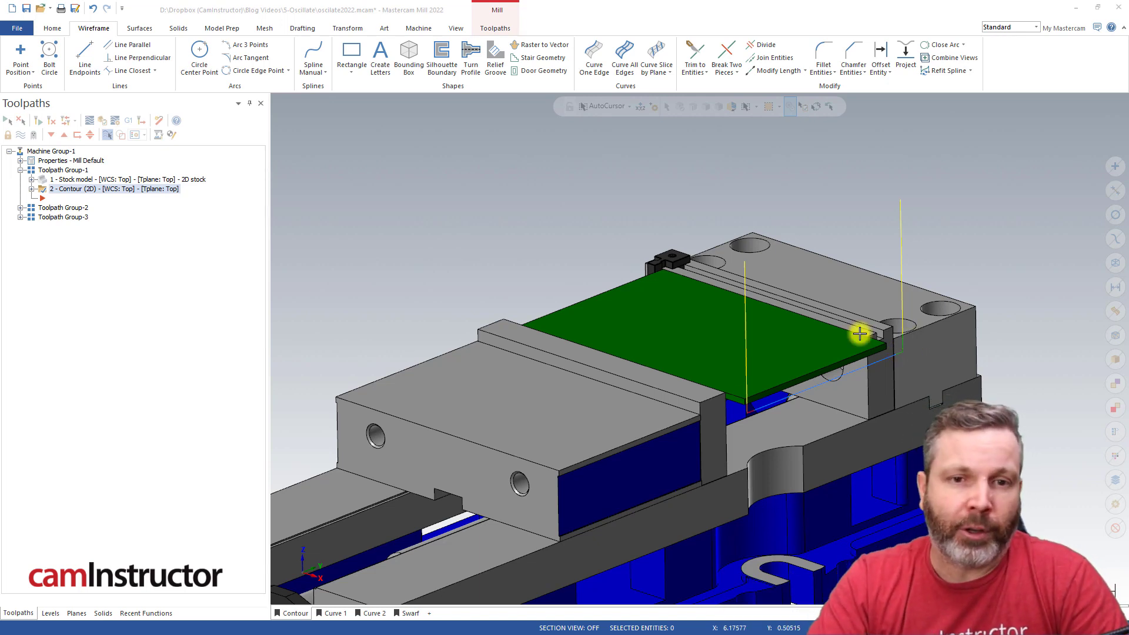
- Replay the 2D contour toolpath and inspect the tool at the part from the side
click(89, 120)
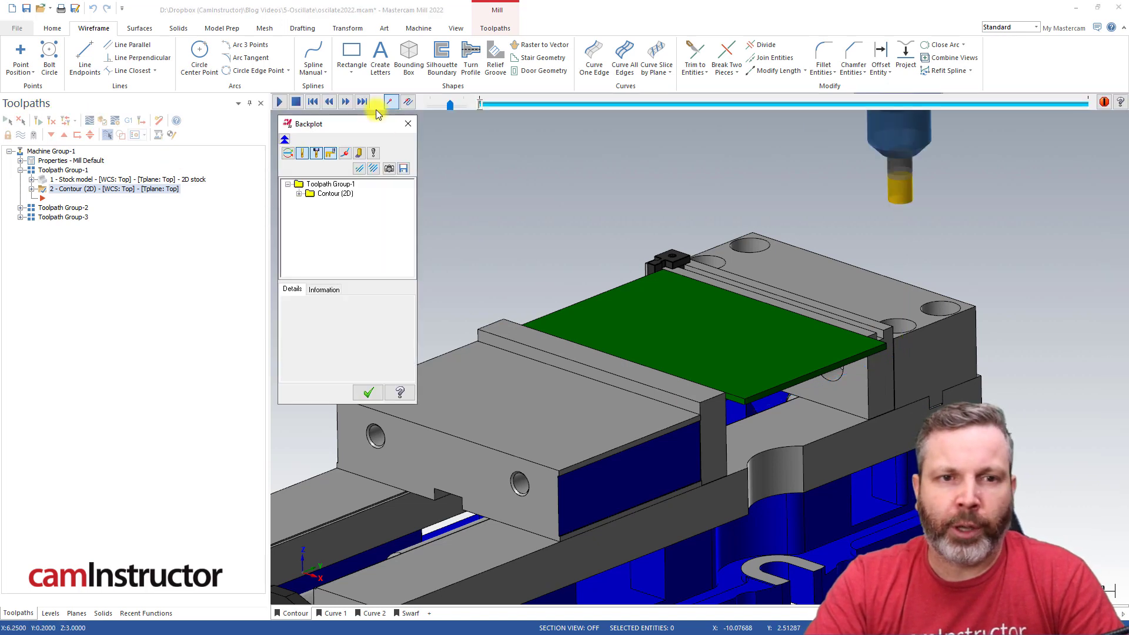
click(346, 101)
click(345, 101)
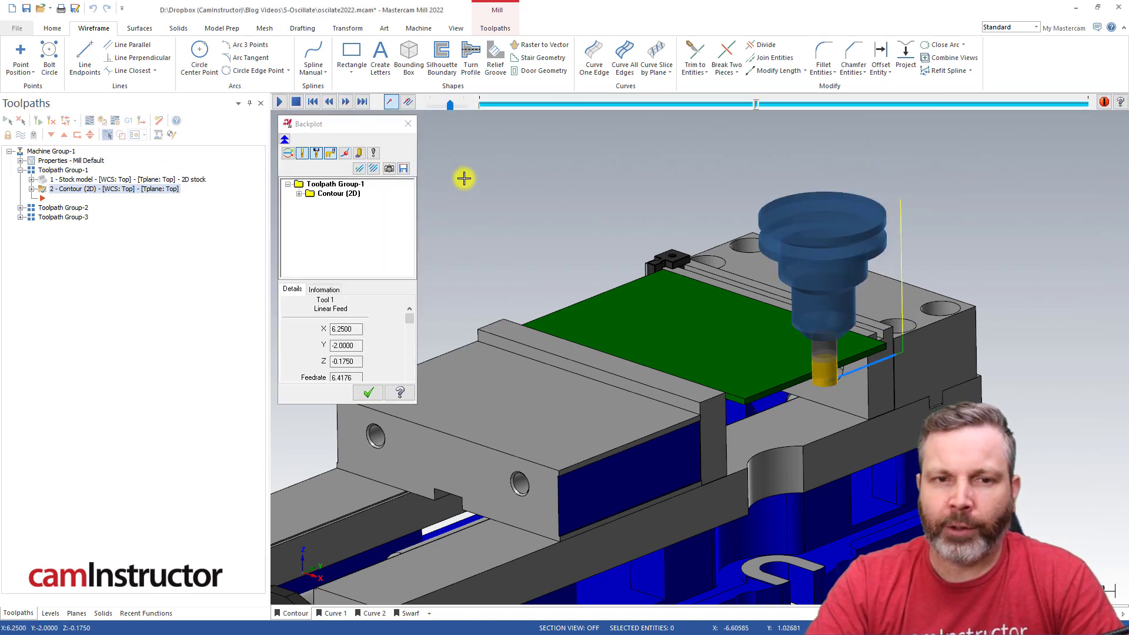
right_click(513, 177)
click(556, 270)
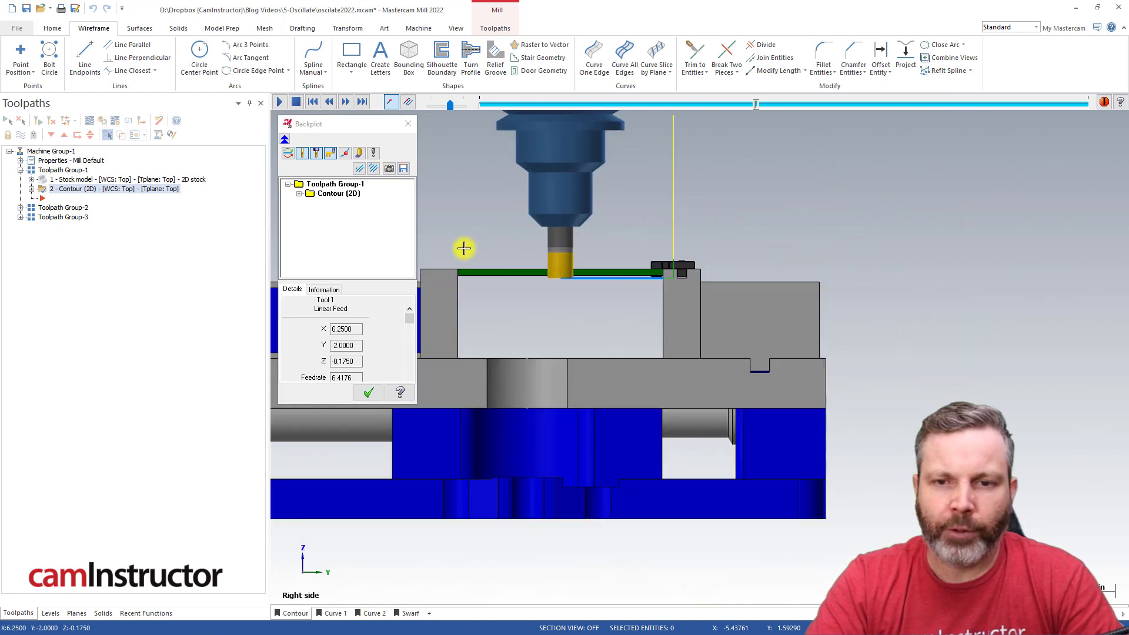
scroll(480, 252, up, 1)
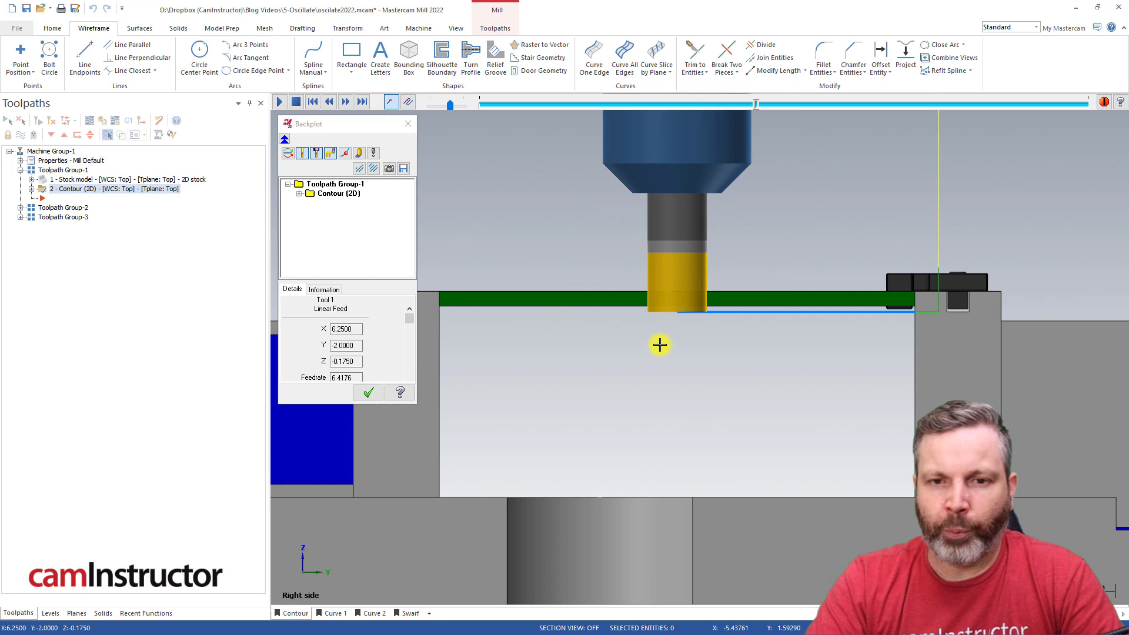
scroll(658, 343, up, 5)
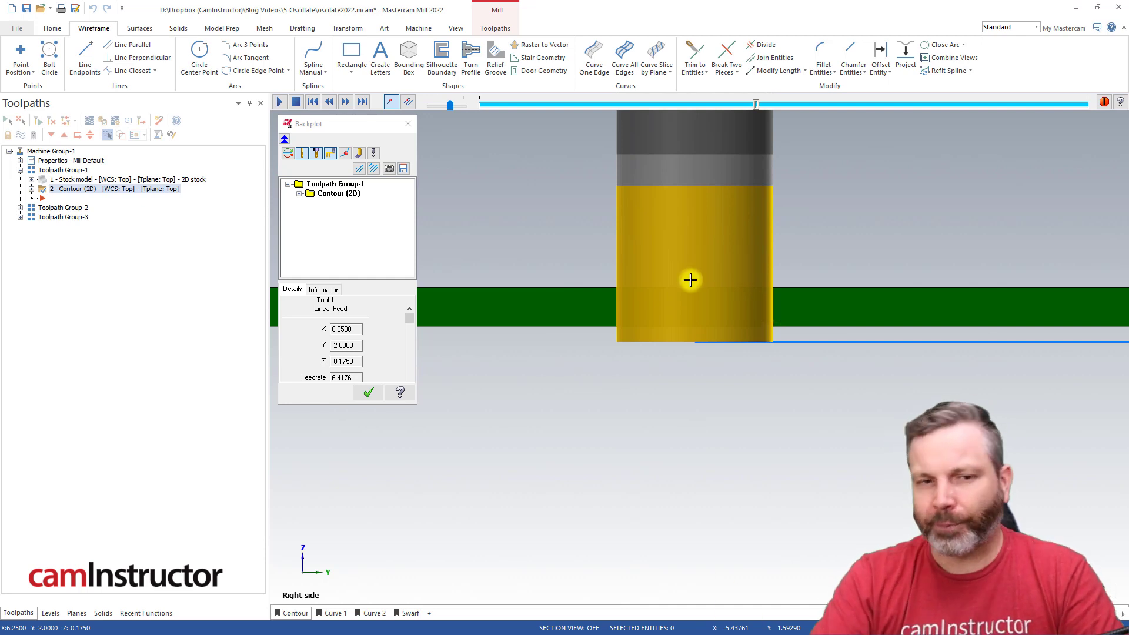
scroll(740, 389, down, 2)
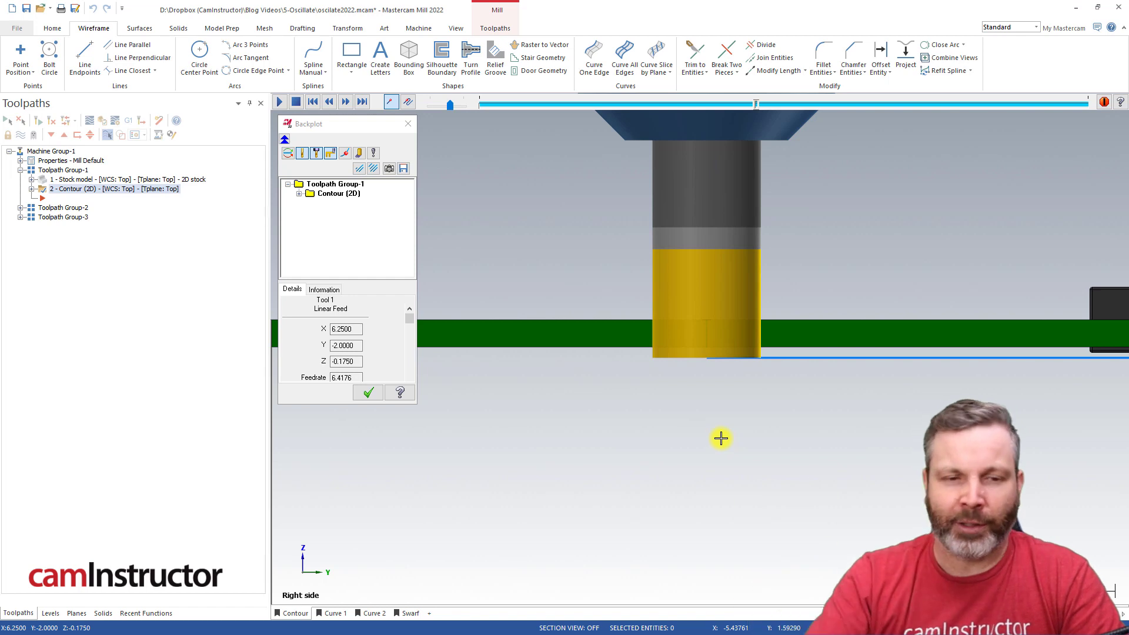
right_click(579, 452)
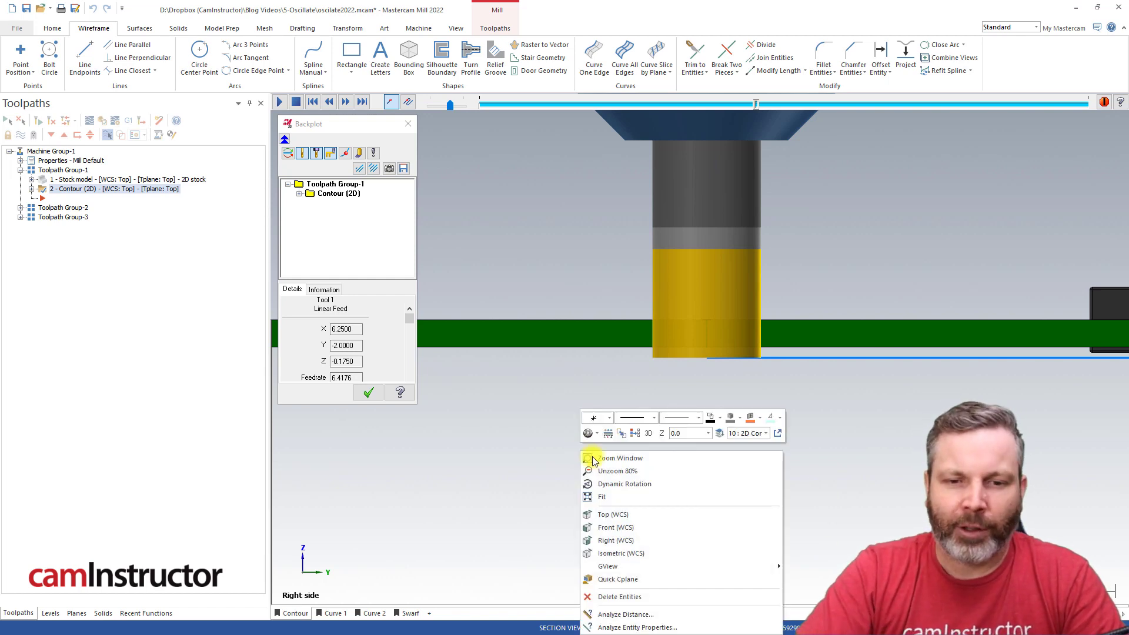
click(631, 557)
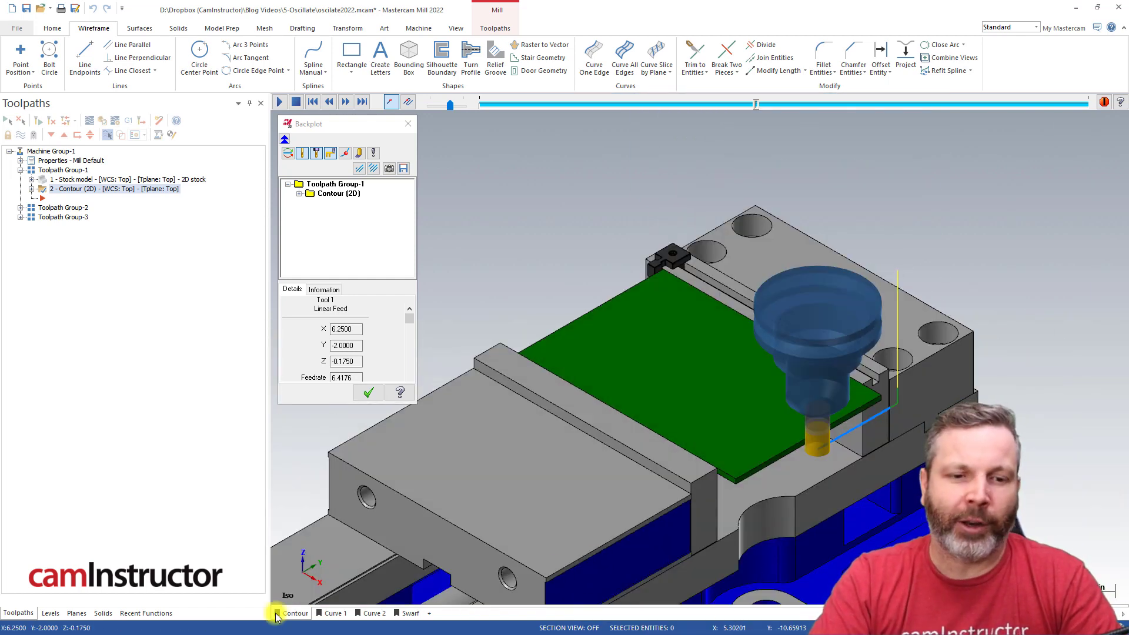
- End the replay and set the Contour operation's contour type to Oscillate
click(410, 125)
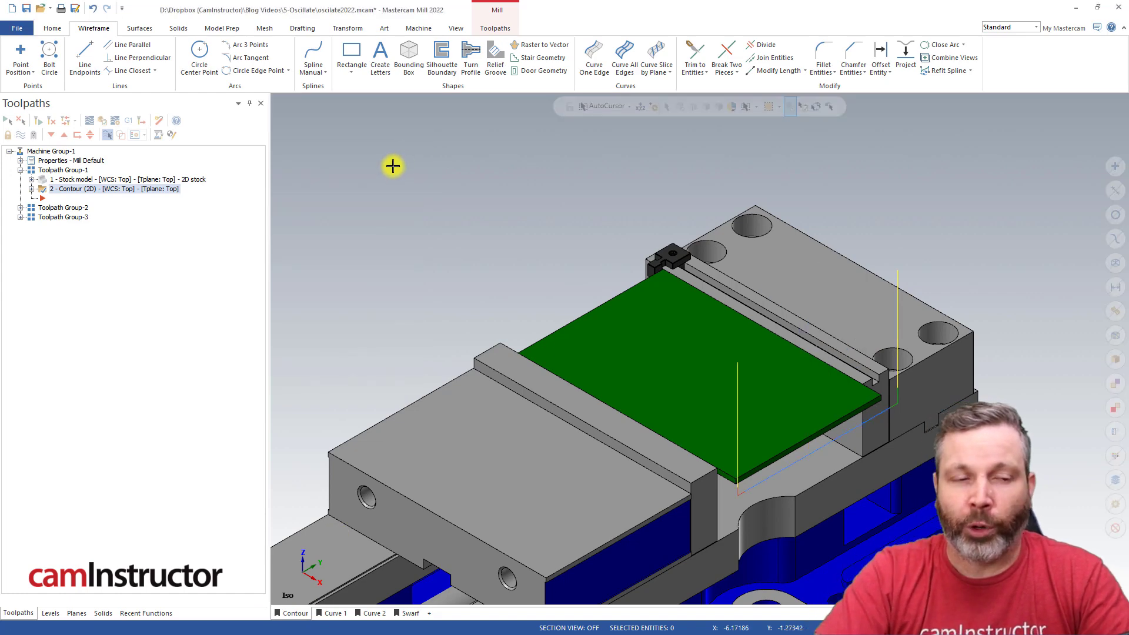
click(31, 189)
click(59, 198)
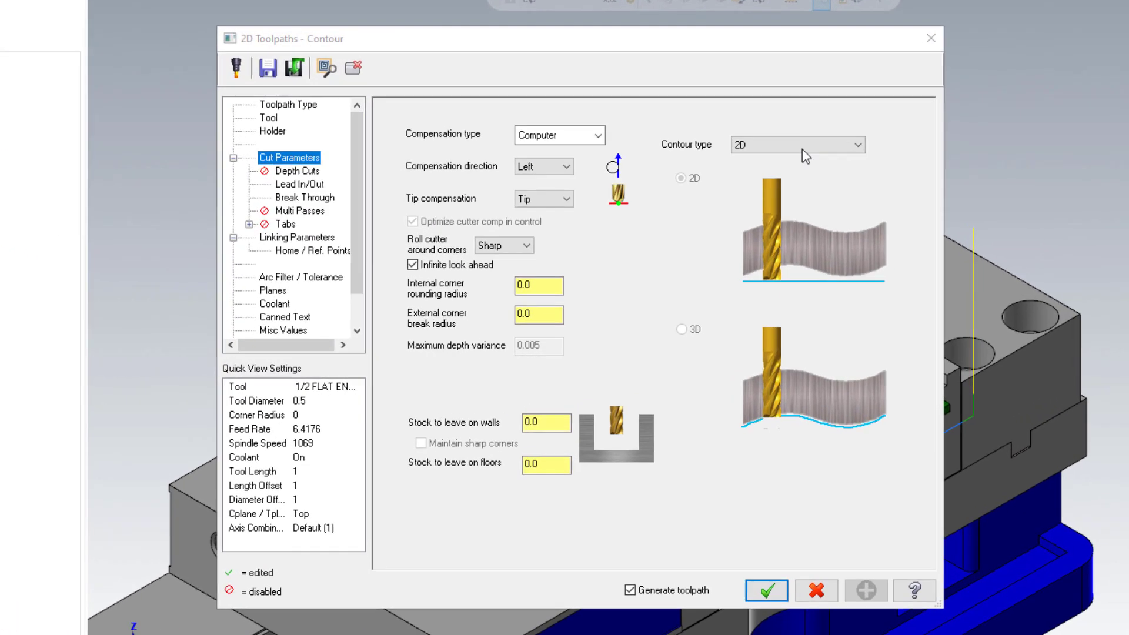
click(784, 212)
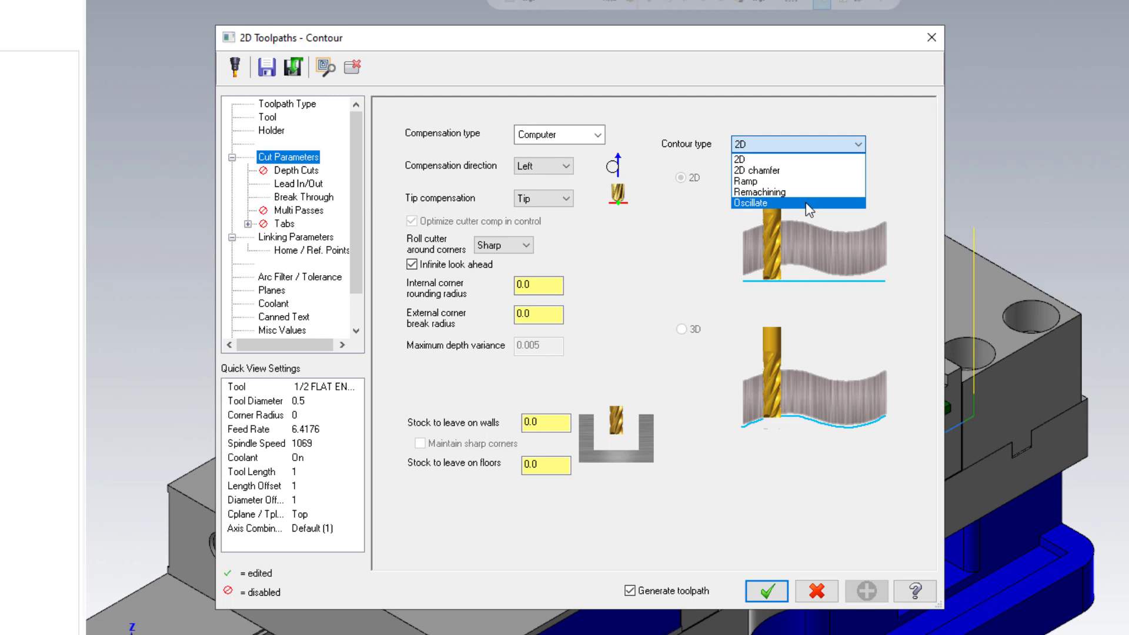
click(699, 156)
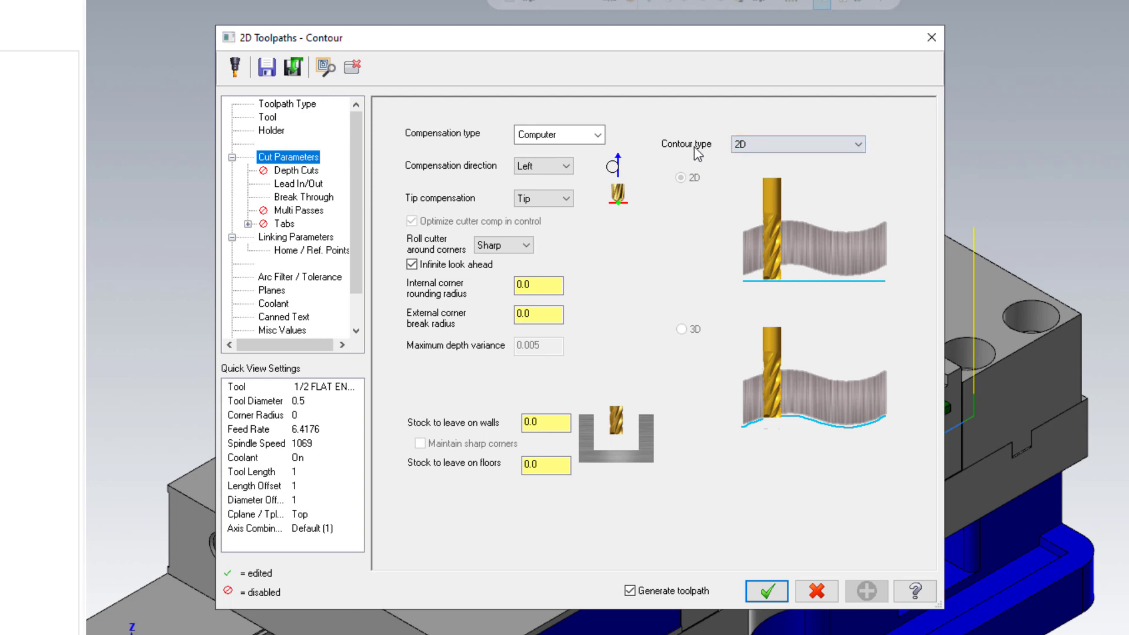
click(847, 146)
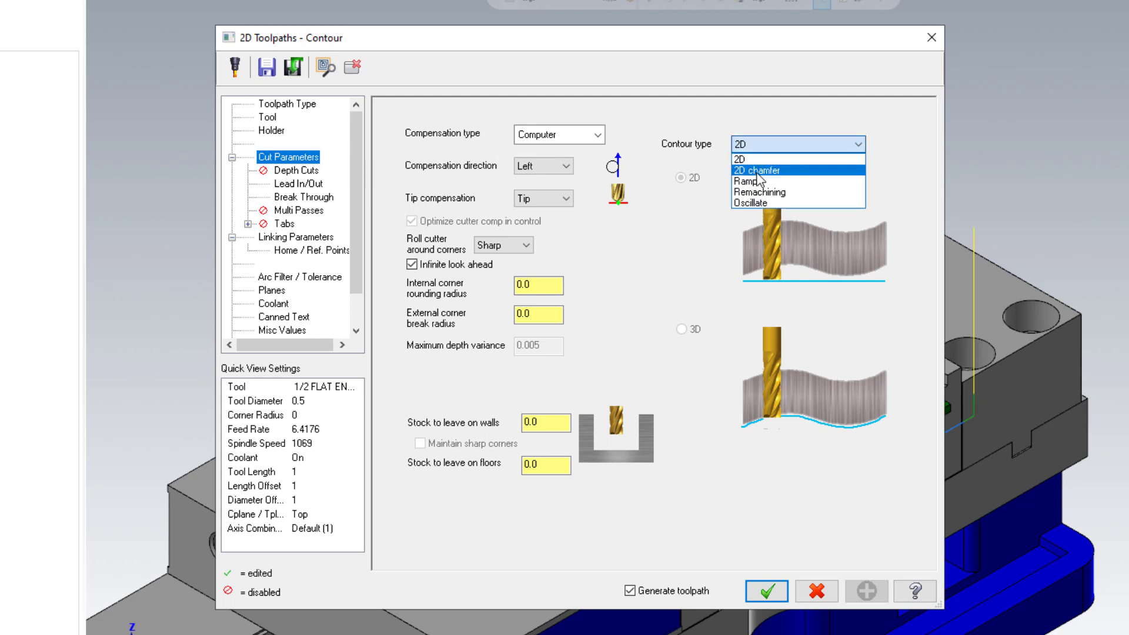
click(768, 203)
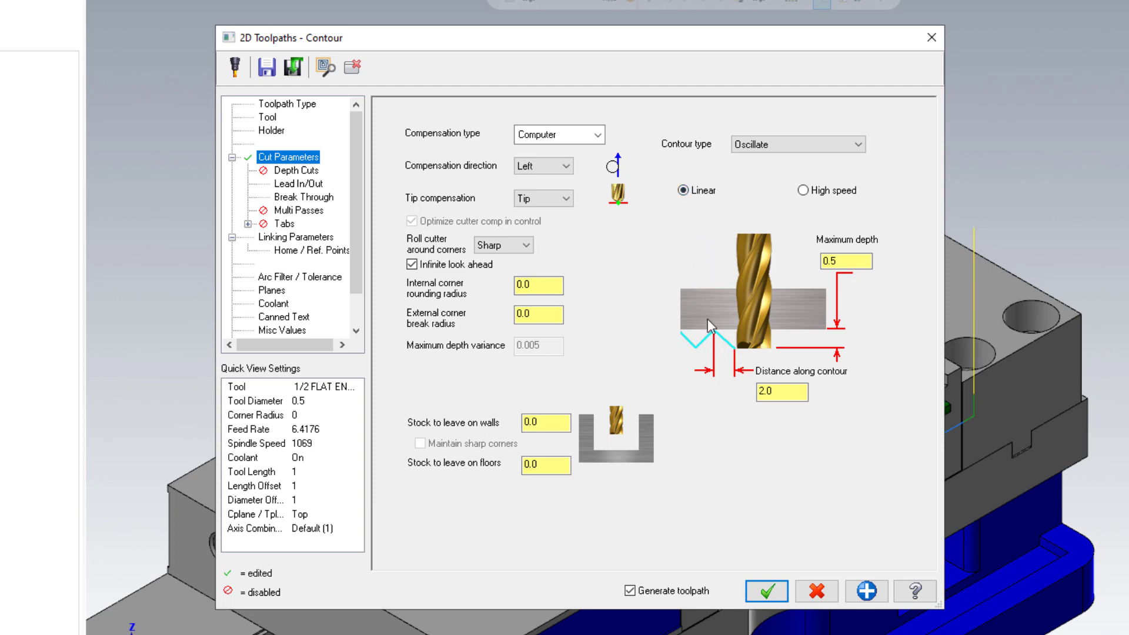
- Compare Linear and High speed oscillation, leaving Linear selected
click(814, 194)
click(700, 196)
click(834, 191)
click(692, 196)
click(828, 199)
click(687, 193)
- Review the 2.0 distance along contour, 0.5 maximum depth and -0.125 linking depth
drag(792, 393, 760, 401)
click(804, 190)
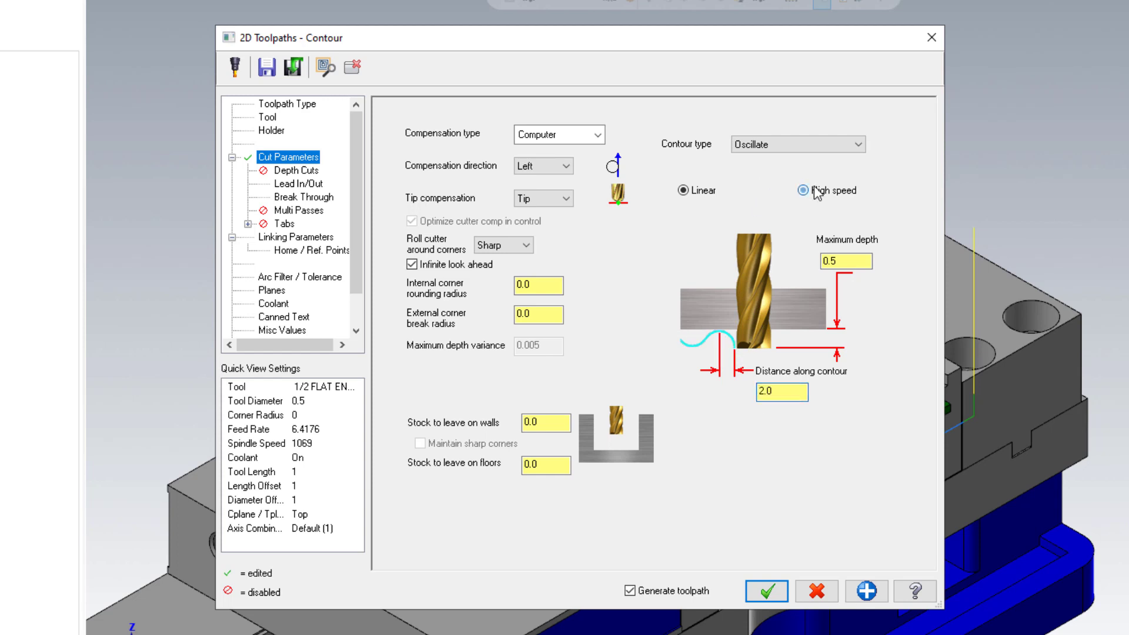
click(699, 194)
drag(794, 393, 758, 398)
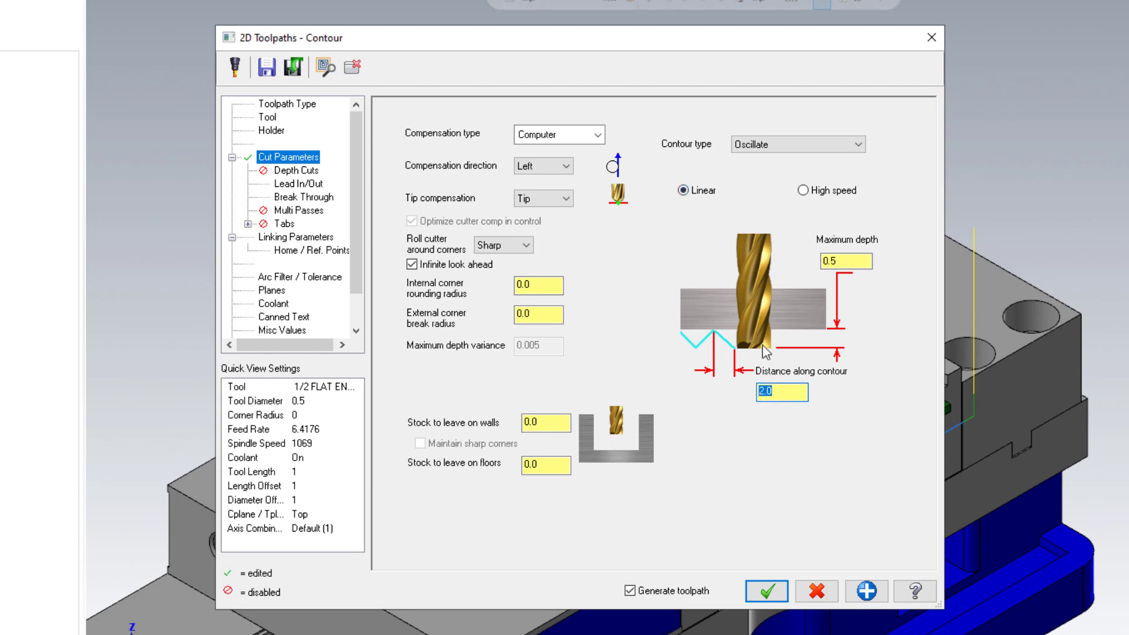
click(843, 261)
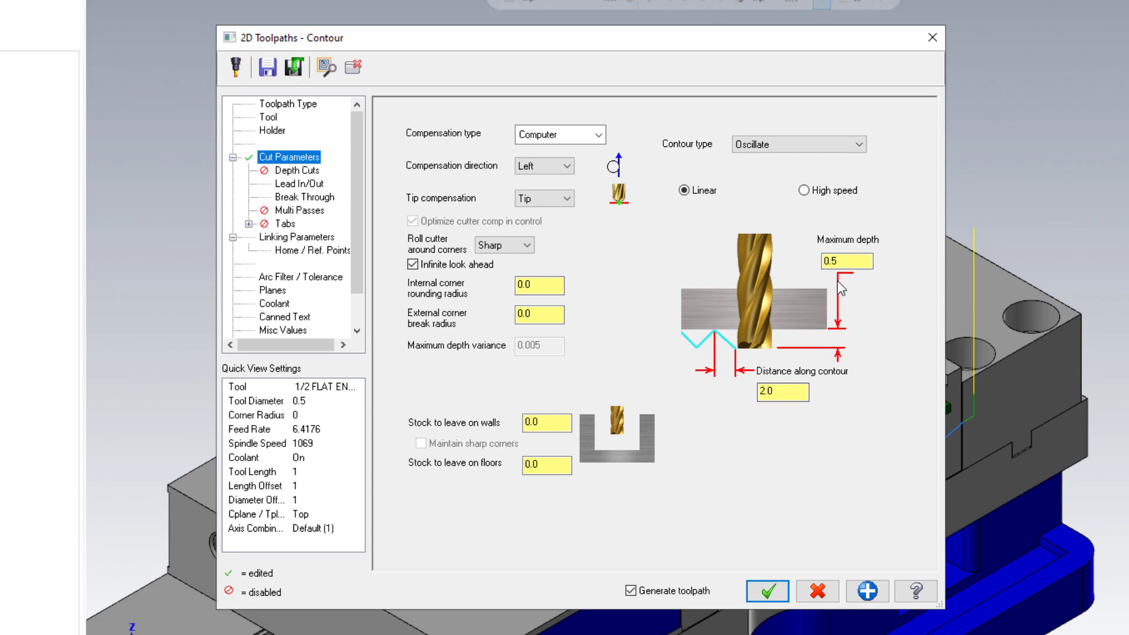
drag(843, 261, 817, 262)
click(314, 238)
drag(696, 444, 642, 443)
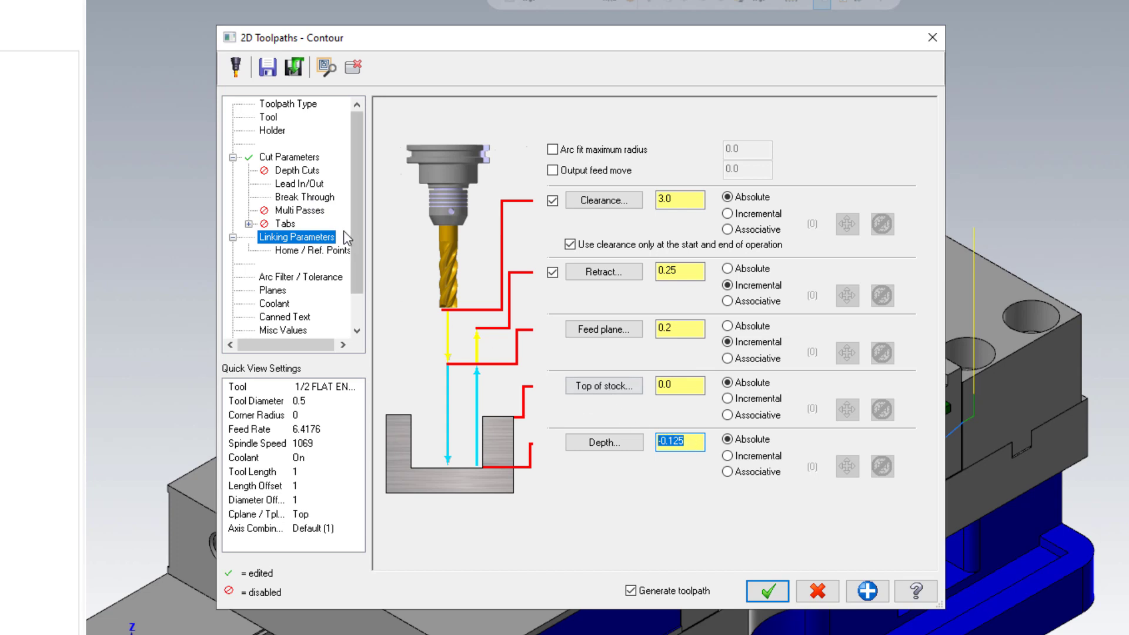
- Check the 0.05 break through and -0.125 linking depth, then return to the 0.5 maximum depth
click(323, 198)
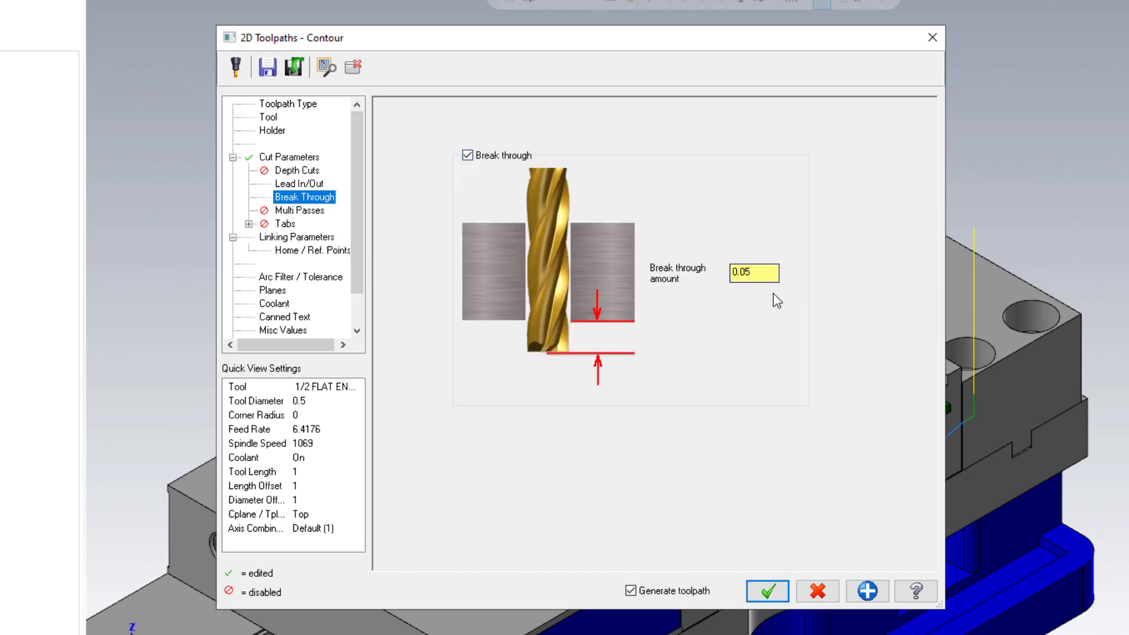
double_click(767, 275)
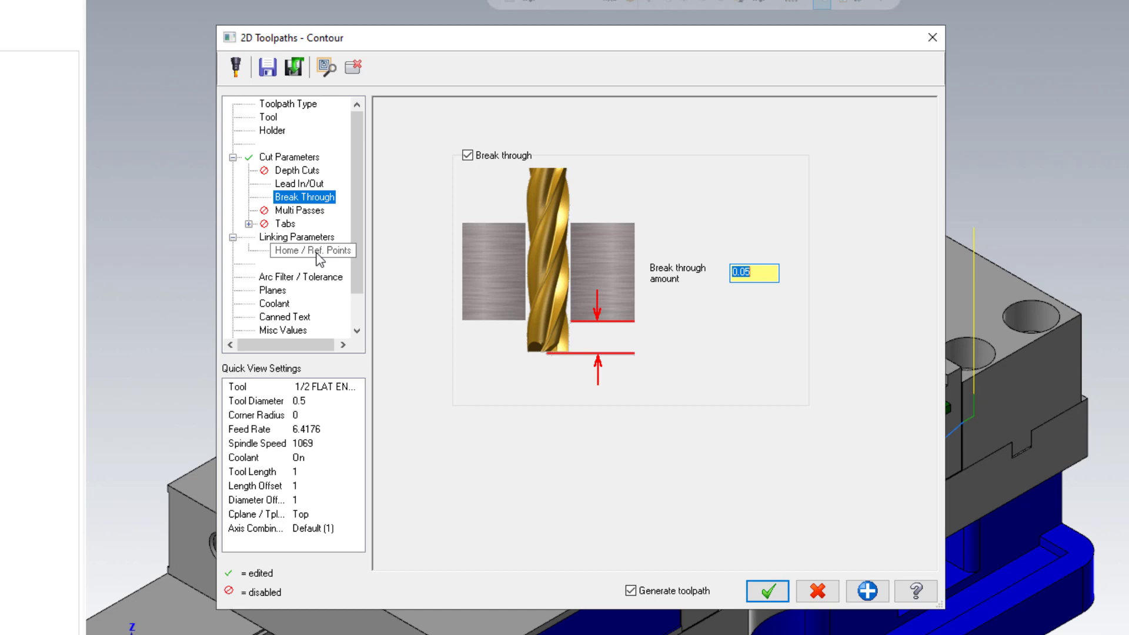
click(305, 238)
double_click(685, 442)
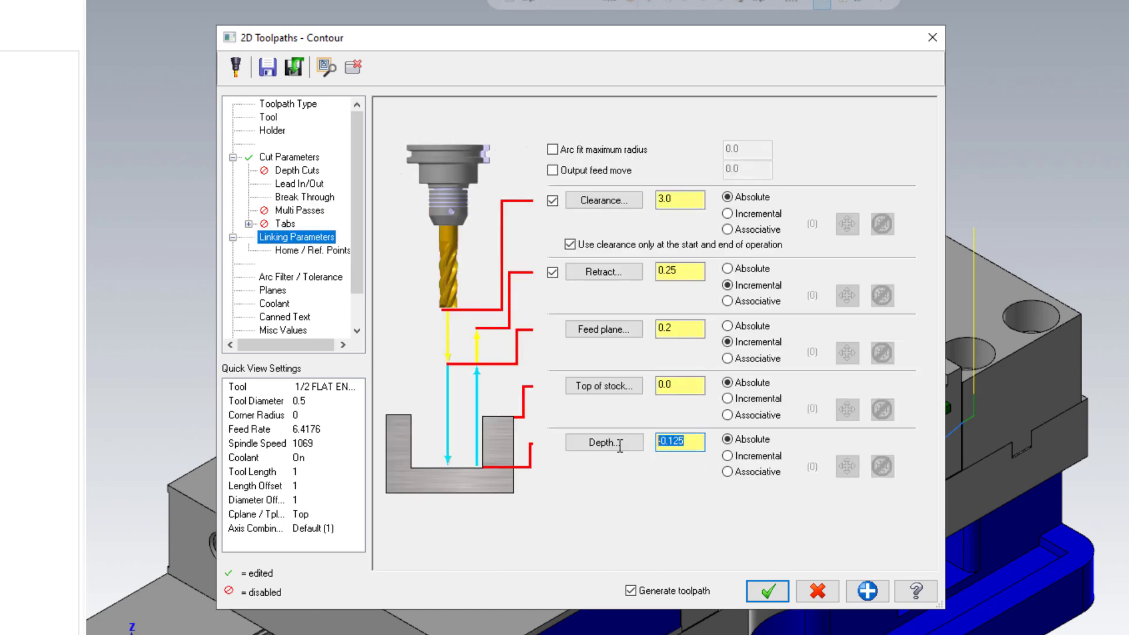
click(313, 200)
double_click(737, 274)
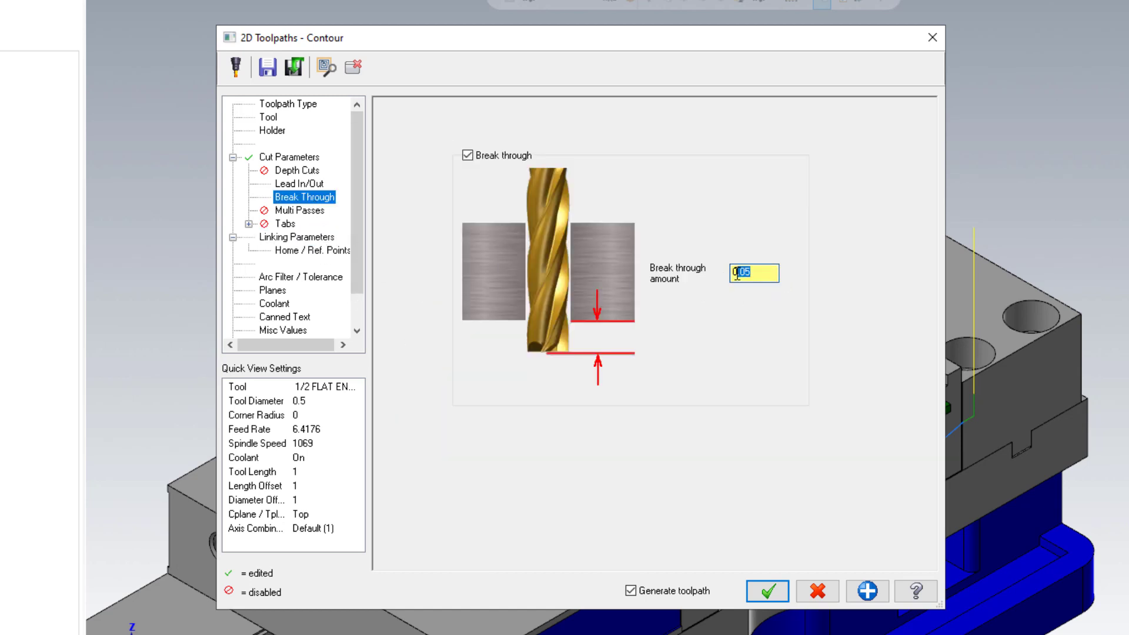
click(318, 160)
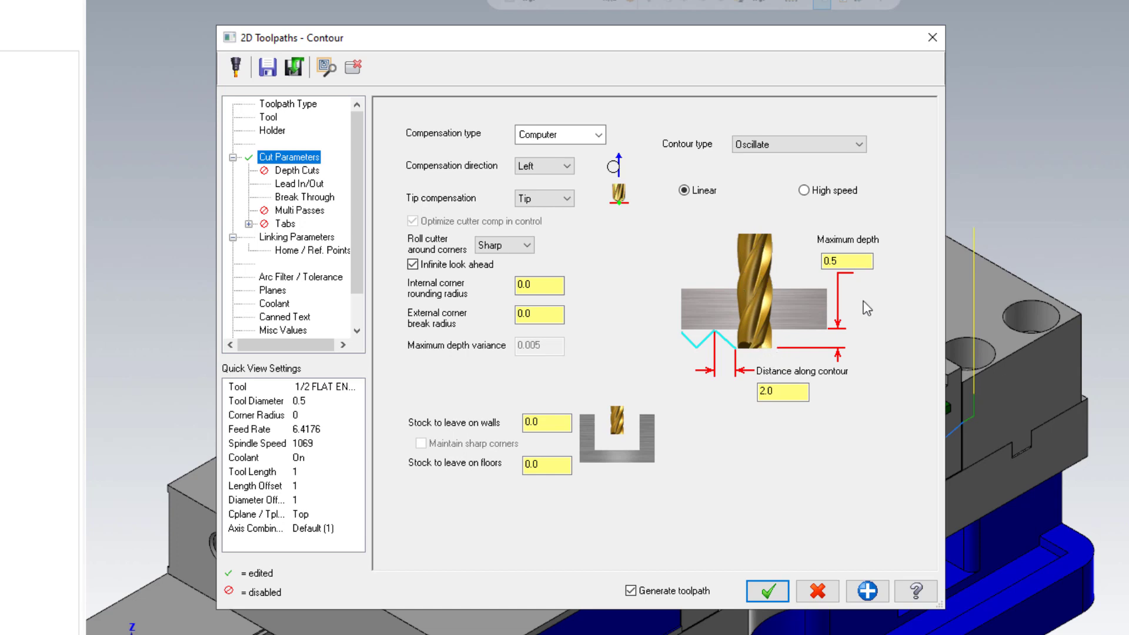
drag(840, 261, 814, 257)
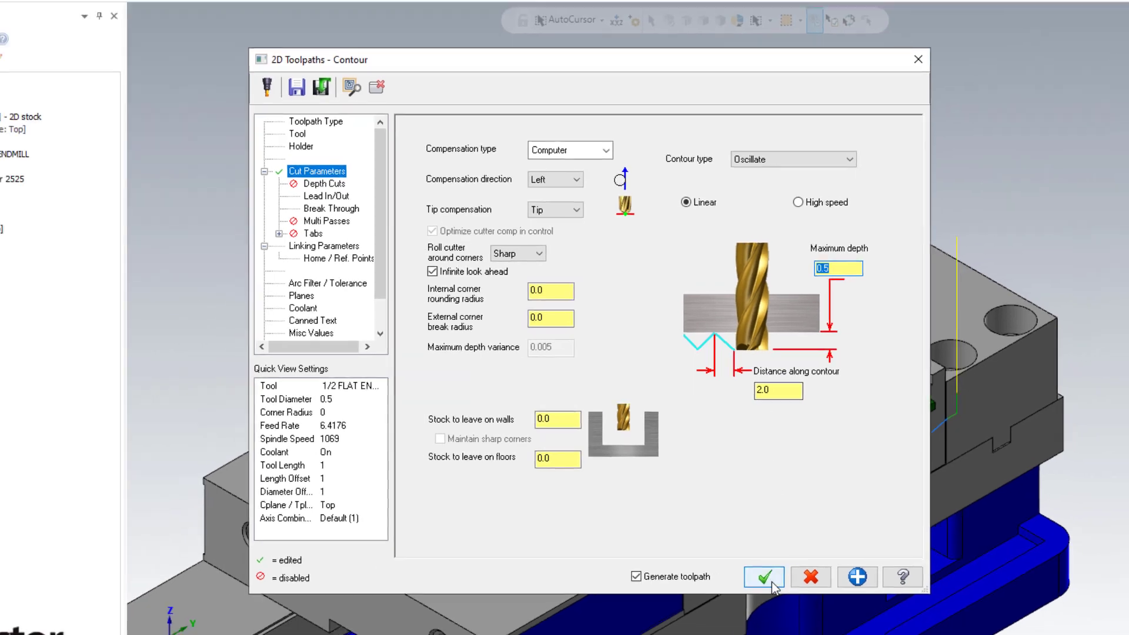
- Regenerate the oscillating contour, dismiss the flute-length warning, and check the tool's cutting length
click(768, 591)
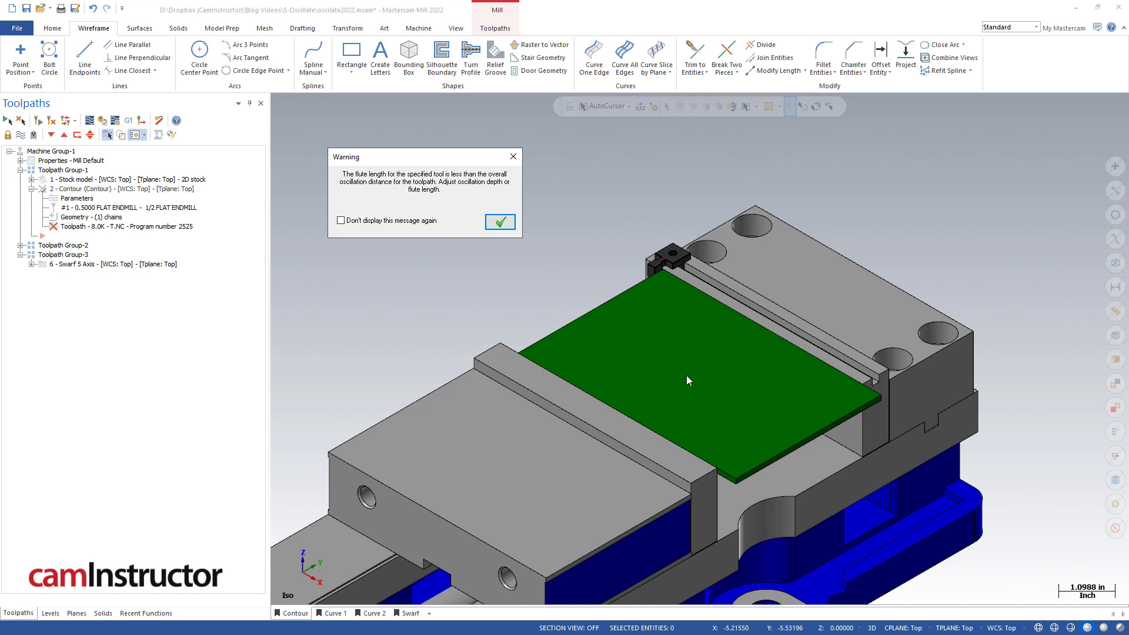
click(501, 223)
click(138, 208)
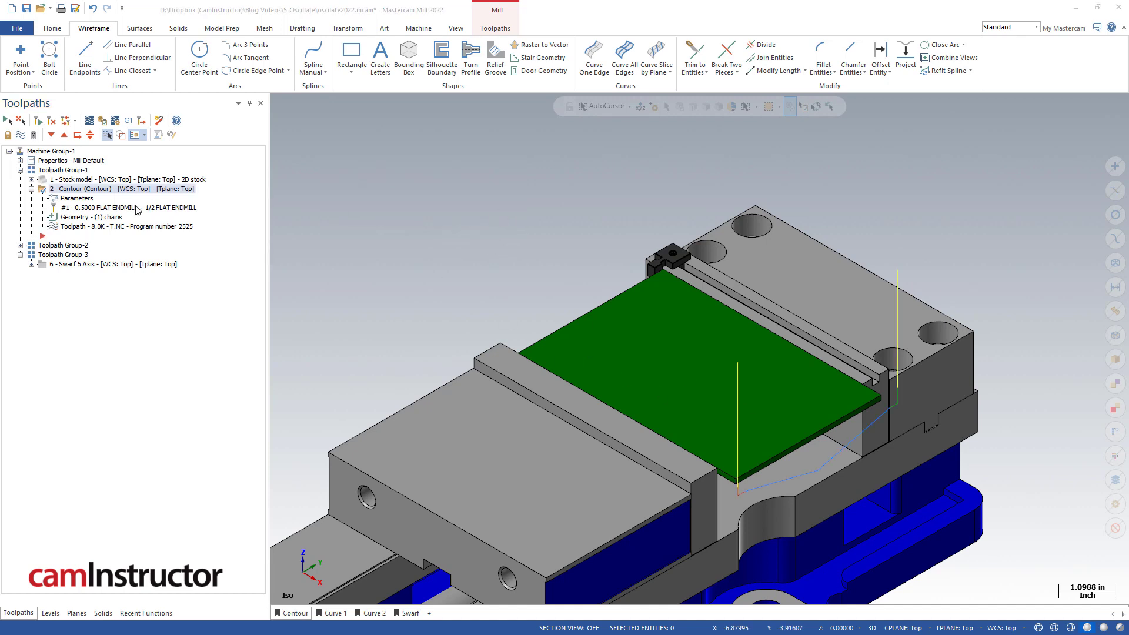
click(573, 284)
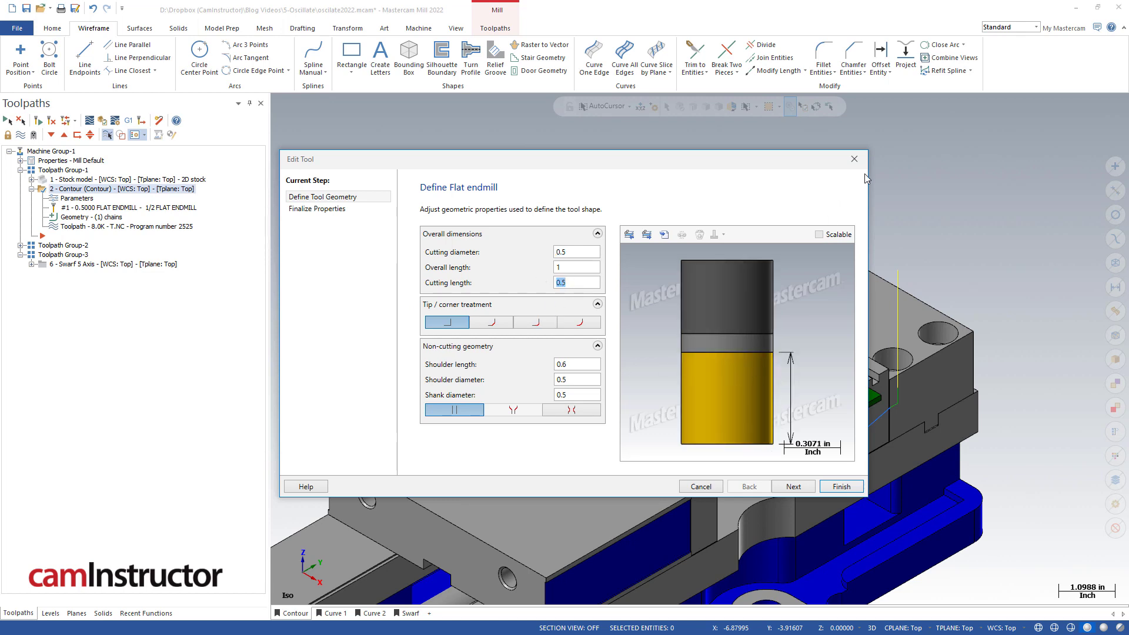
click(854, 159)
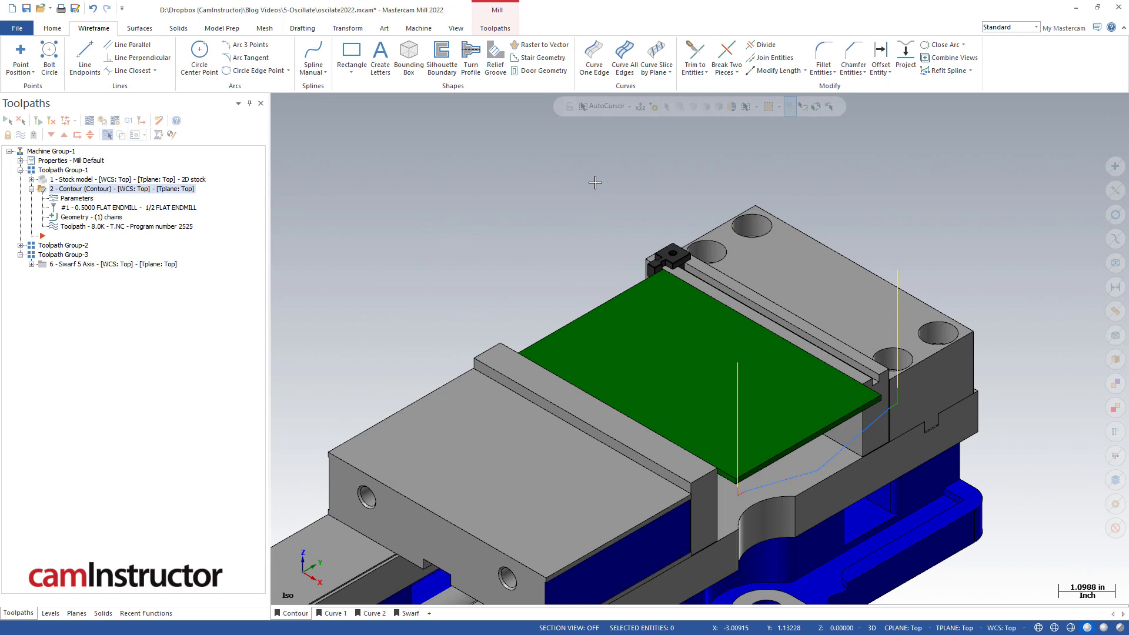
click(89, 121)
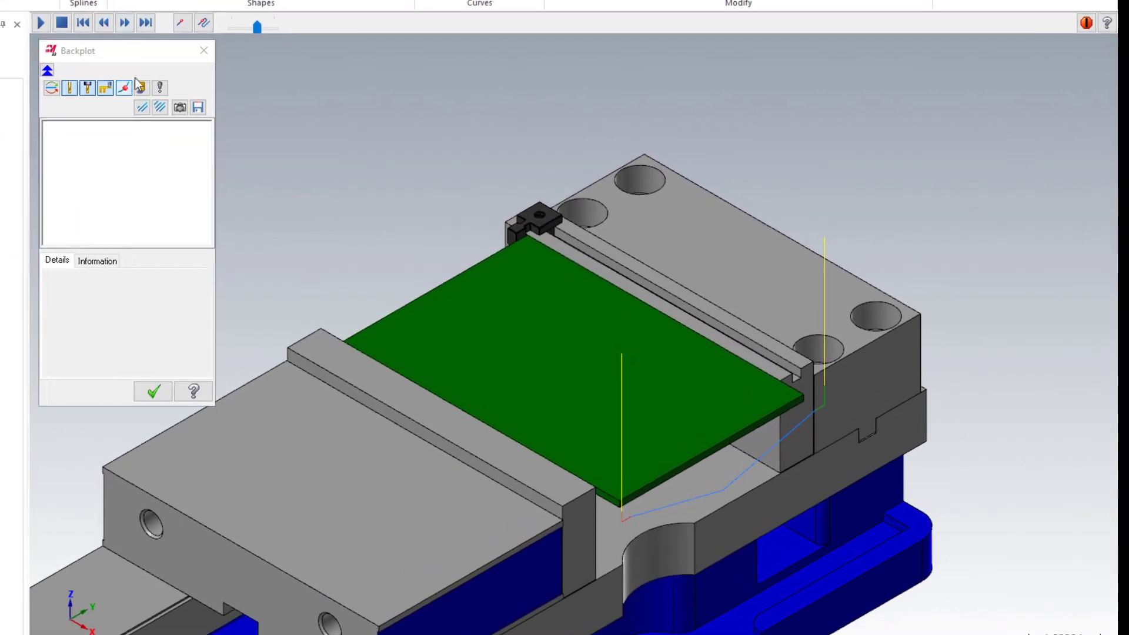
click(124, 22)
click(124, 23)
click(124, 22)
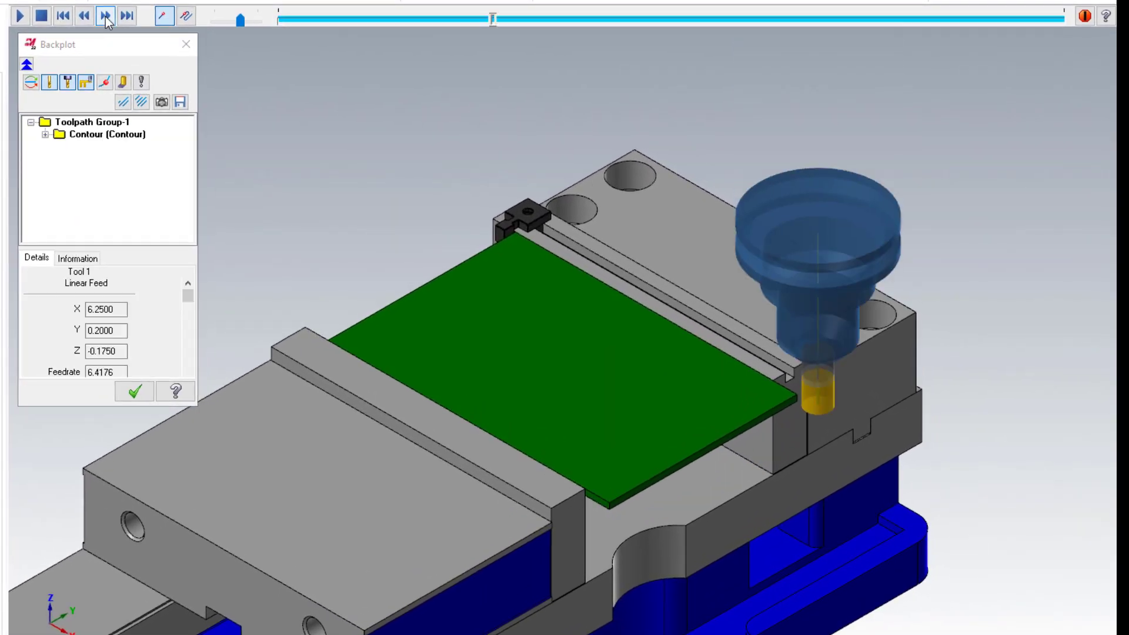
drag(123, 351, 76, 352)
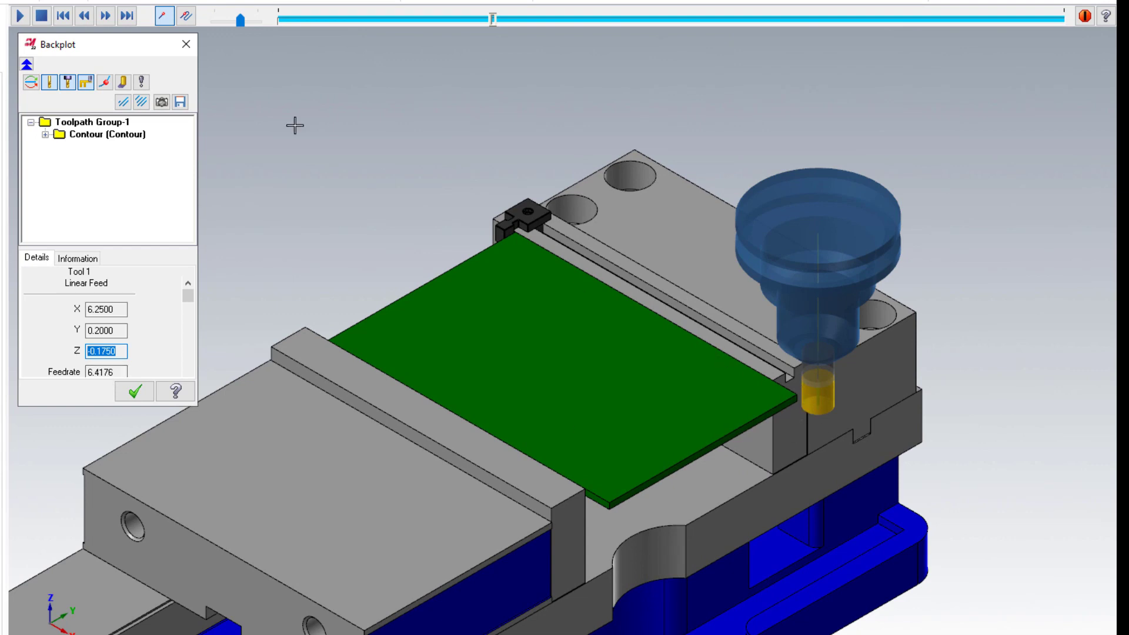
click(110, 19)
click(109, 19)
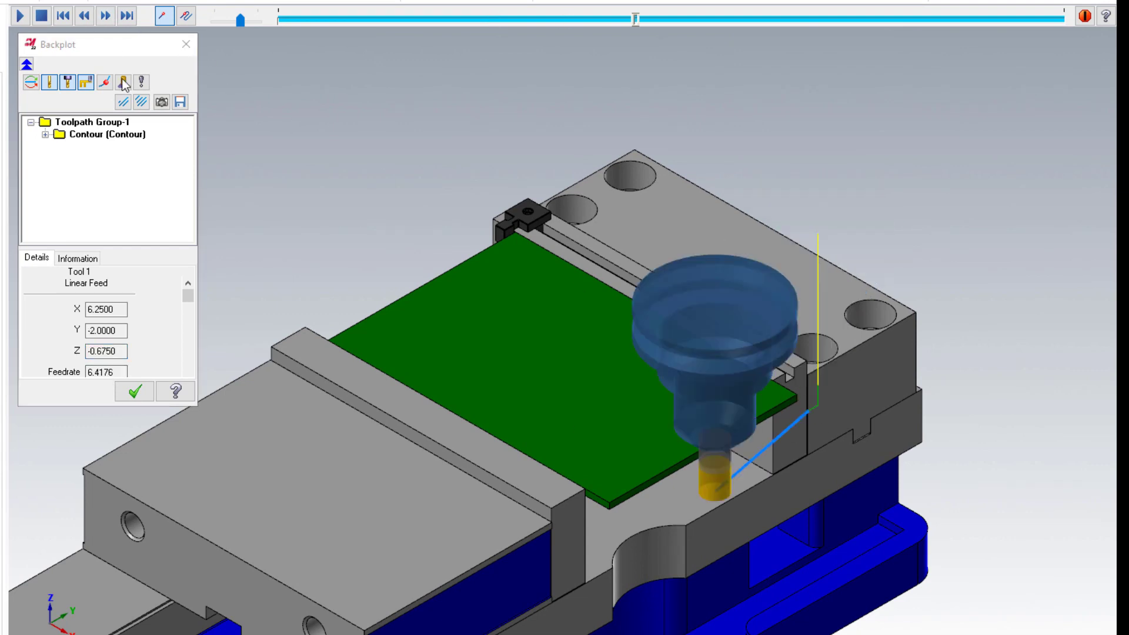
drag(121, 351, 58, 352)
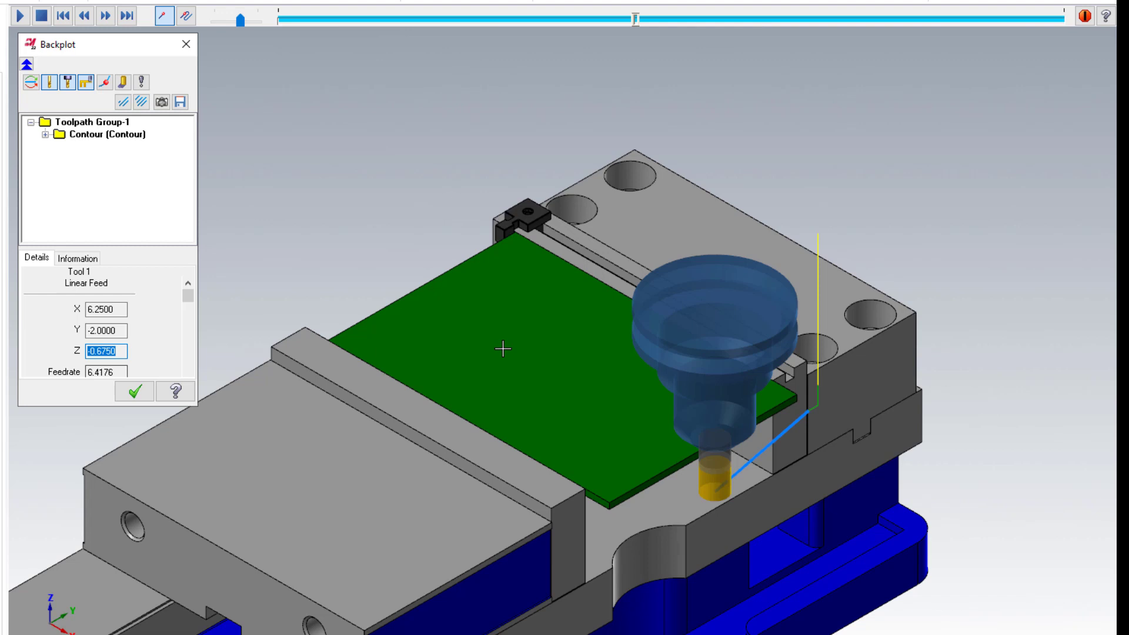
right_click(399, 195)
click(459, 314)
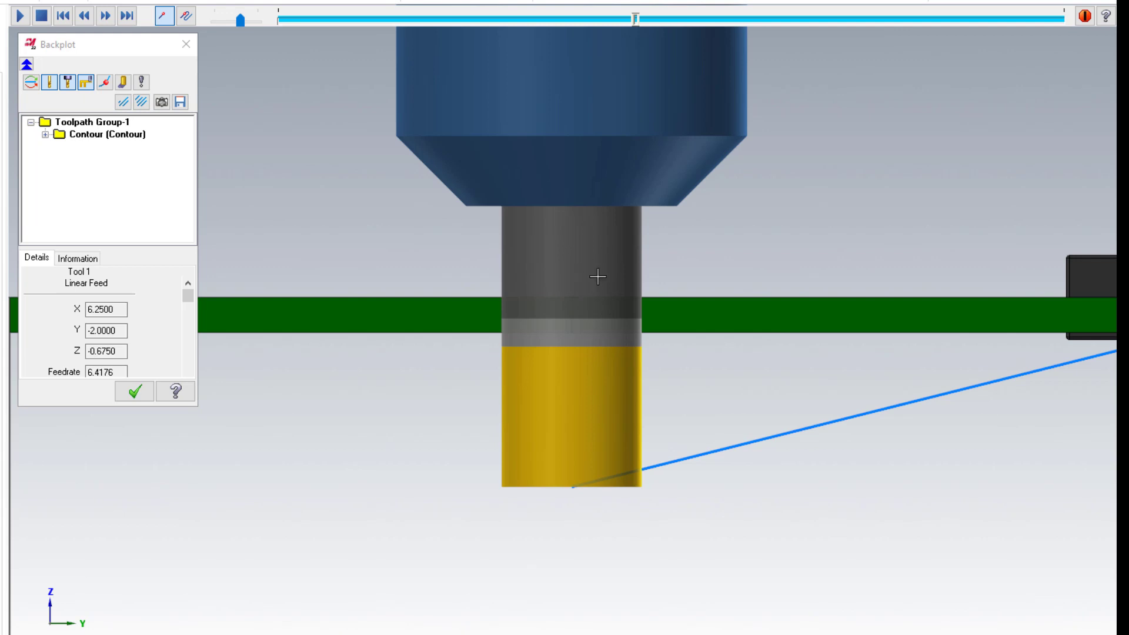
right_click(488, 259)
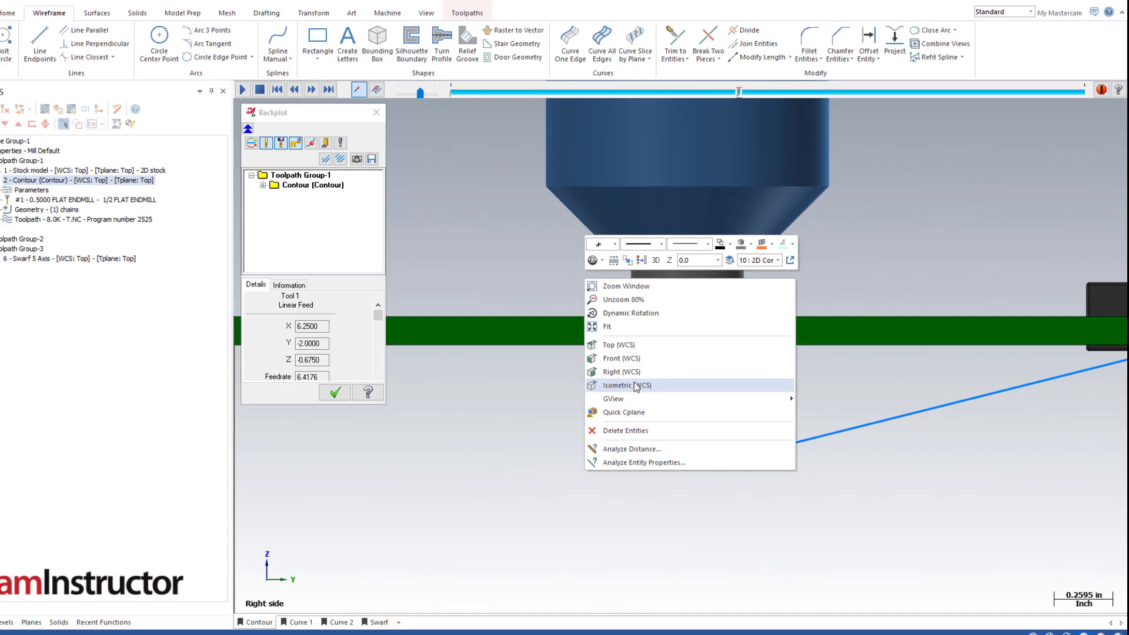
click(729, 454)
click(368, 392)
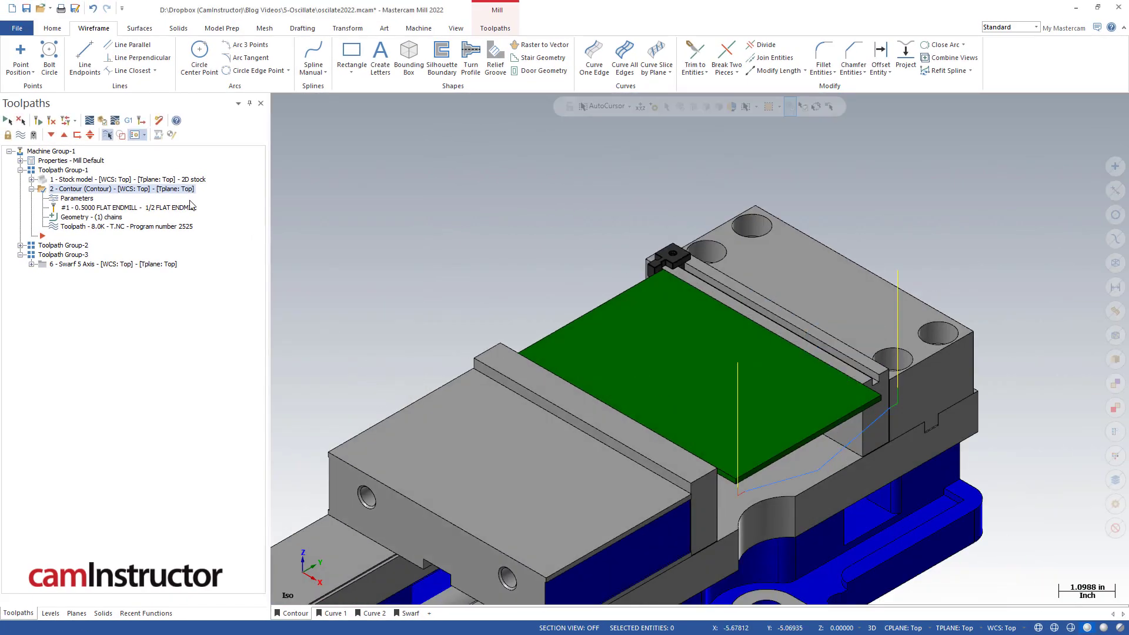
- Change oscillation to 0.3 maximum depth and 0.75 distance along contour, then regenerate
click(76, 198)
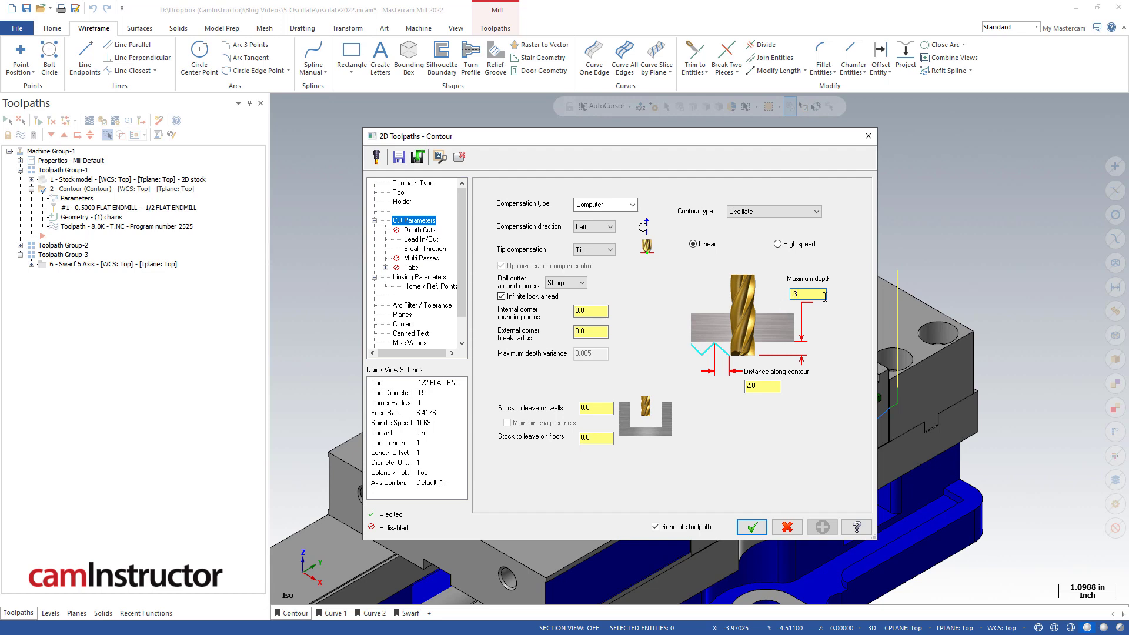
click(775, 391)
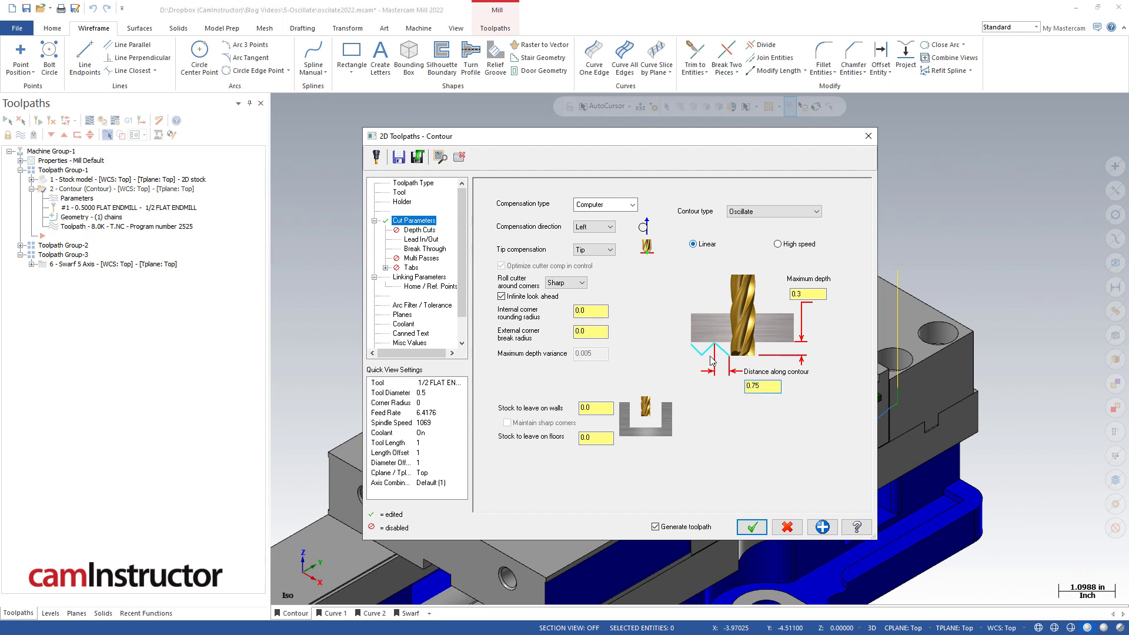
click(752, 527)
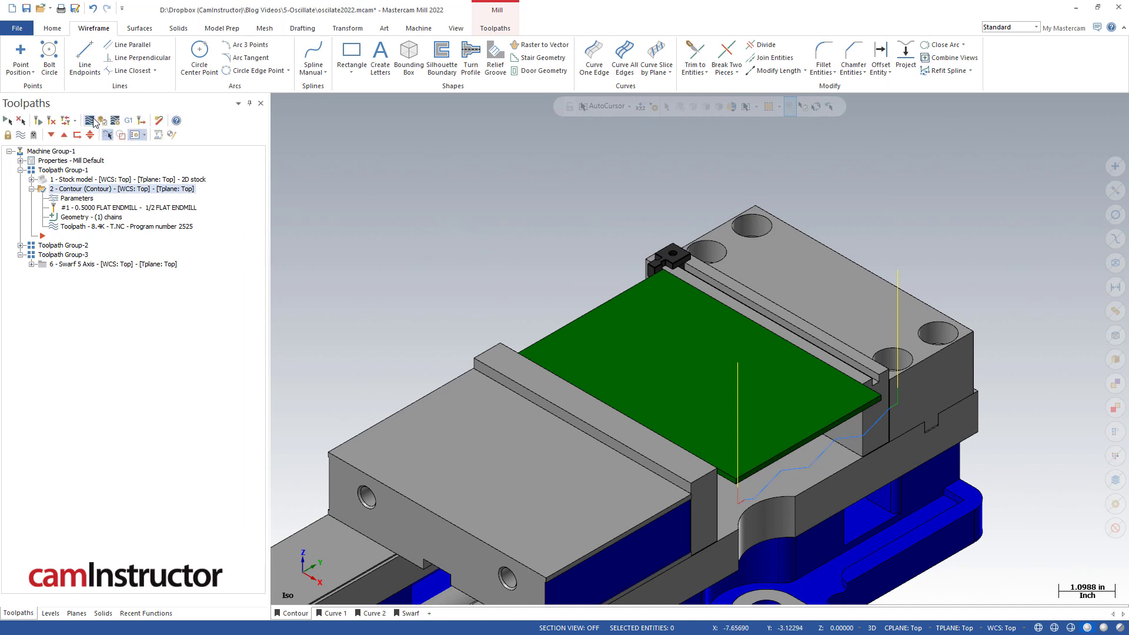
click(89, 120)
click(346, 102)
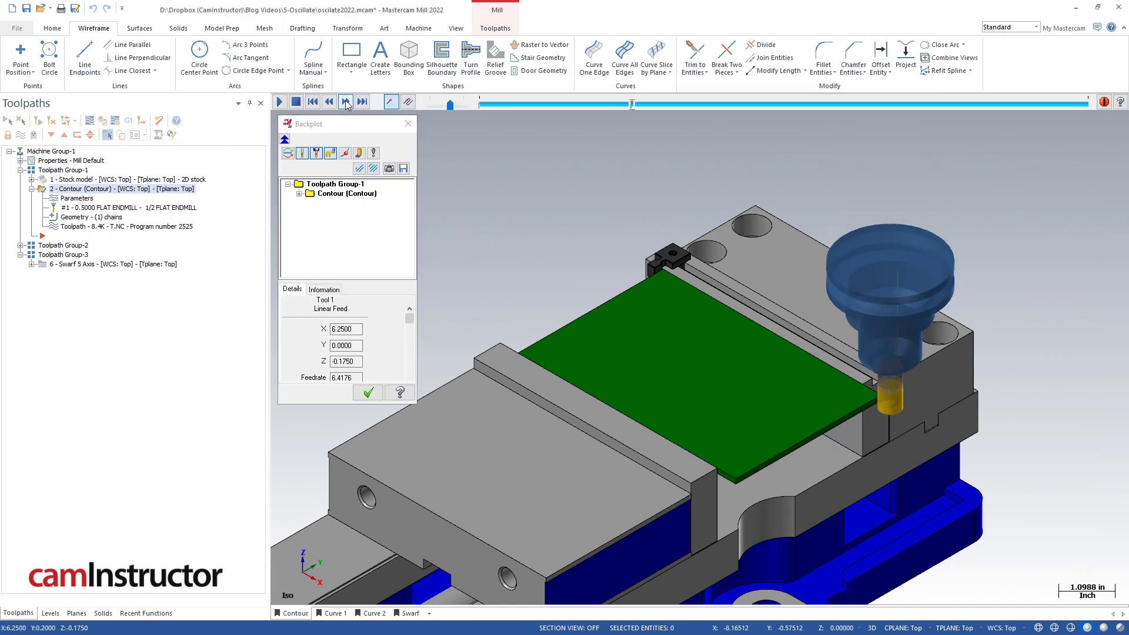
click(346, 102)
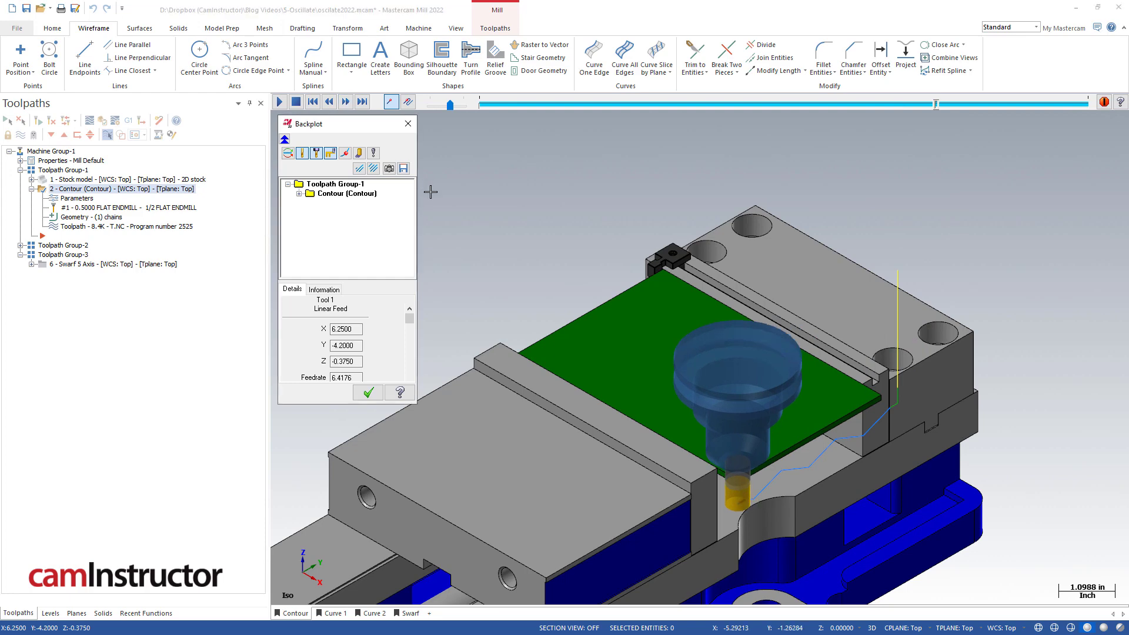
right_click(499, 263)
click(532, 351)
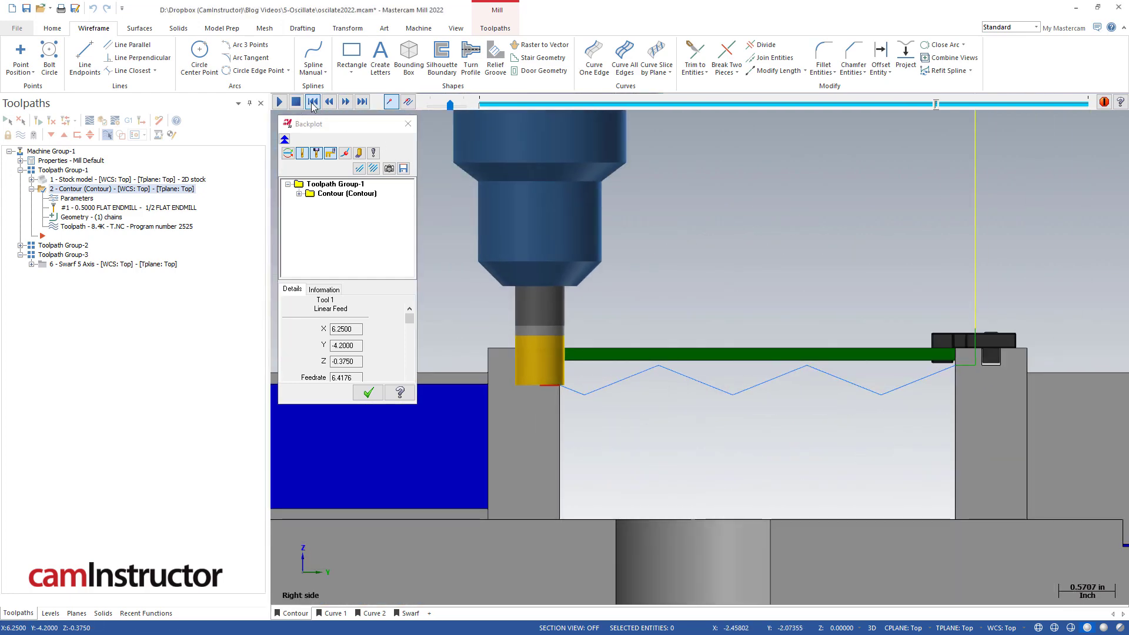
click(346, 102)
click(346, 102)
click(346, 102)
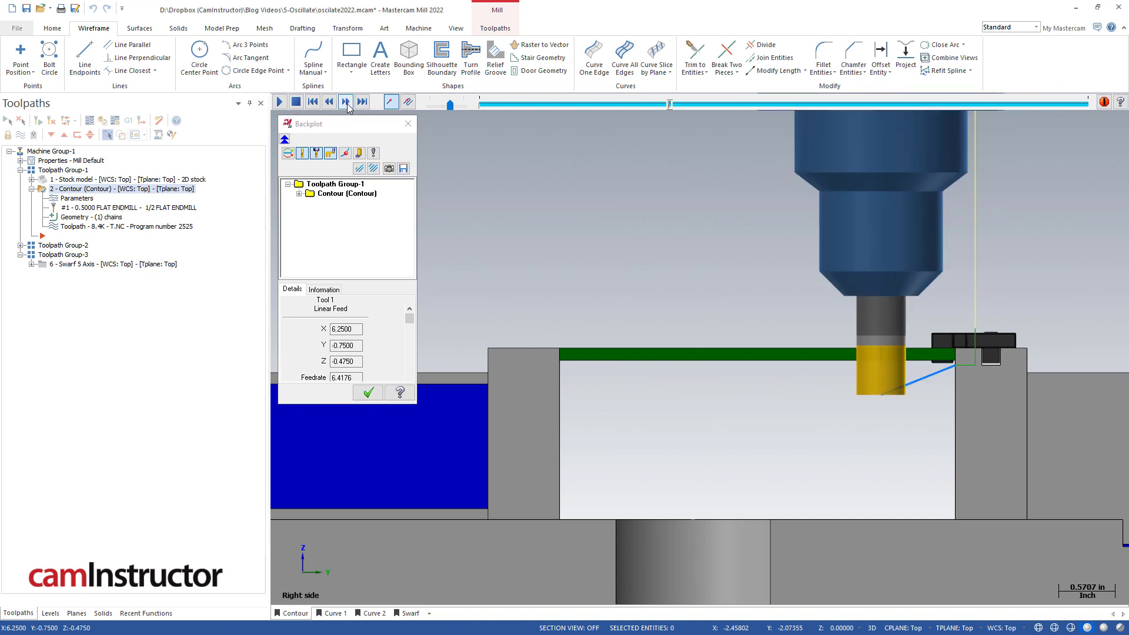
scroll(1009, 380, up, 2)
scroll(994, 377, up, 3)
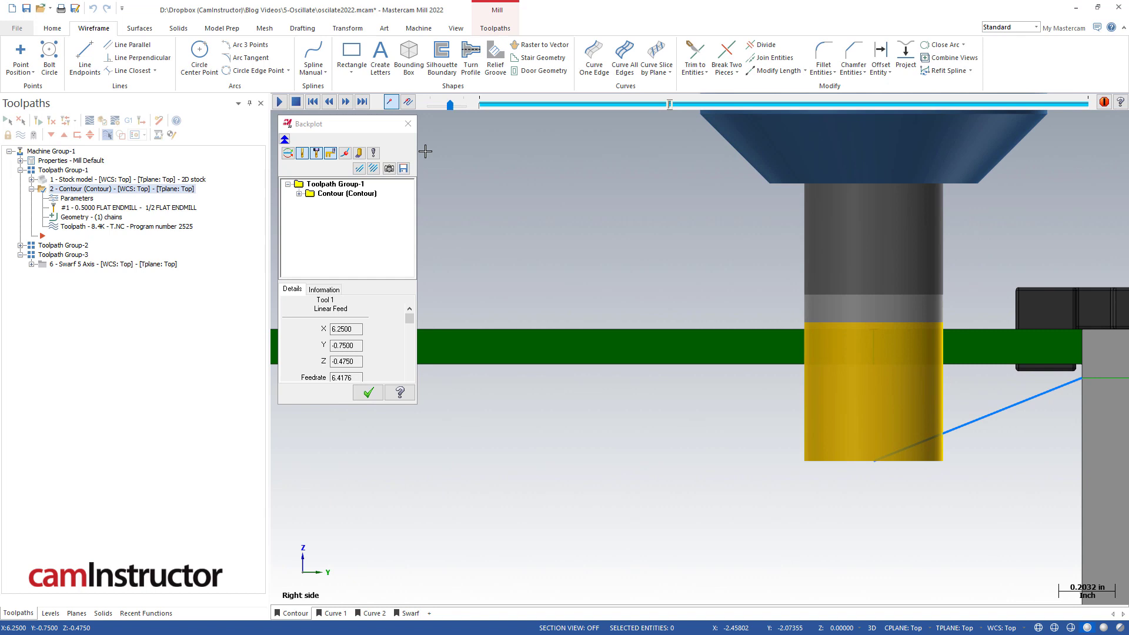
click(346, 102)
click(346, 102)
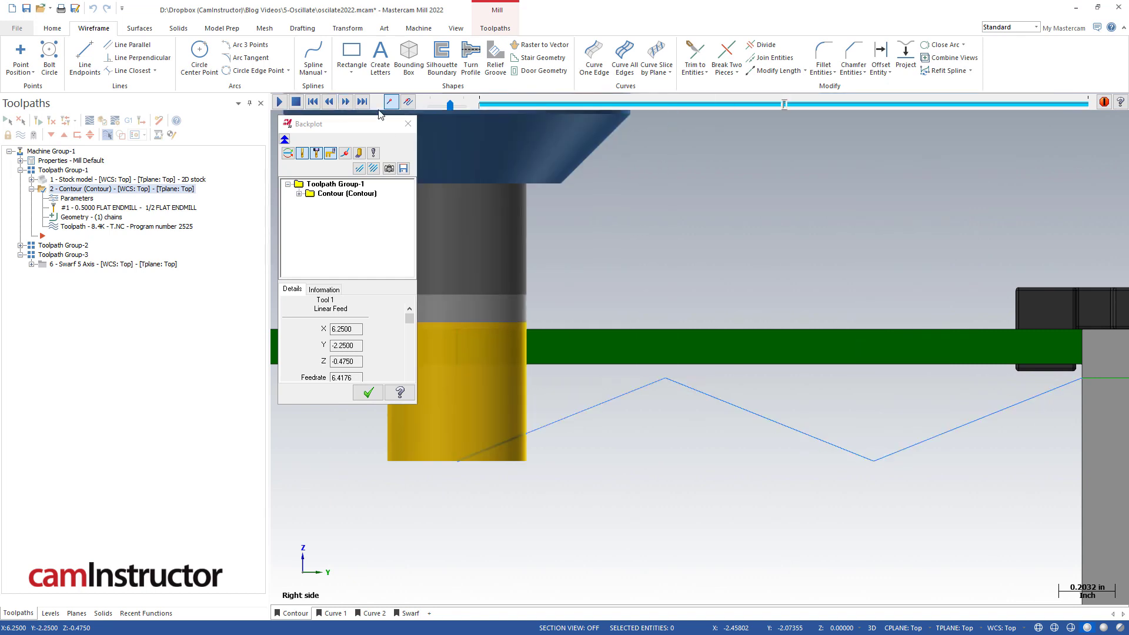
click(368, 393)
right_click(706, 237)
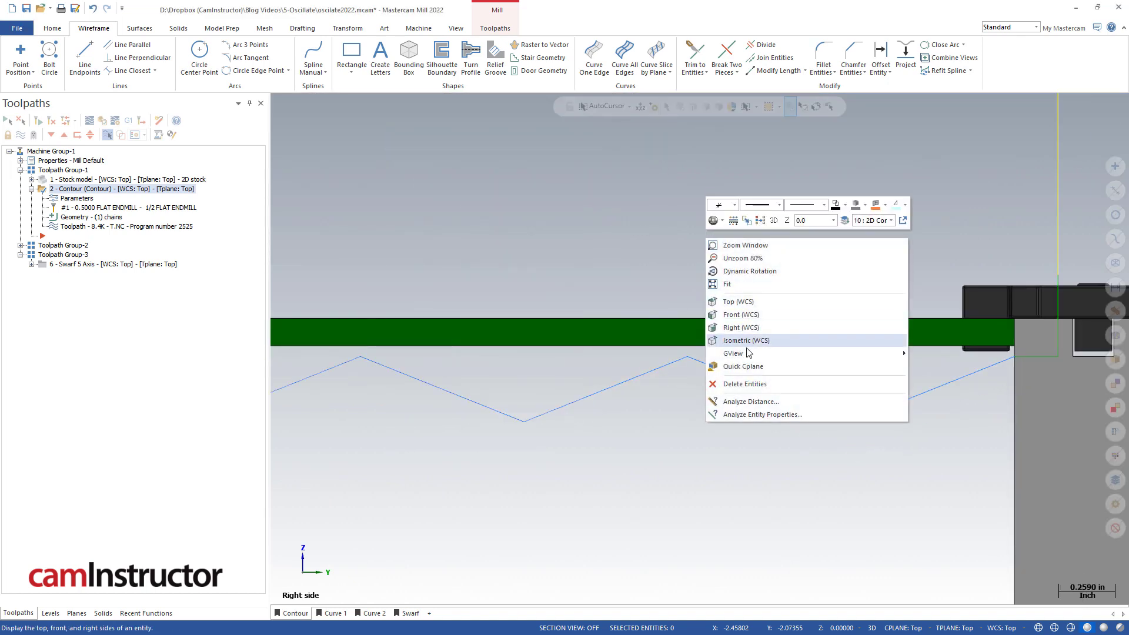
click(748, 340)
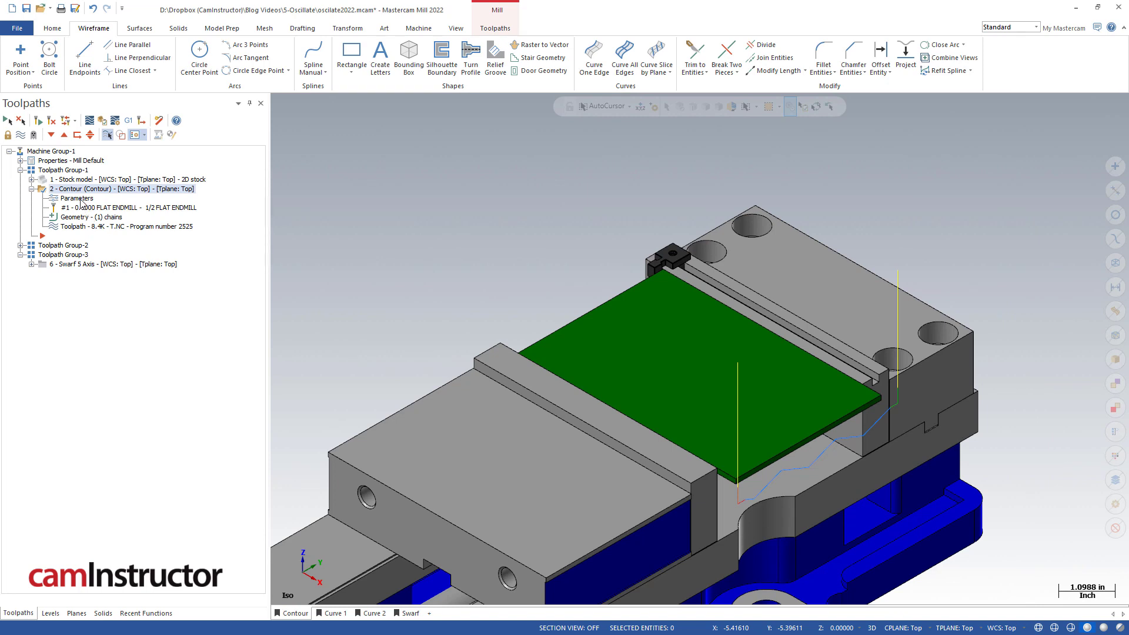
- Switch the contour's oscillation to High speed and regenerate the toolpath
click(82, 198)
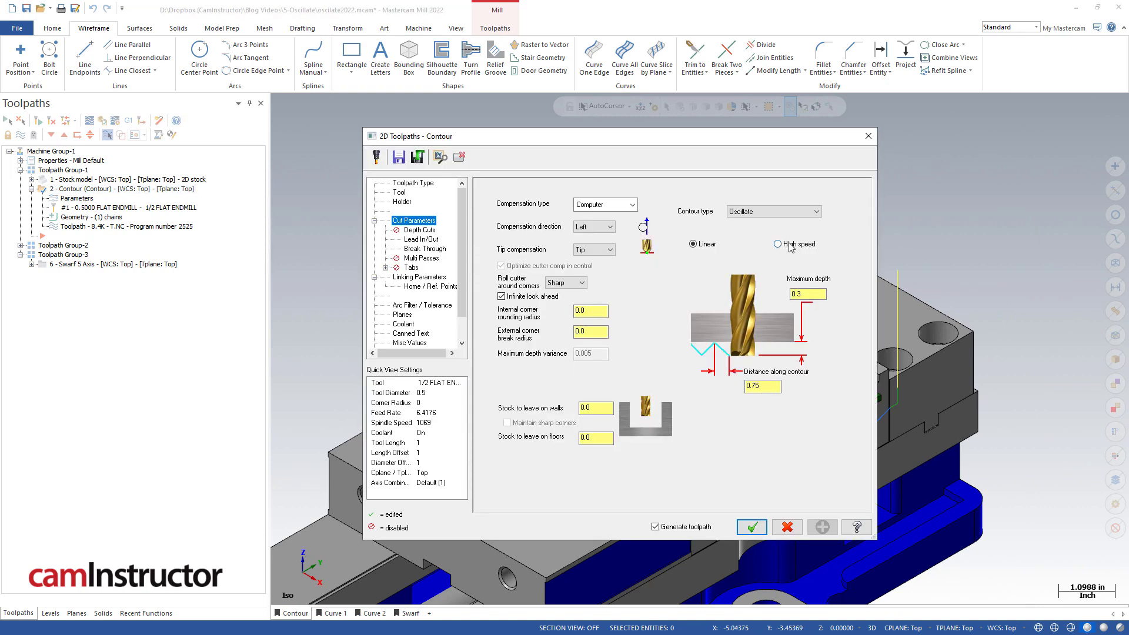
click(778, 244)
click(752, 527)
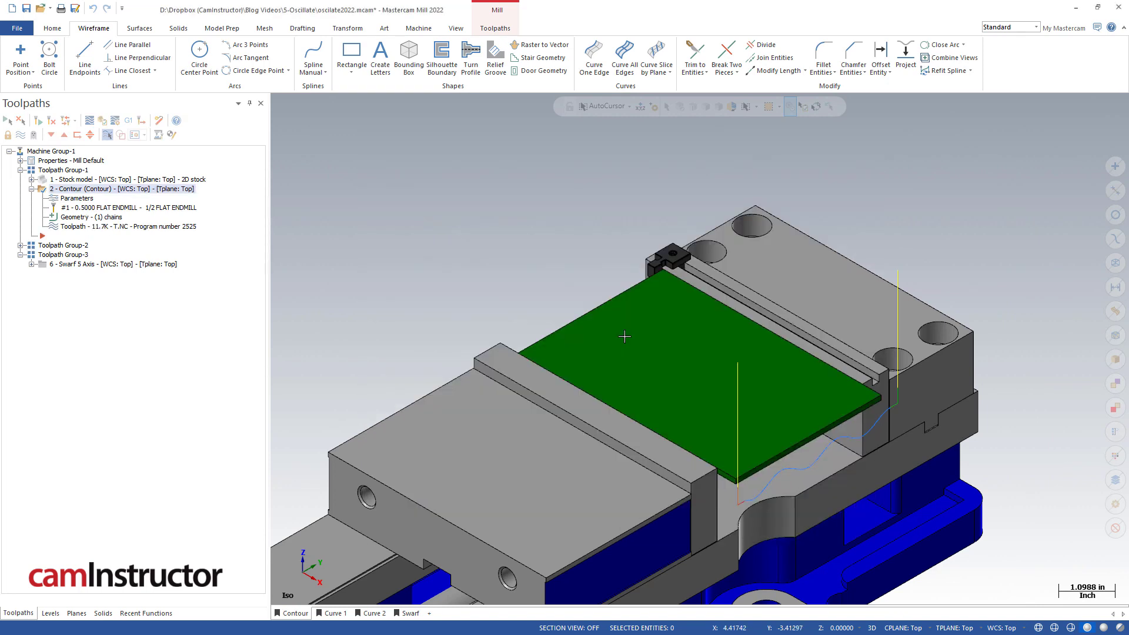
- View the regenerated wave from the Right side and zoom out
right_click(527, 196)
click(572, 283)
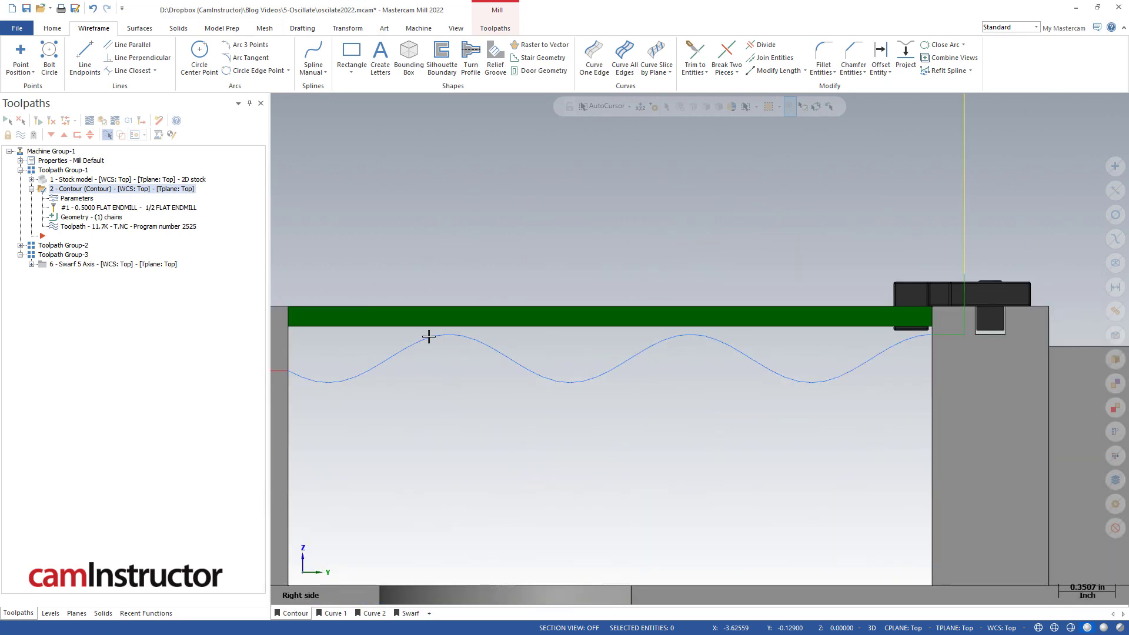
scroll(598, 174, down, 2)
right_click(602, 174)
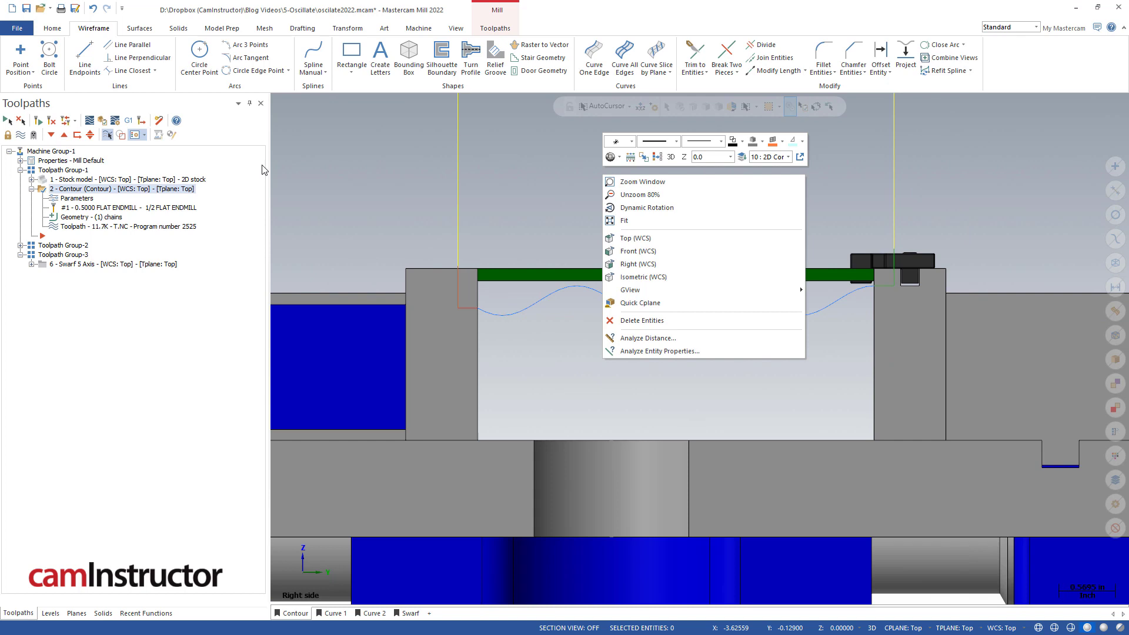
click(58, 32)
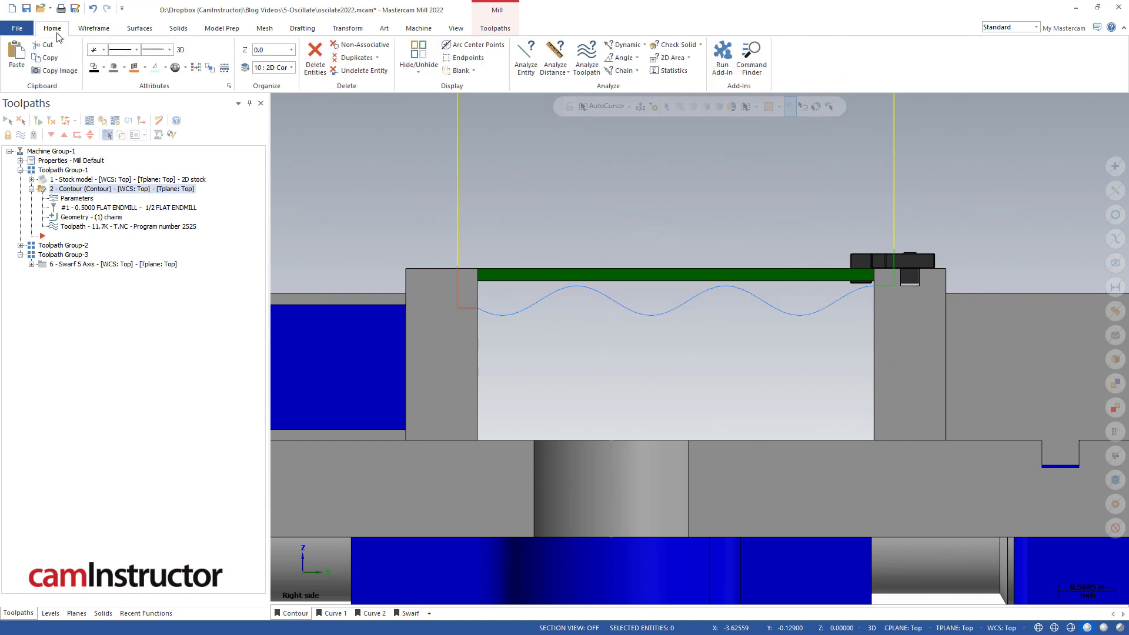
click(586, 59)
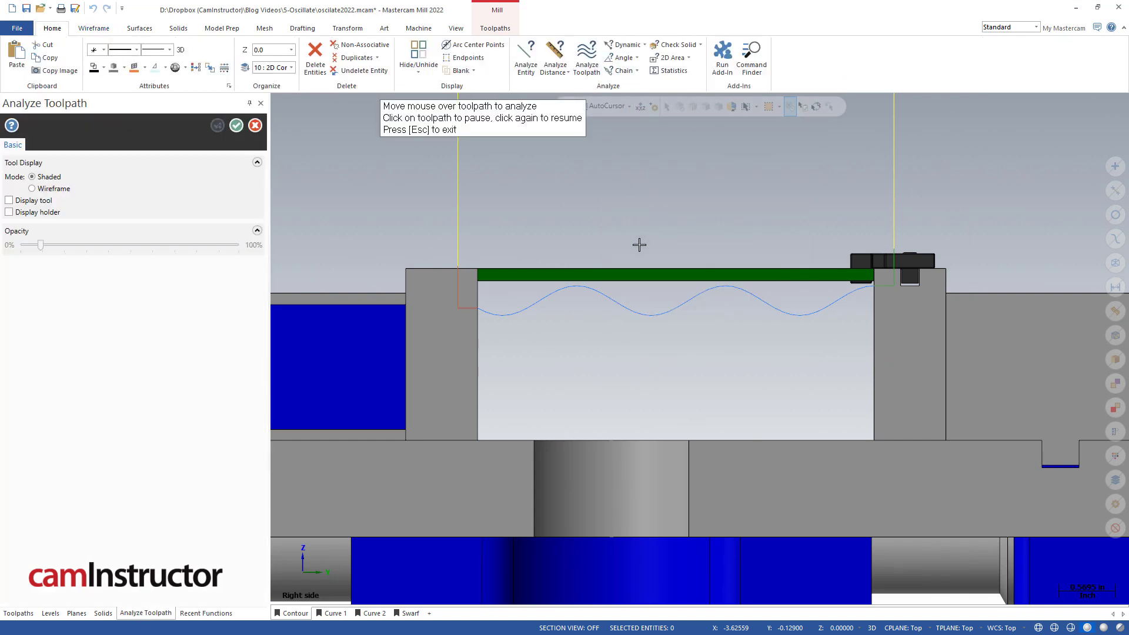
mouse_move(625, 319)
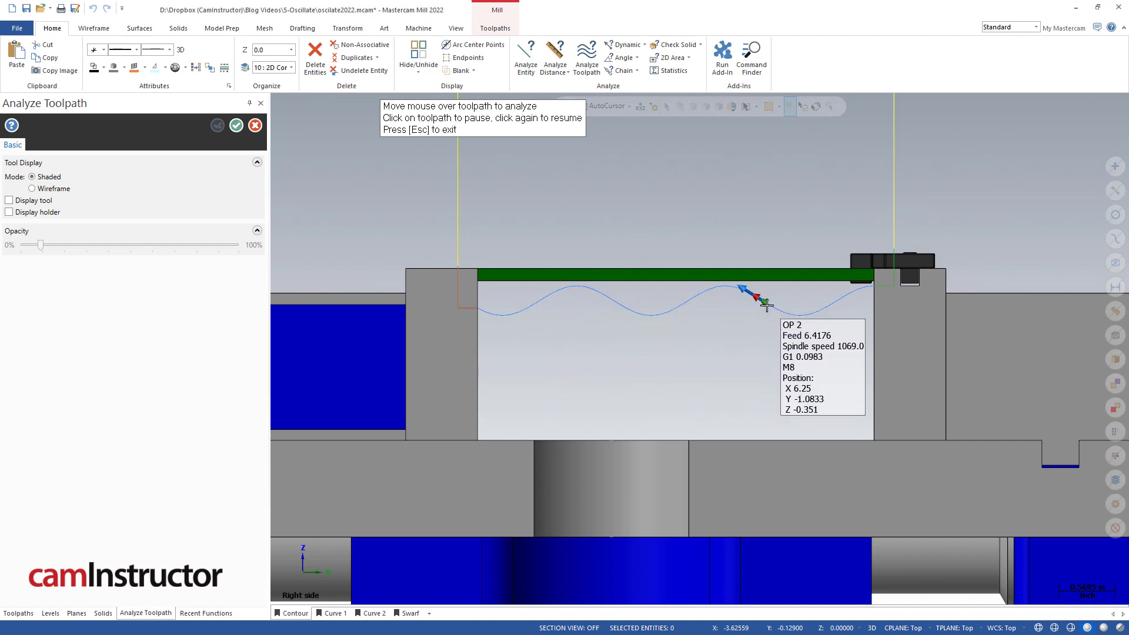
click(236, 126)
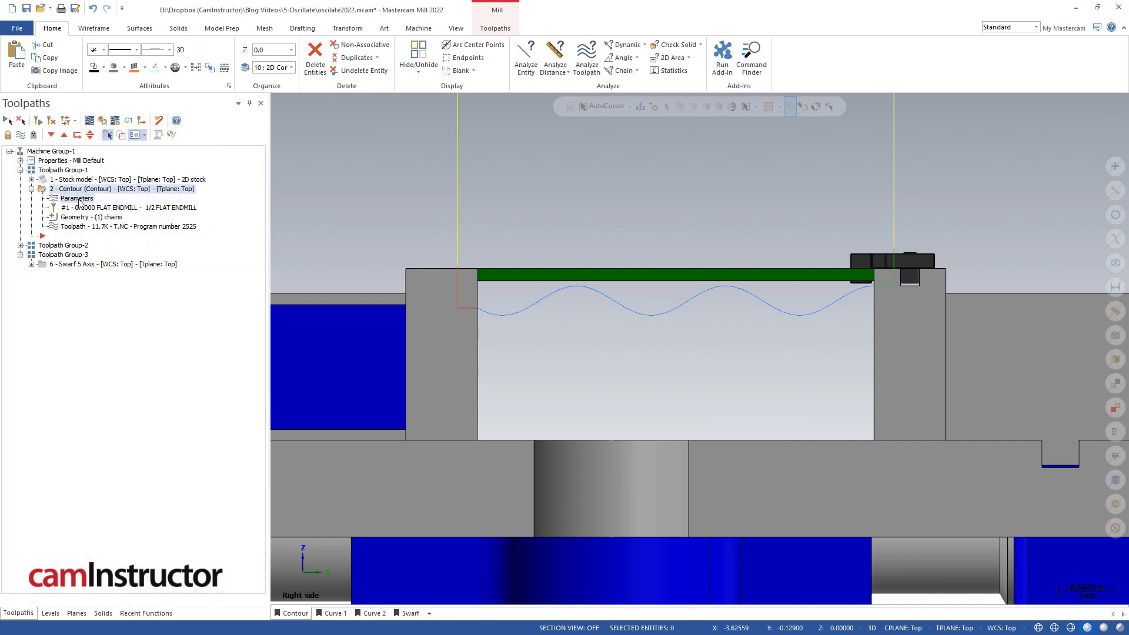
- Enable line/arc filtering with 0.01 total tolerance split 25/75 and regenerate the contour
click(77, 198)
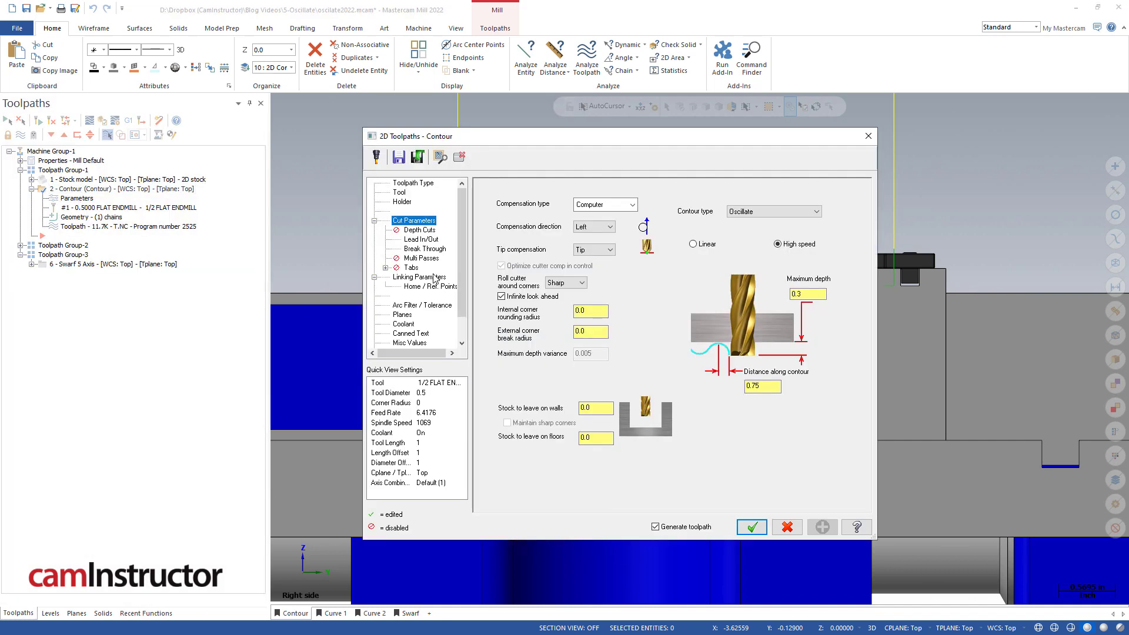
click(408, 307)
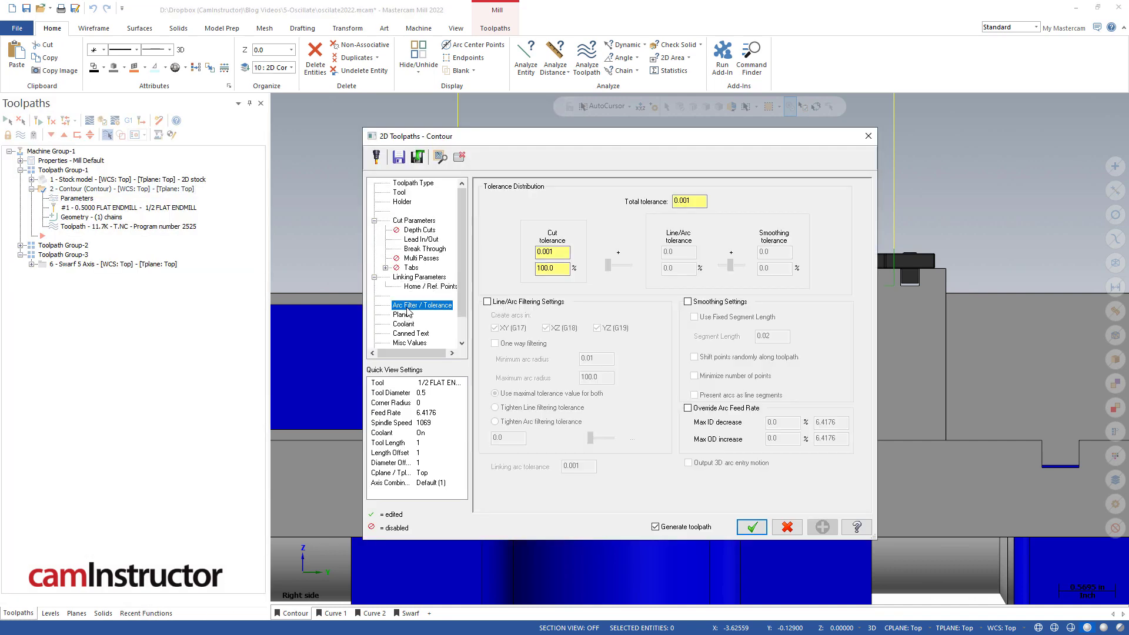
click(488, 301)
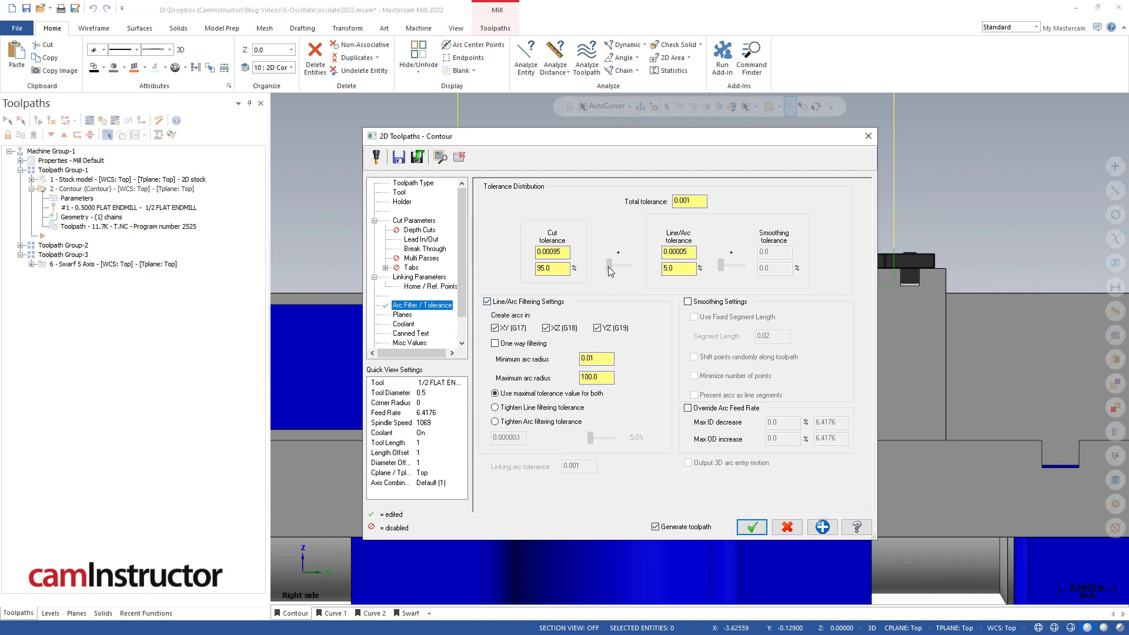
drag(610, 270, 623, 269)
click(752, 527)
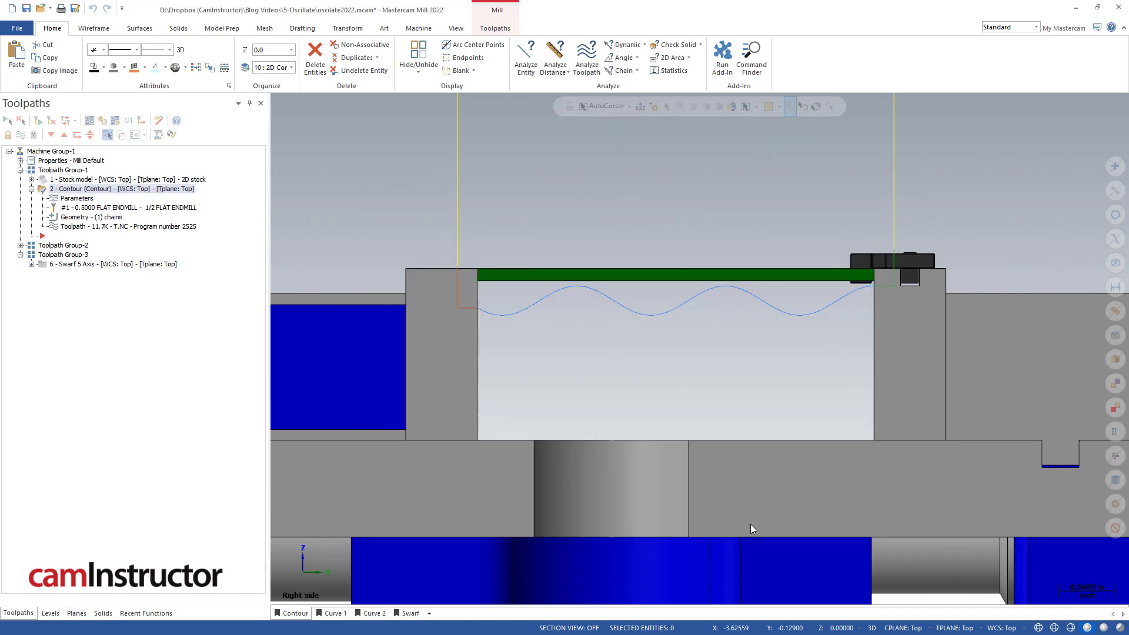
- Analyze the toolpath's G2/G3 arc moves, then switch to the Curve 1 view sheet
click(586, 59)
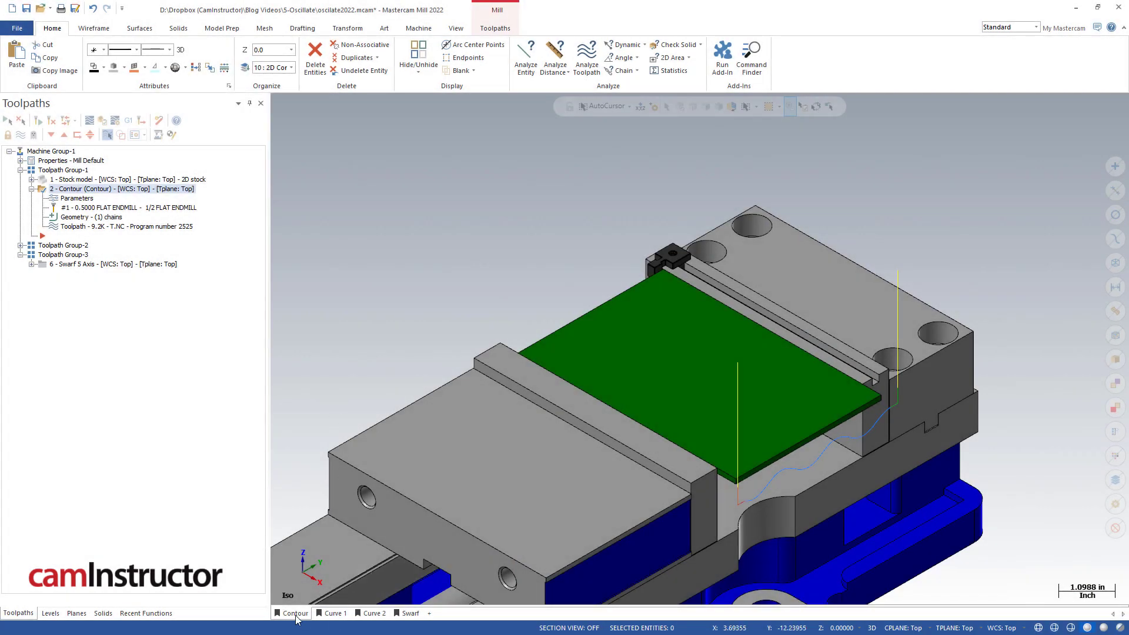
click(331, 613)
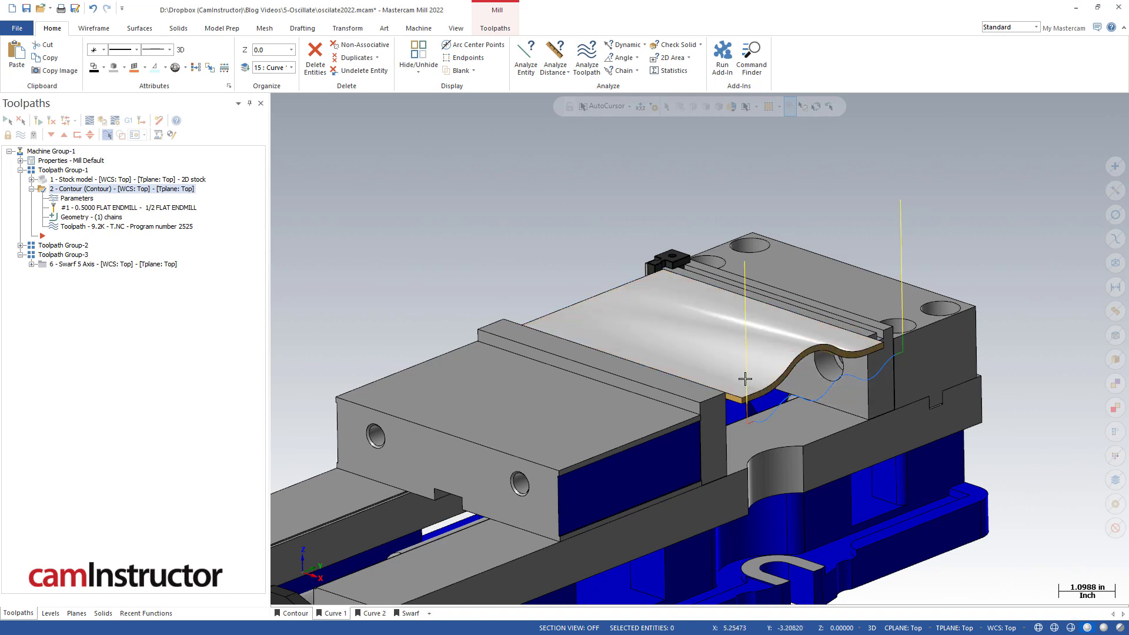
- Start a new Contour toolpath chained along the lower edge of the curved wall
click(496, 30)
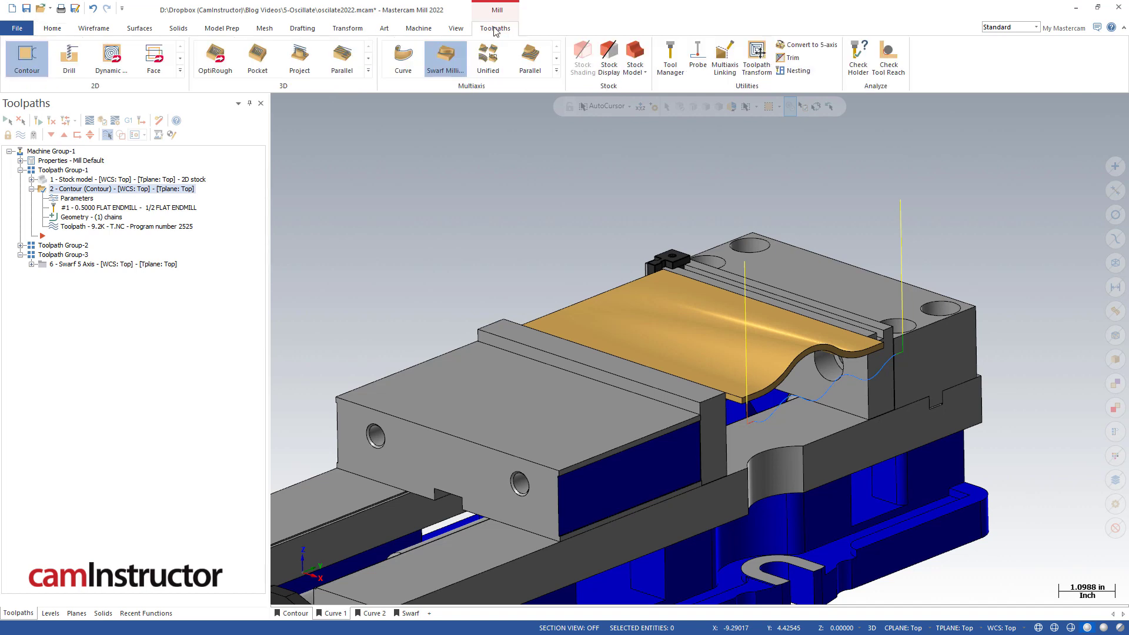
click(27, 59)
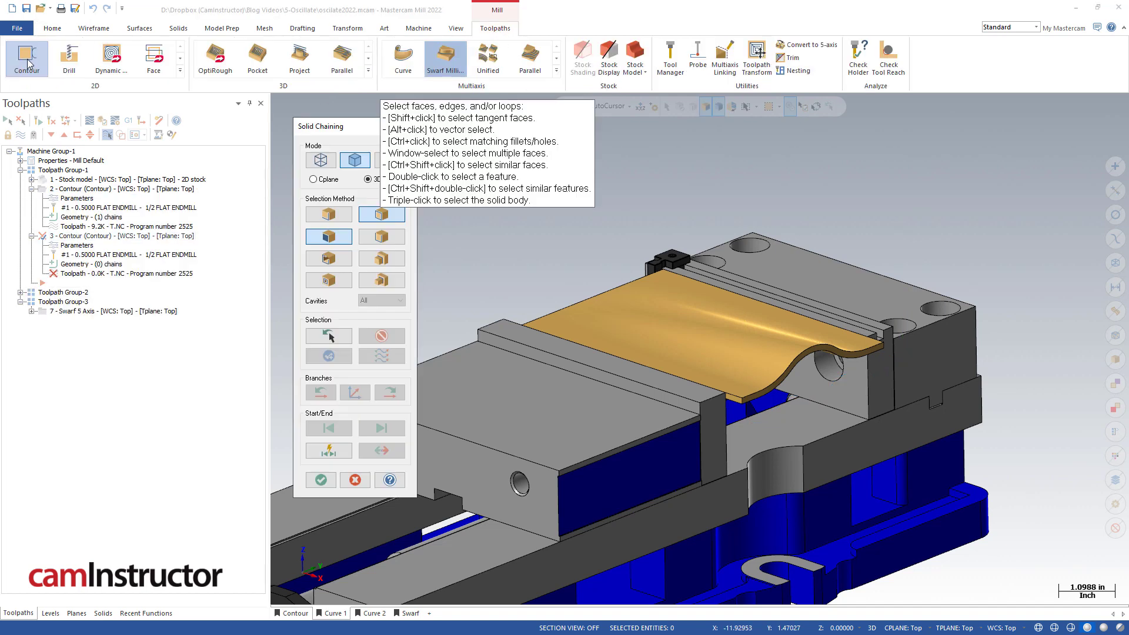
click(360, 130)
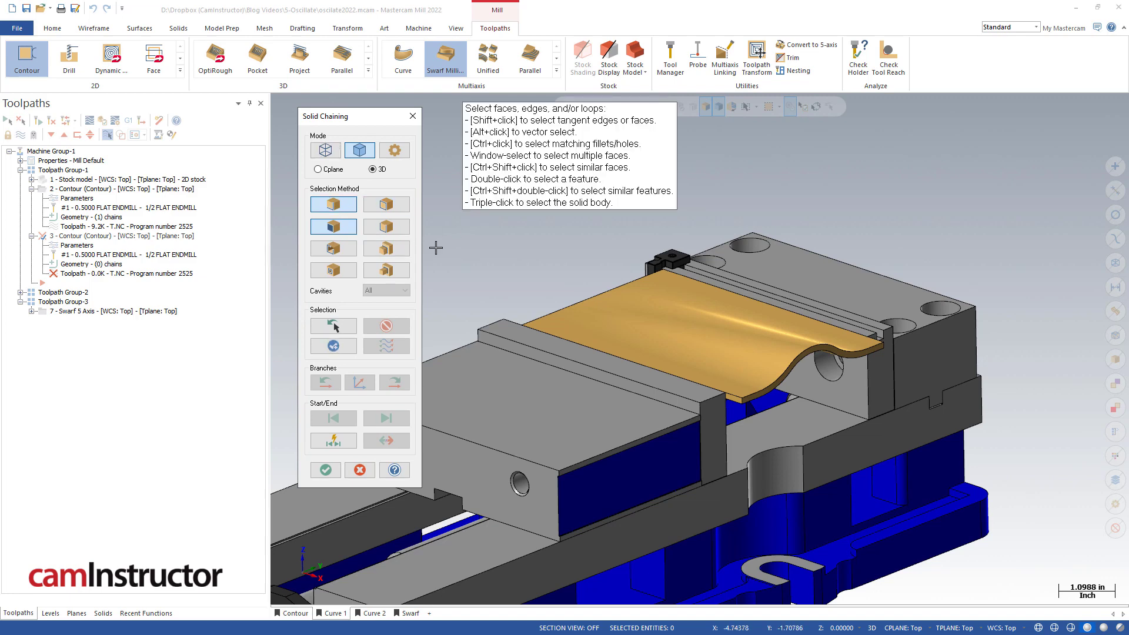
scroll(860, 365, up, 3)
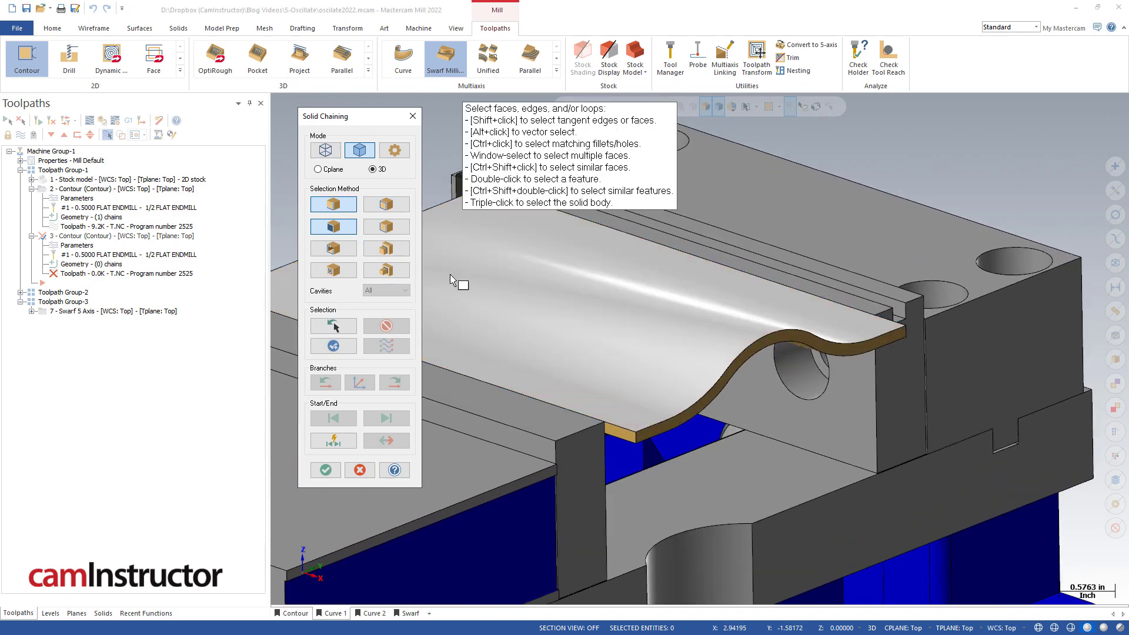
click(884, 331)
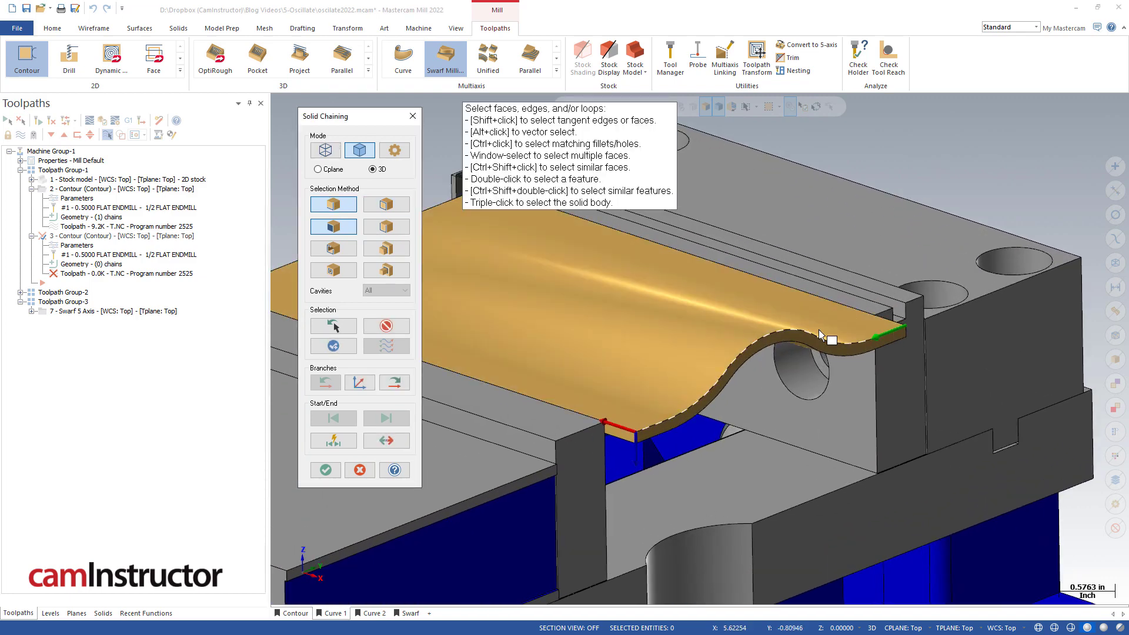
click(326, 470)
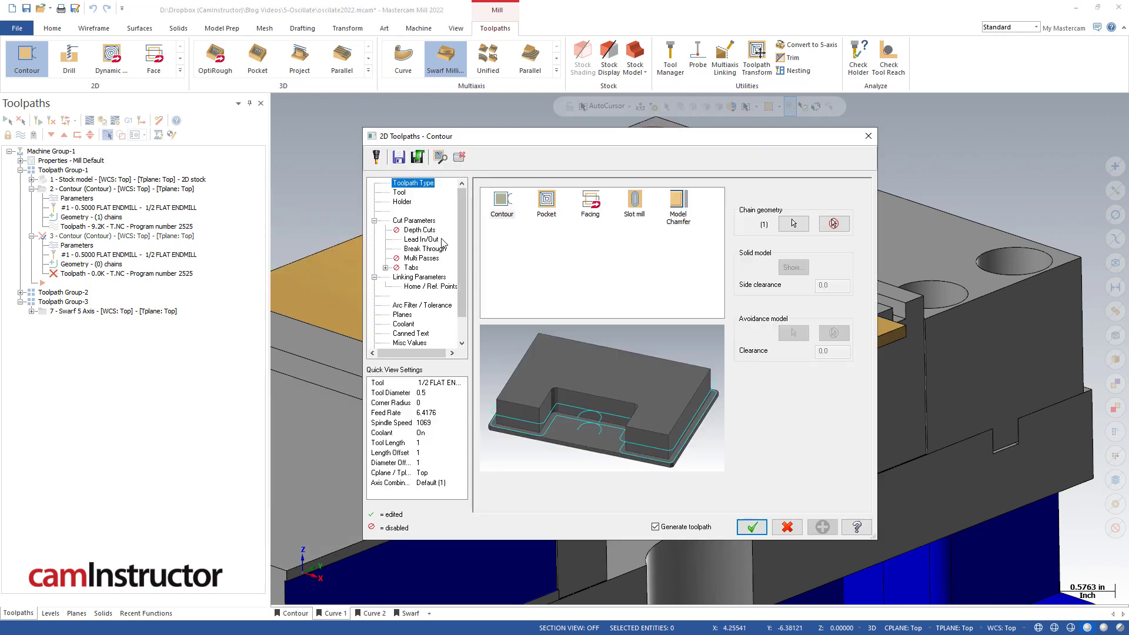
- Set the new contour's type to 3D in Cut Parameters
click(400, 193)
click(413, 221)
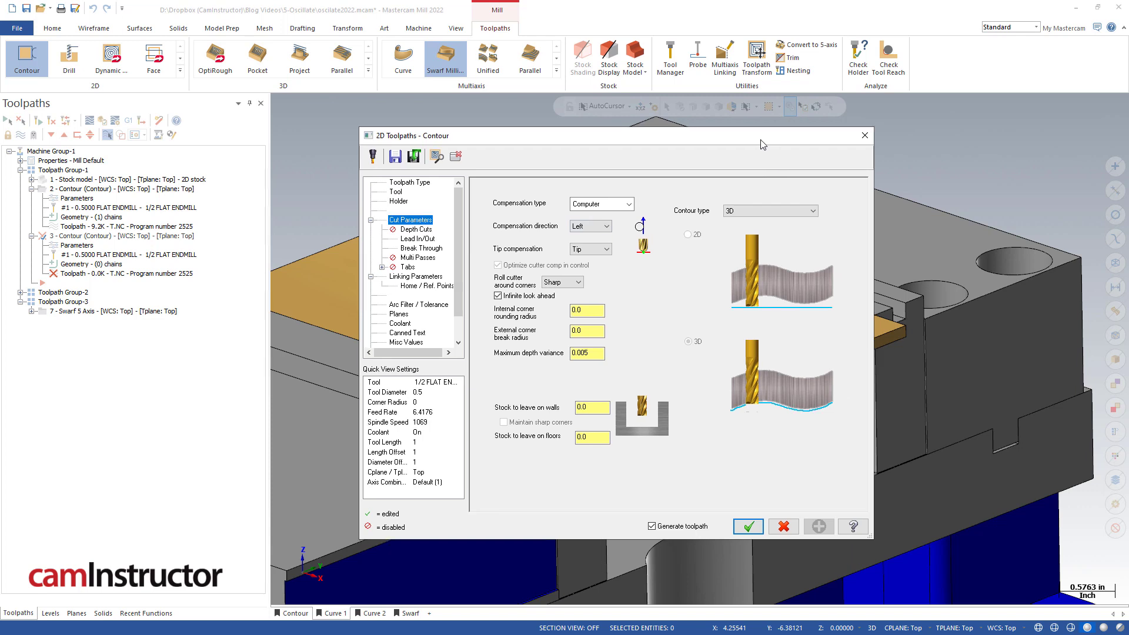
drag(589, 136, 360, 135)
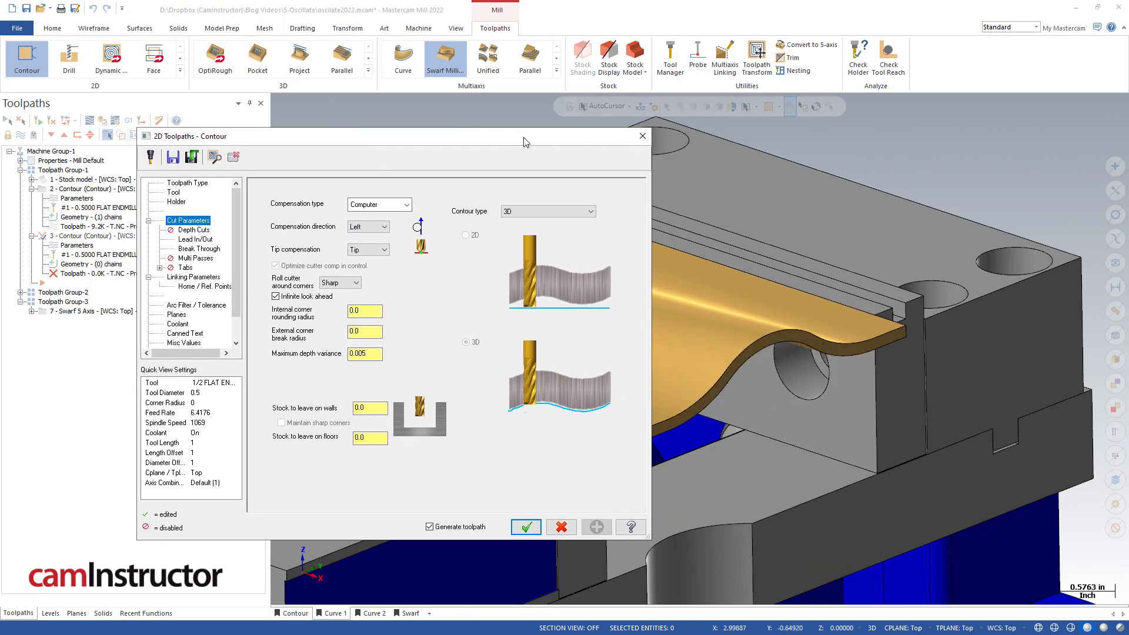
drag(470, 136, 674, 128)
click(765, 203)
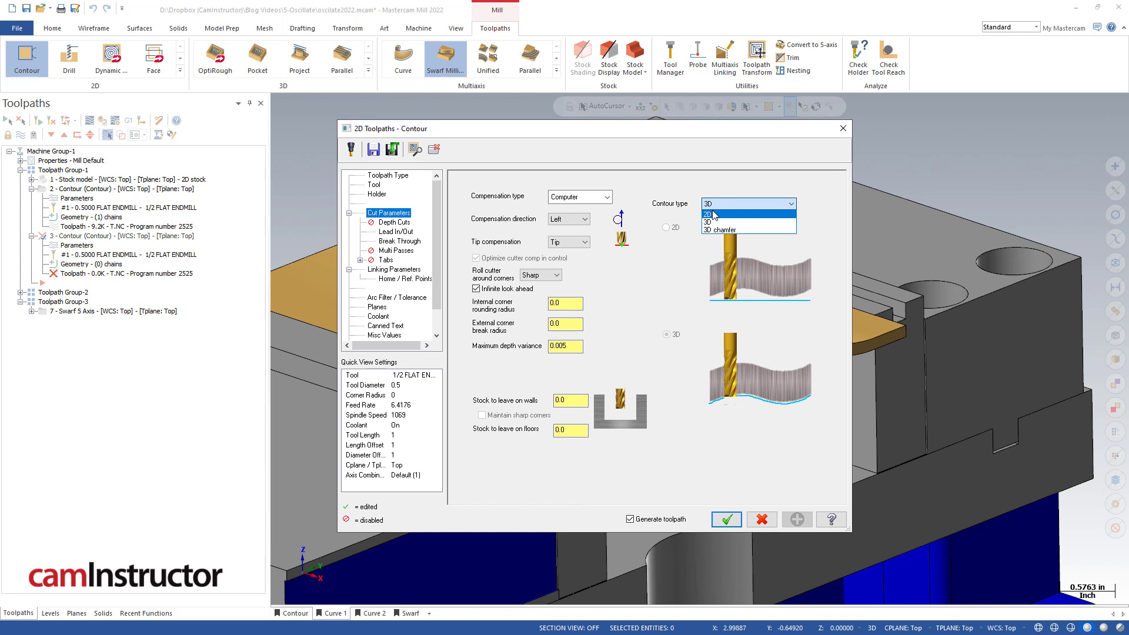
click(713, 221)
click(730, 203)
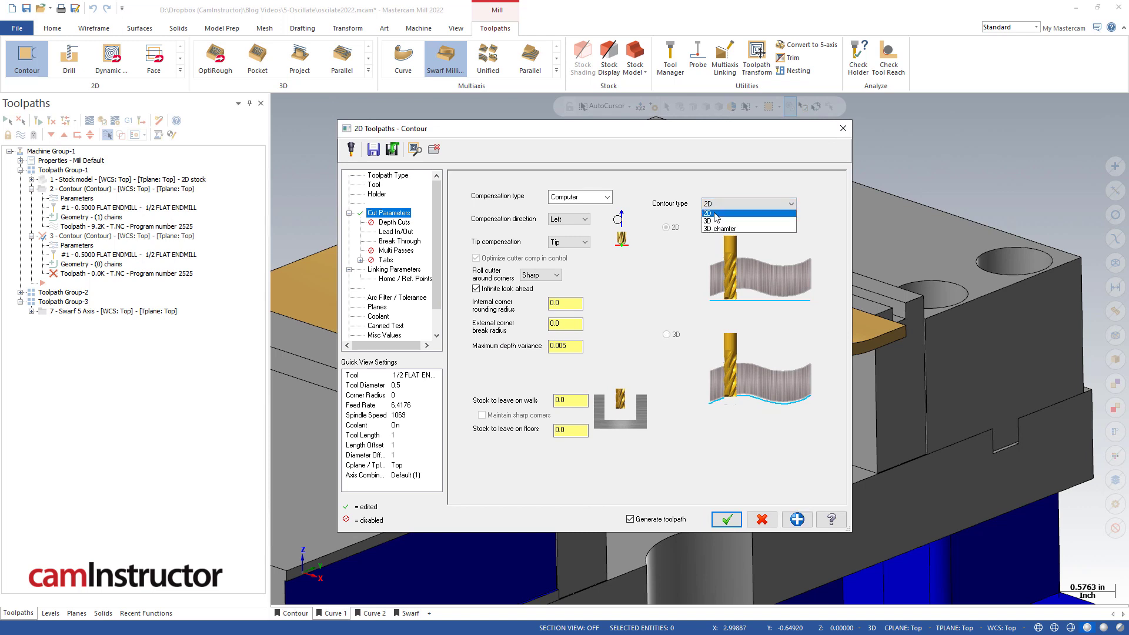
click(714, 222)
click(727, 519)
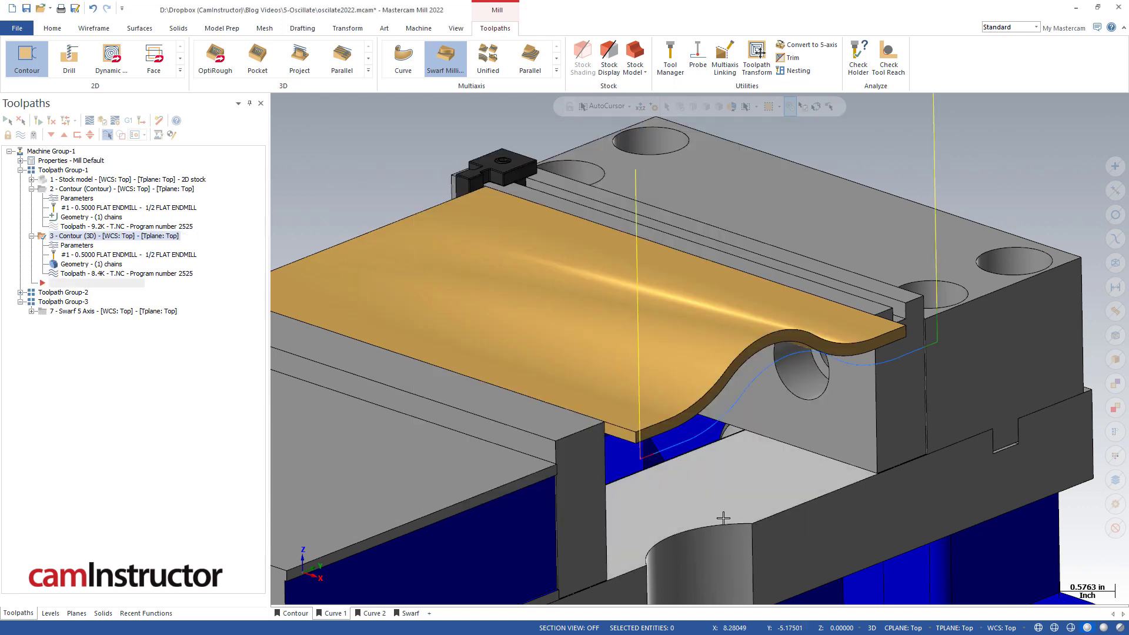
scroll(720, 438, up, 3)
middle_drag(719, 438, 723, 212)
right_click(724, 212)
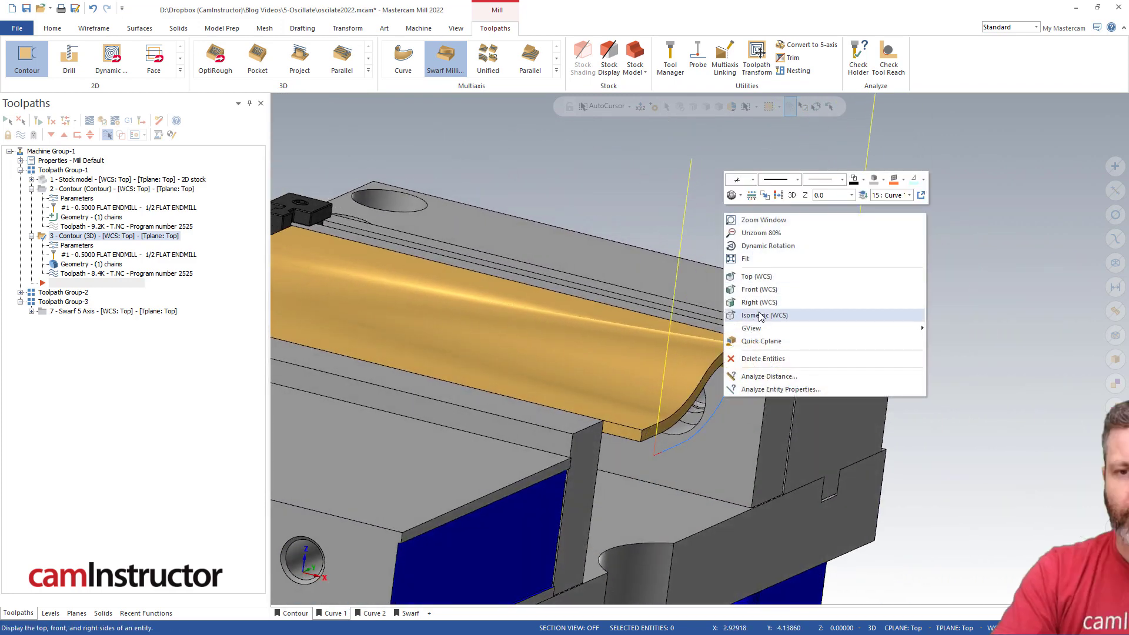
click(777, 244)
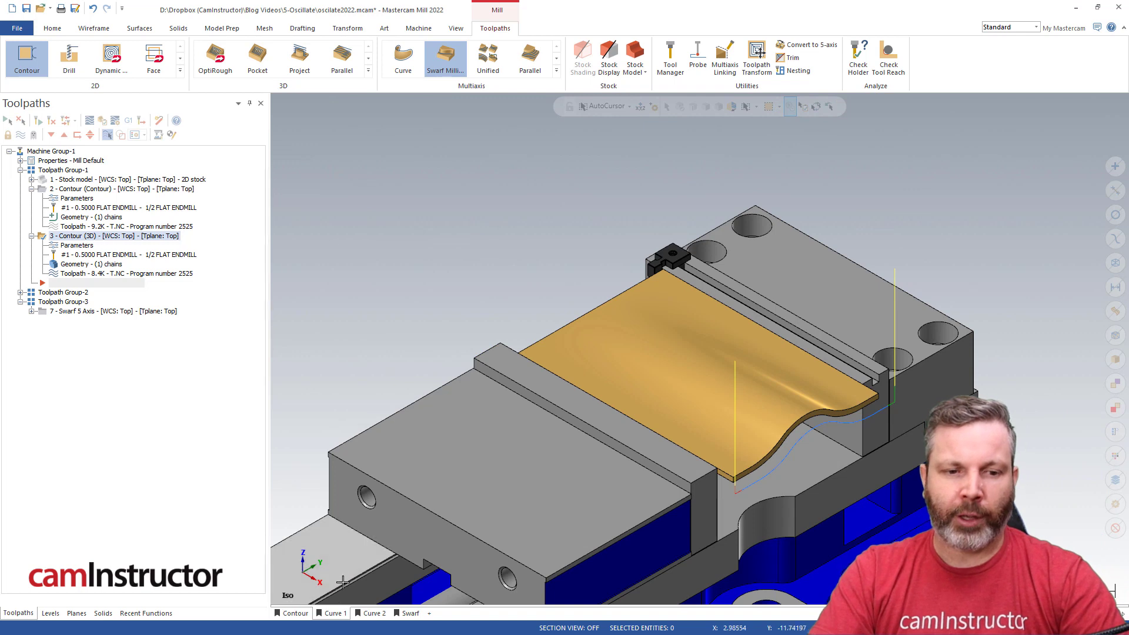
click(334, 613)
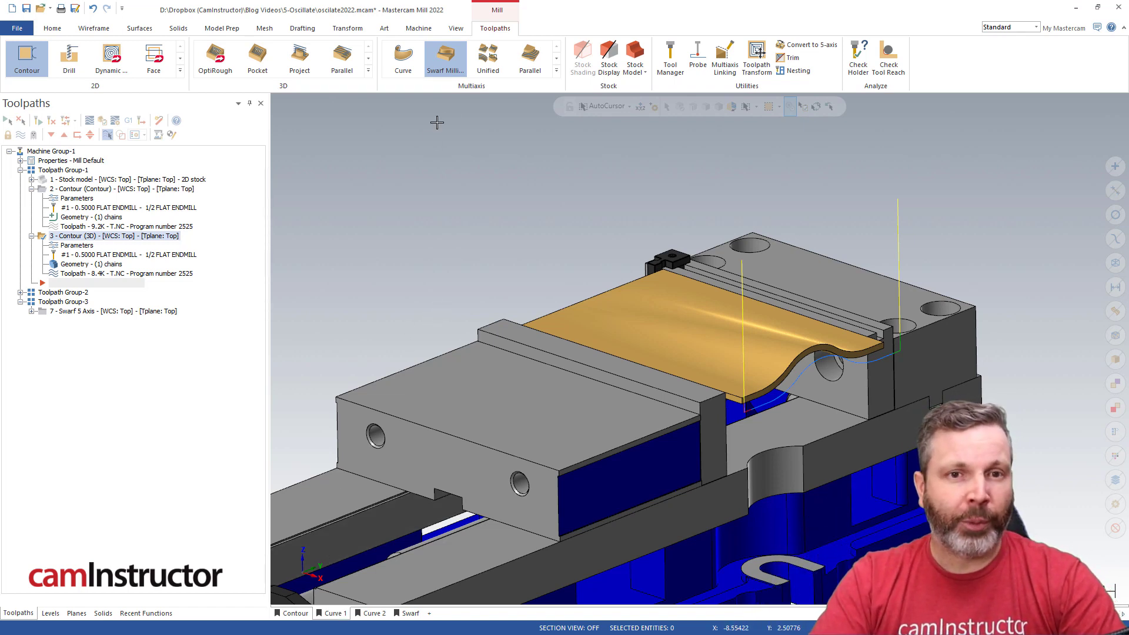
- Open the multiaxis Curve toolpath and confirm its chained curve geometry in Cut Pattern
click(557, 70)
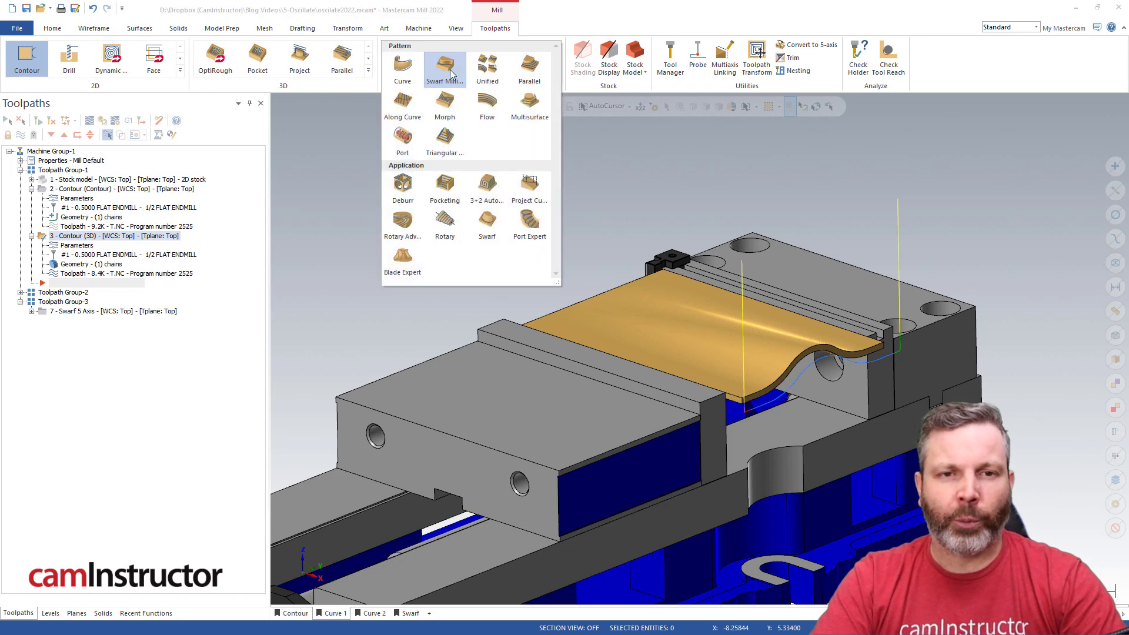
click(403, 69)
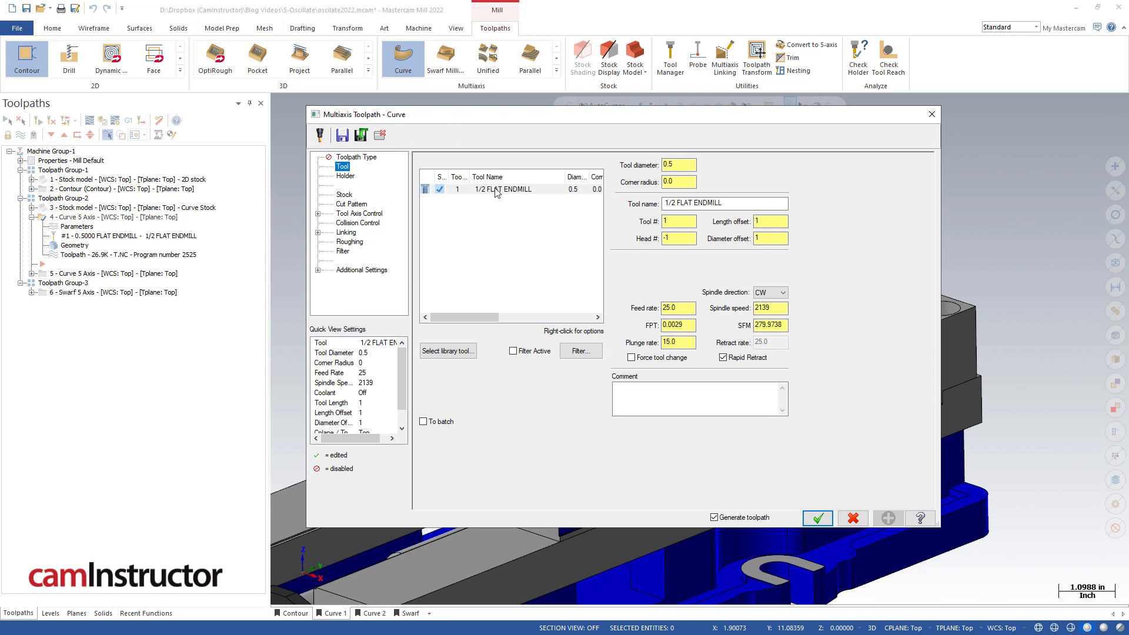
click(357, 206)
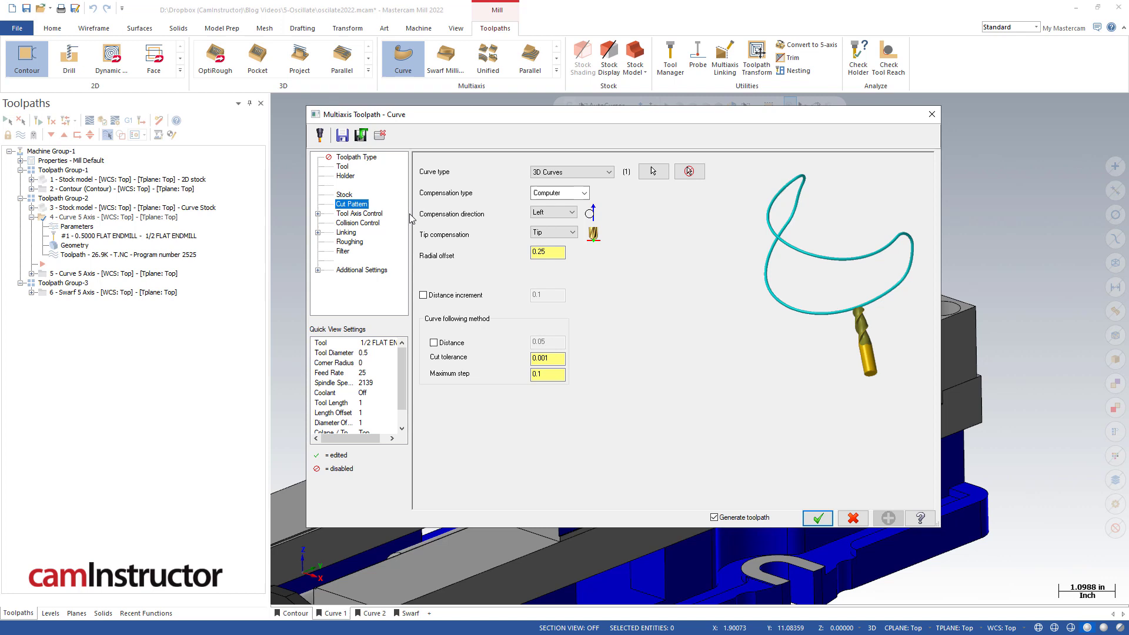
click(653, 171)
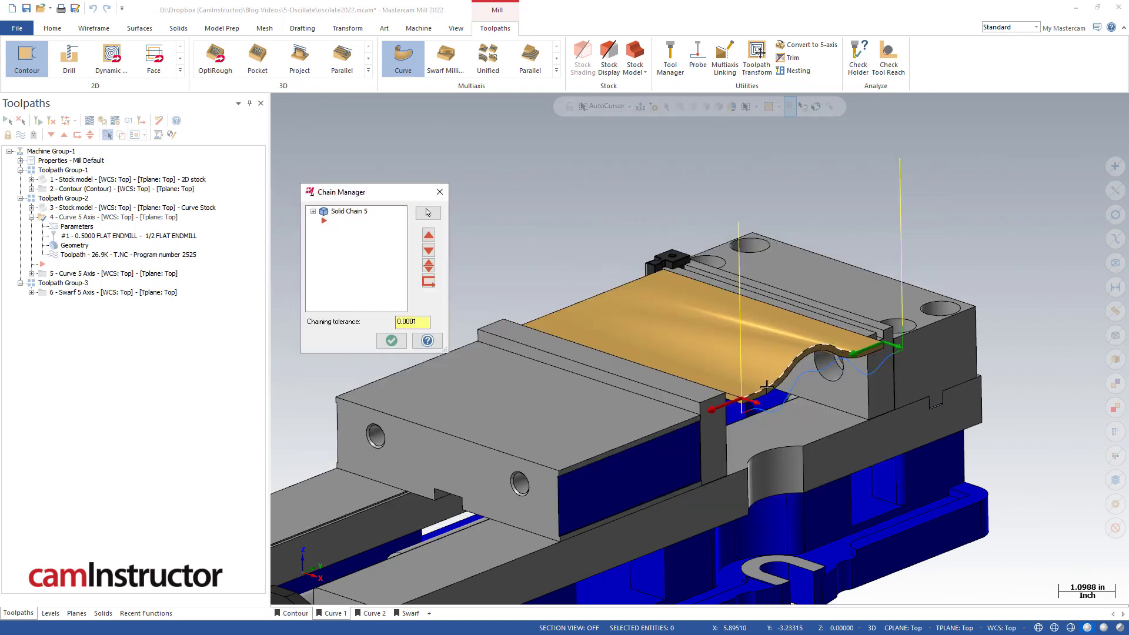
click(392, 340)
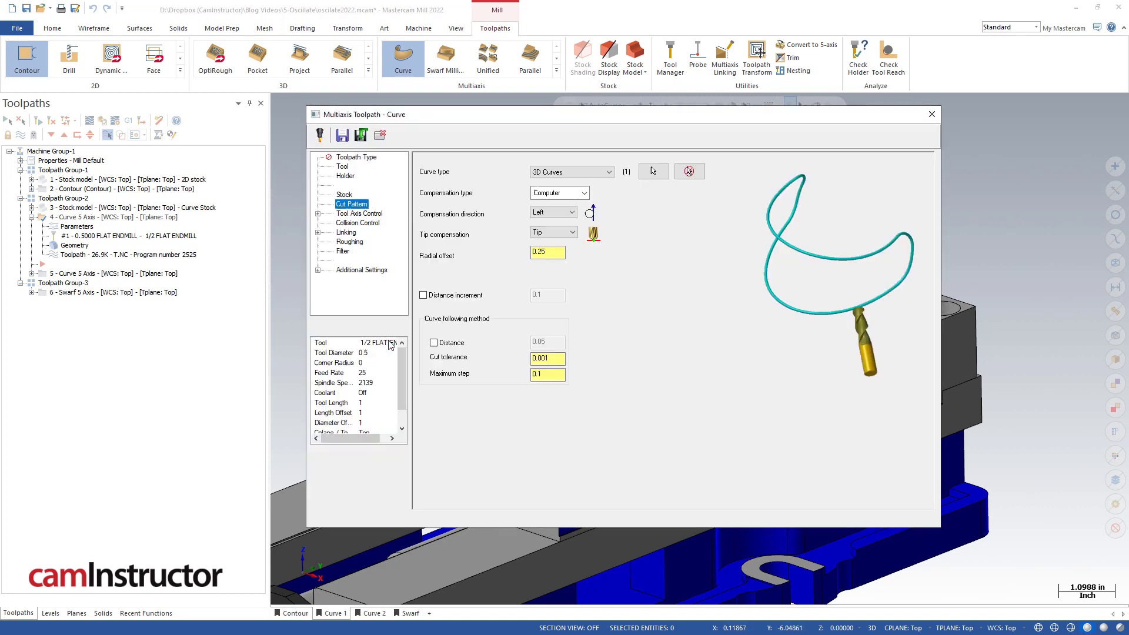
- Set tool axis control to a selected plane, checking it from Top and isometric views
click(360, 214)
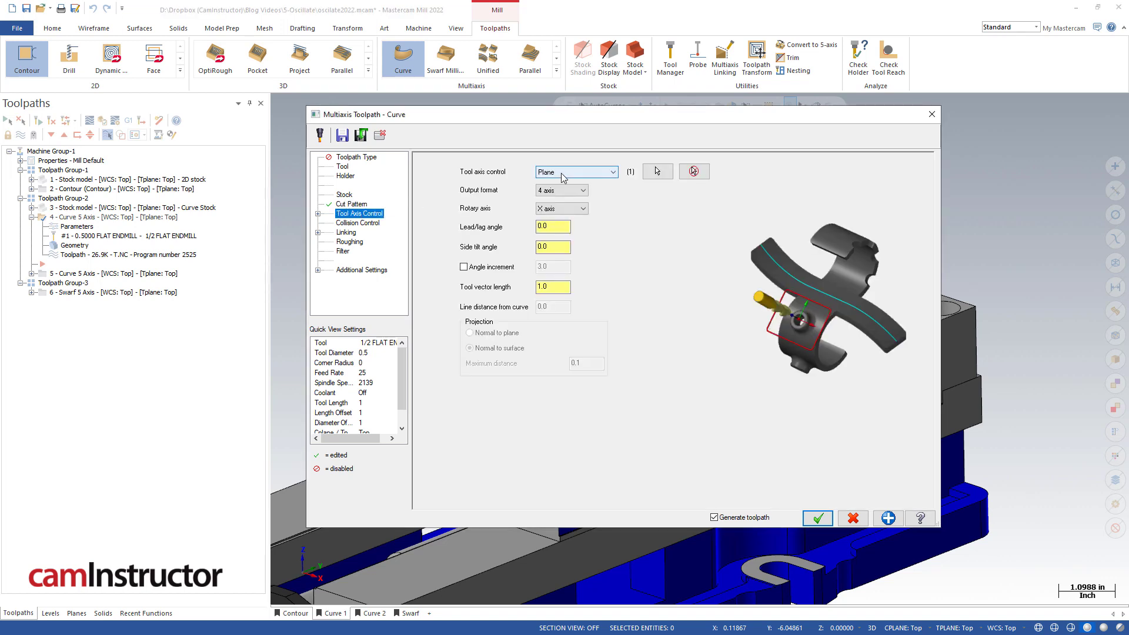
click(658, 172)
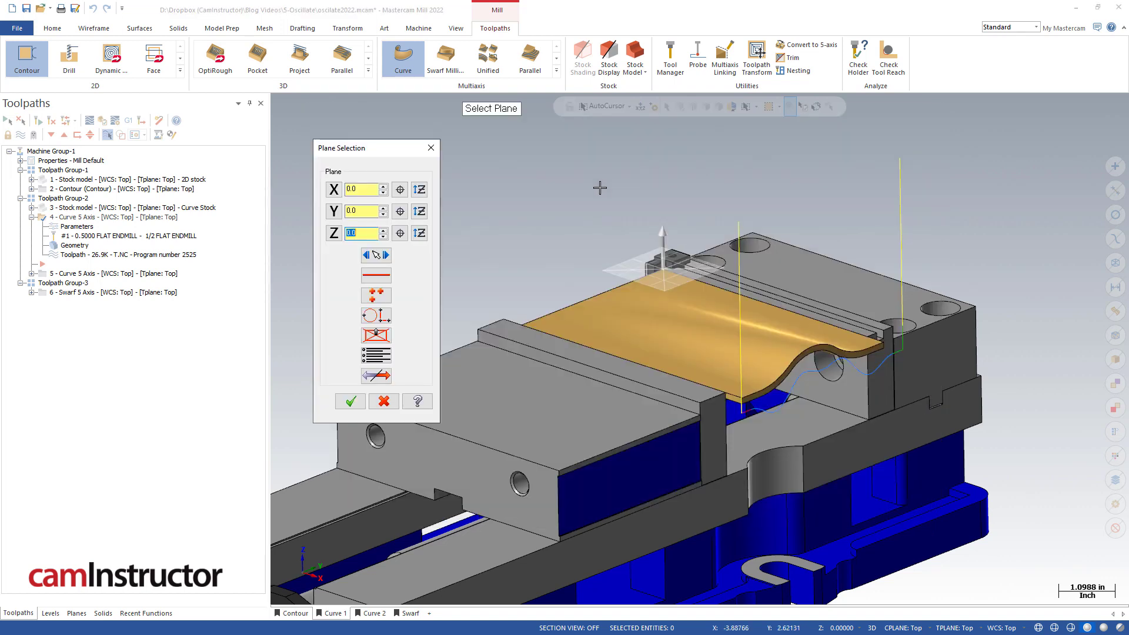
right_click(825, 237)
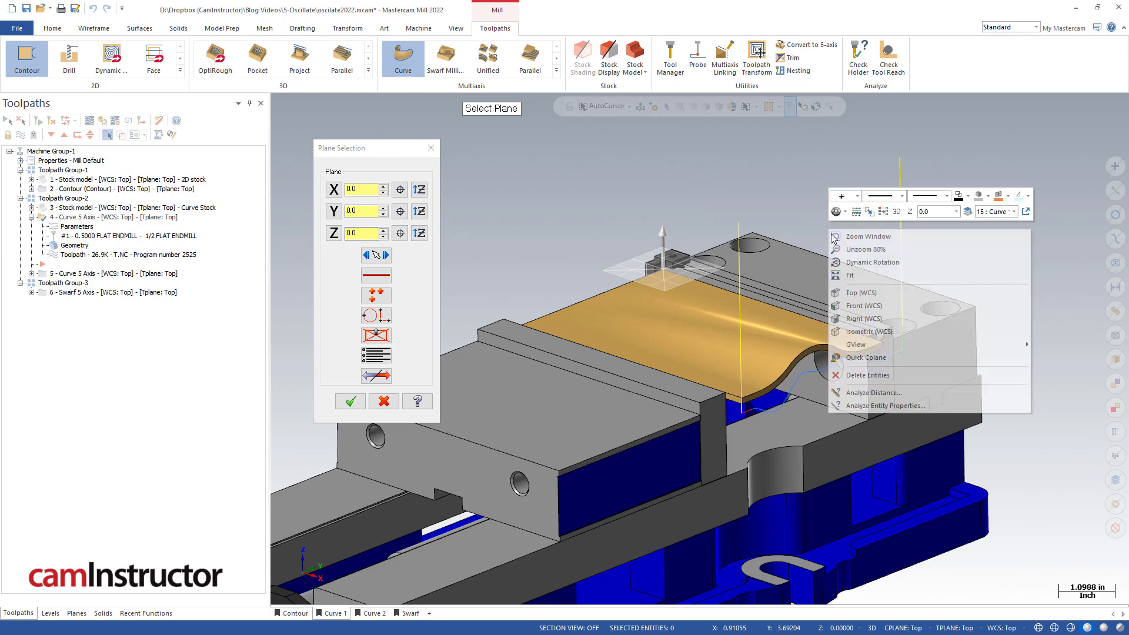
click(850, 289)
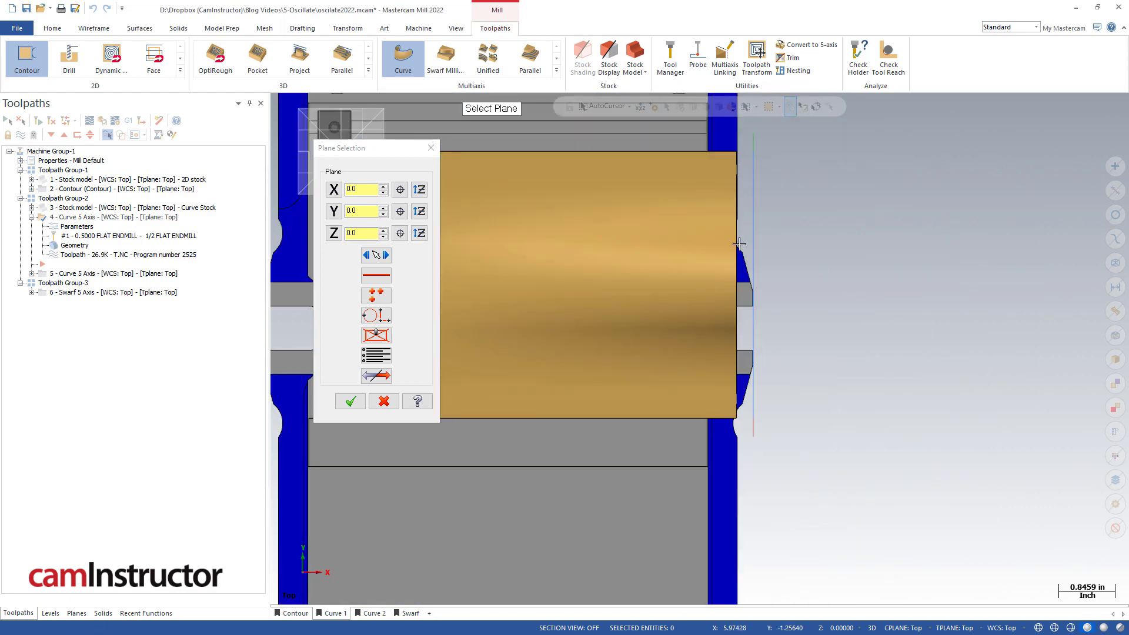
middle_drag(778, 285, 803, 178)
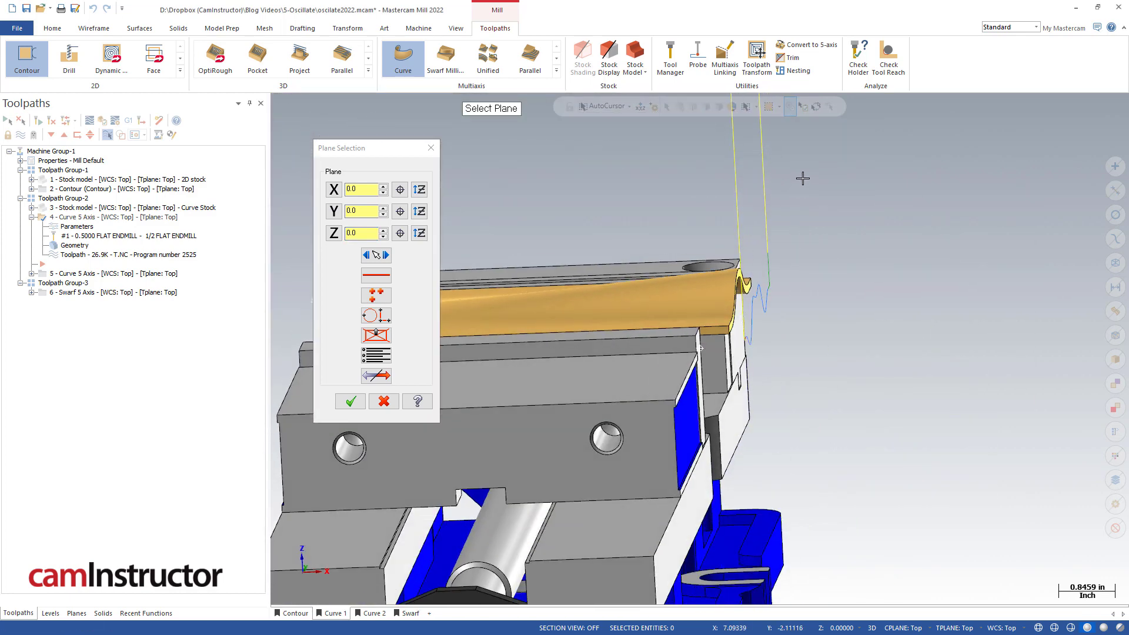
right_click(803, 178)
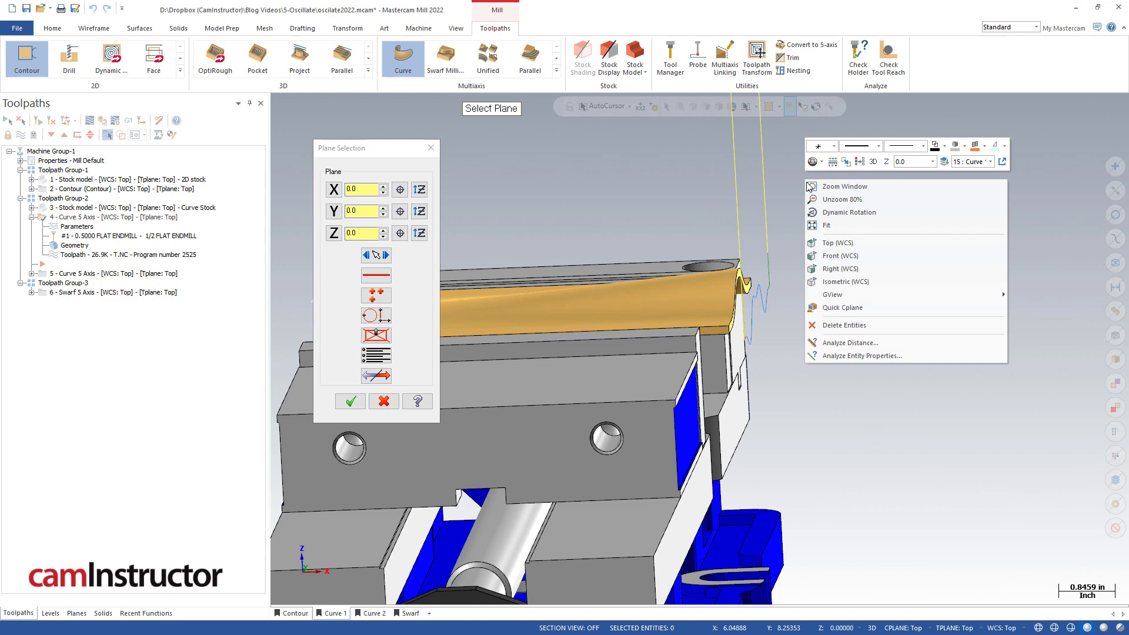
click(339, 615)
- Accept the plane, then regenerate the Curve toolpath with High Speed oscillation, depth 0.25, 0.75 along contour
click(351, 401)
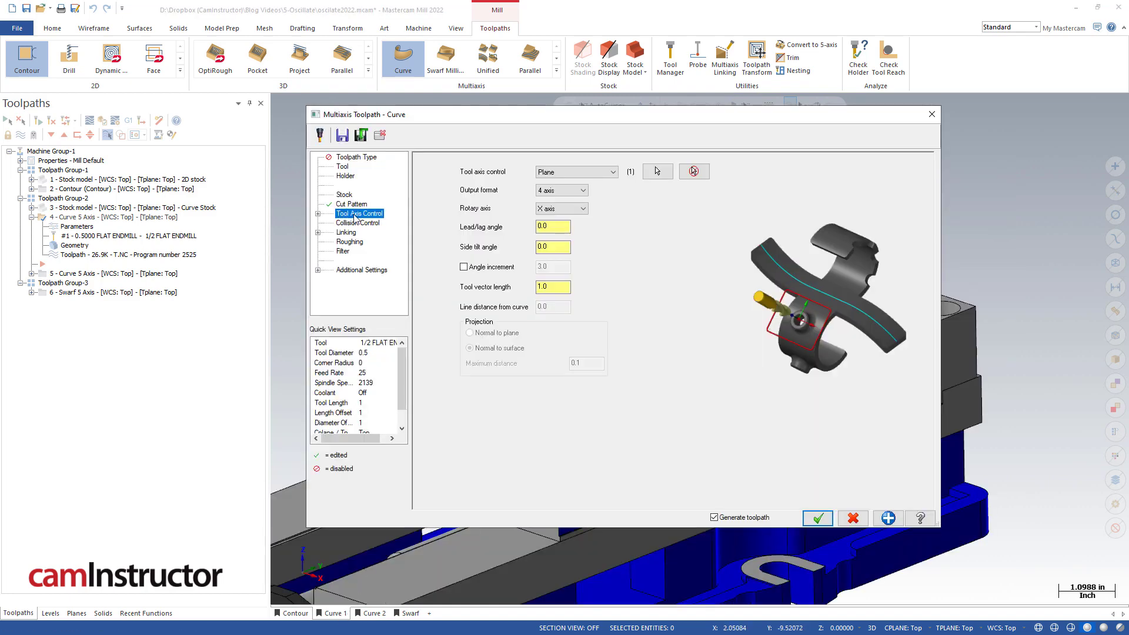
click(357, 223)
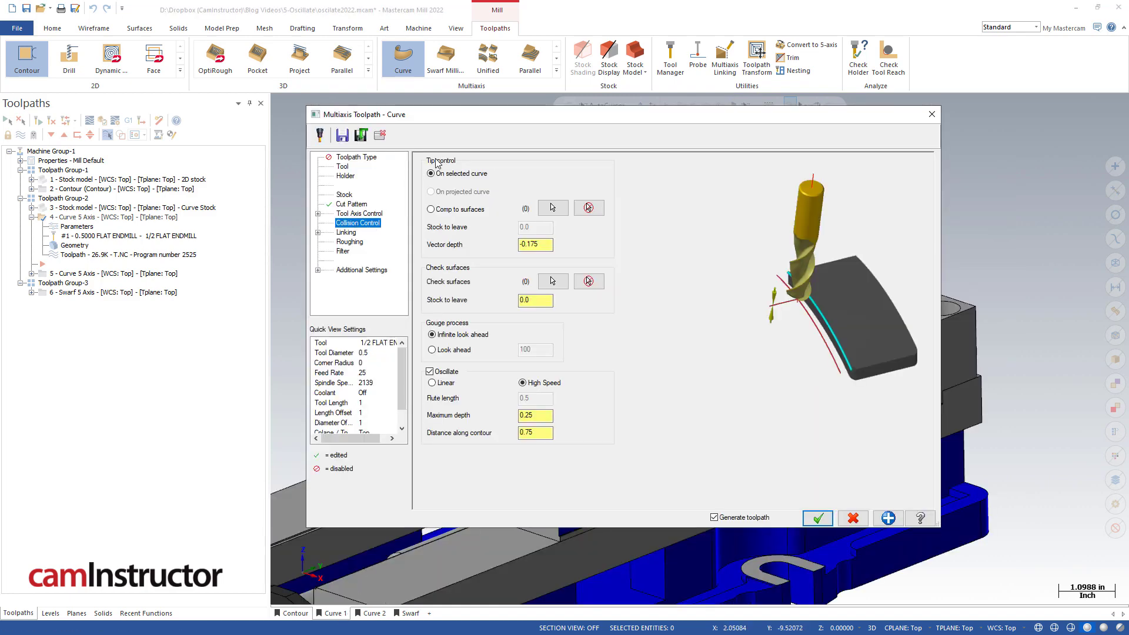
click(534, 245)
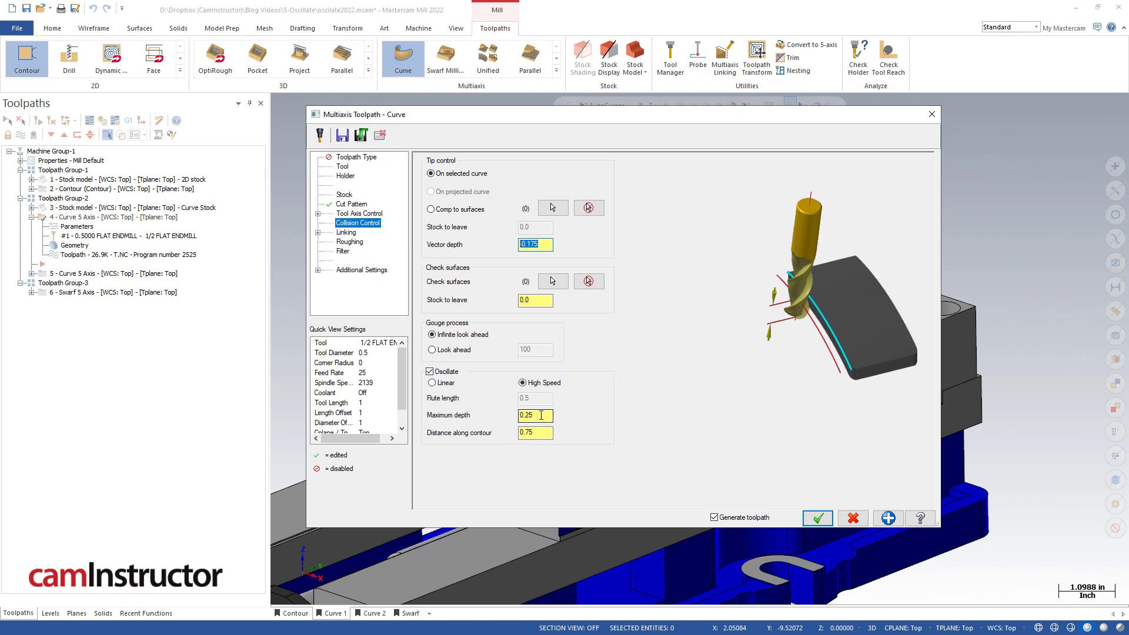
drag(541, 415, 516, 416)
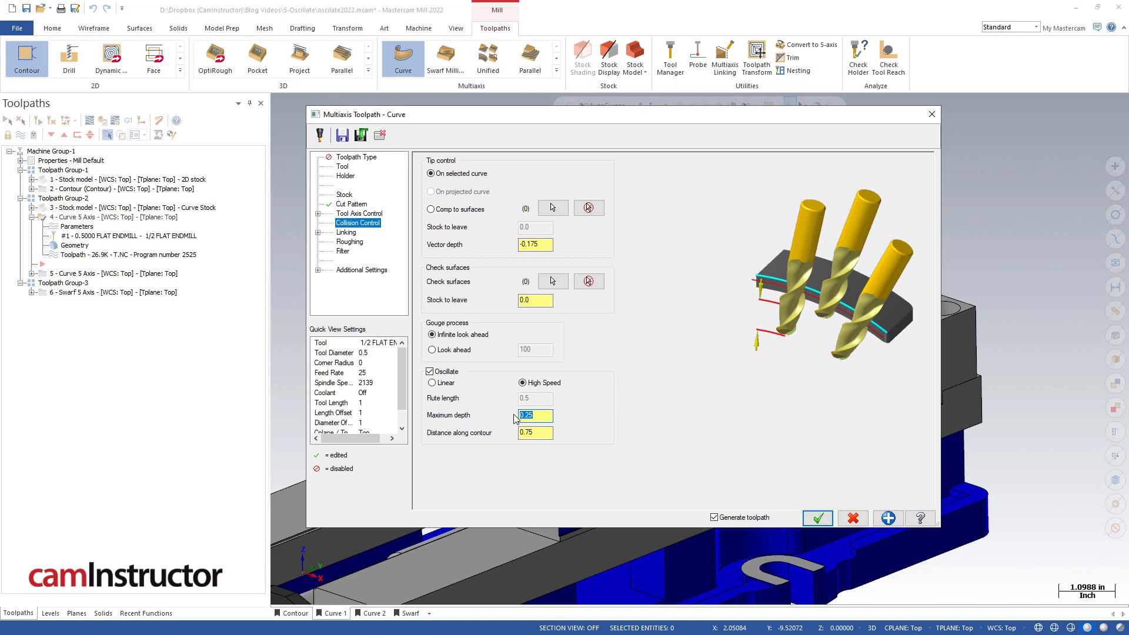
drag(534, 435, 513, 434)
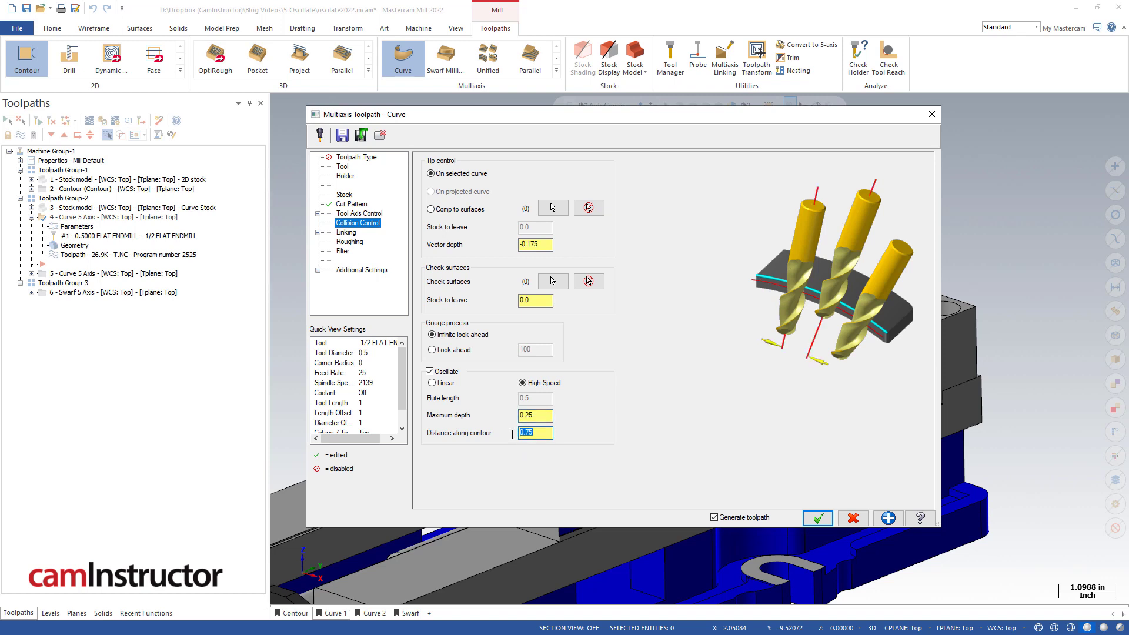
click(818, 518)
click(109, 135)
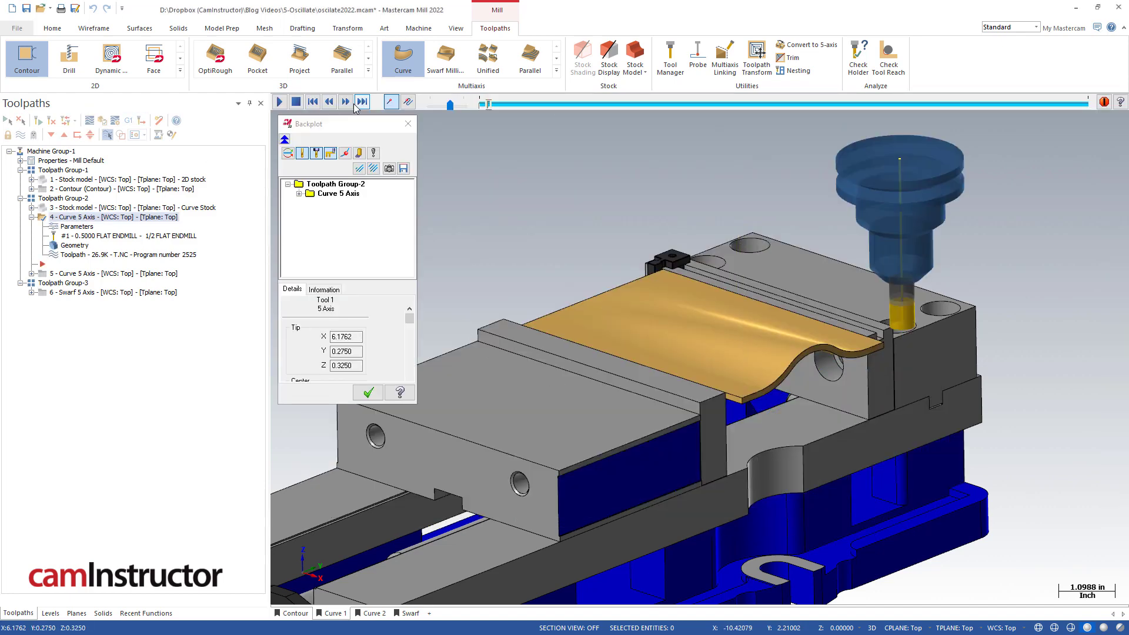
drag(499, 107, 1080, 73)
scroll(883, 379, up, 3)
scroll(883, 380, up, 2)
scroll(676, 265, down, 2)
click(369, 393)
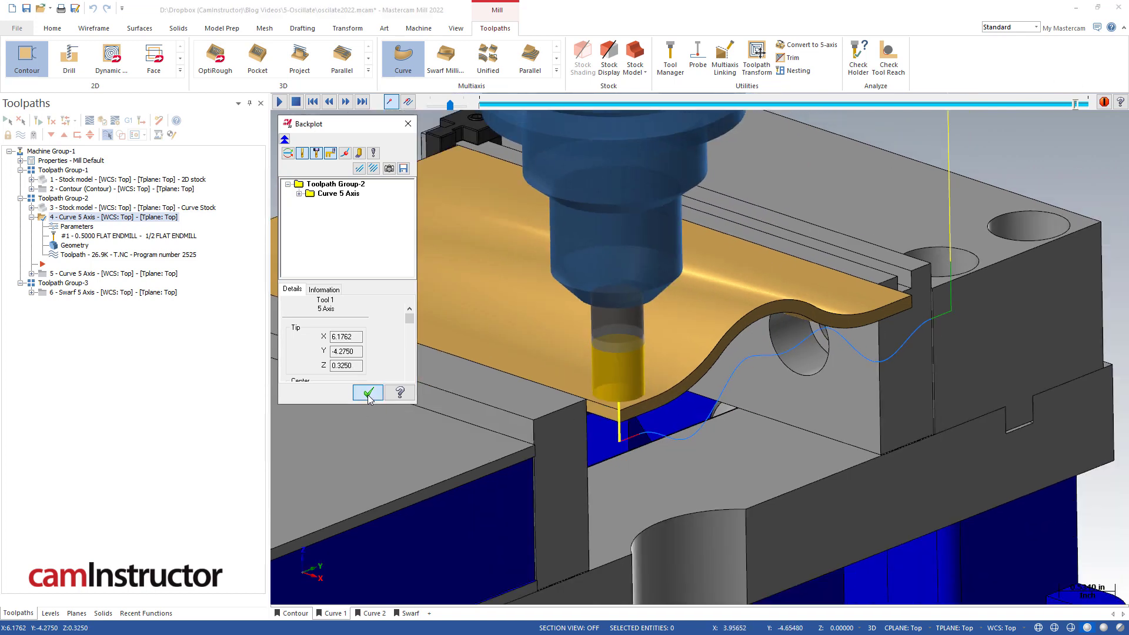
- Raise the Curve toolpath's oscillation maximum depth to 0.5 and regenerate it
click(88, 229)
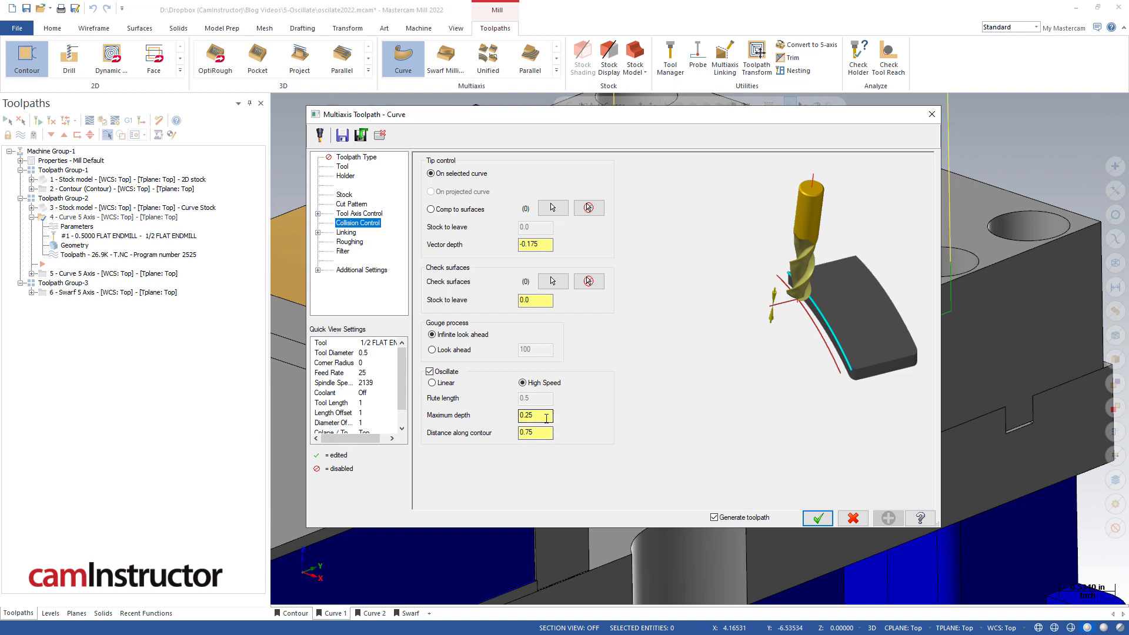
drag(546, 418, 508, 418)
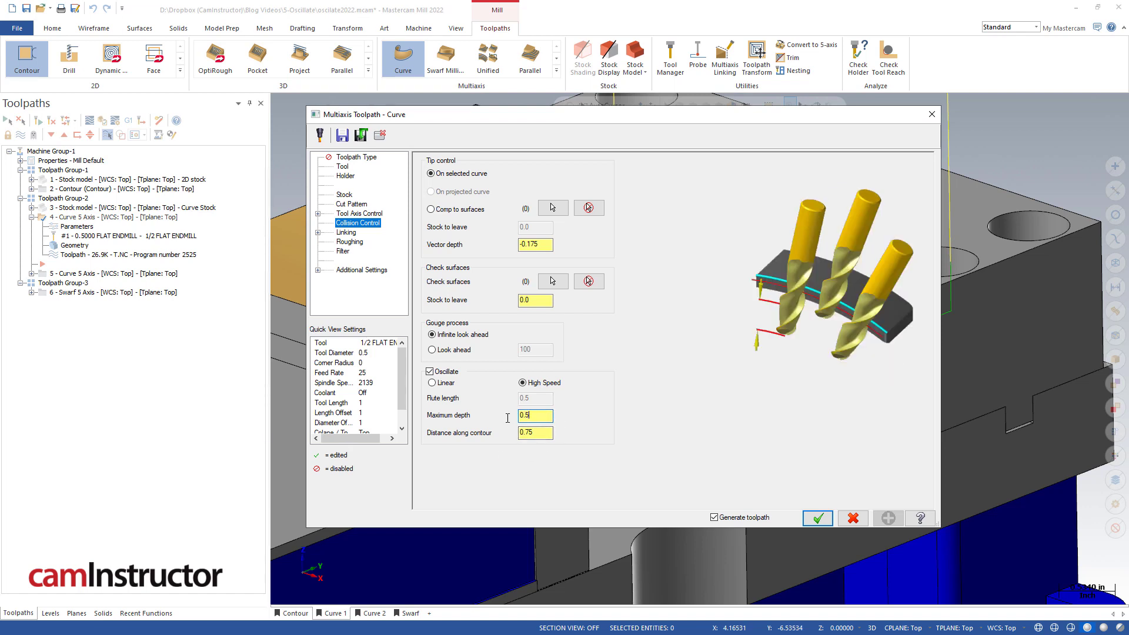
click(547, 434)
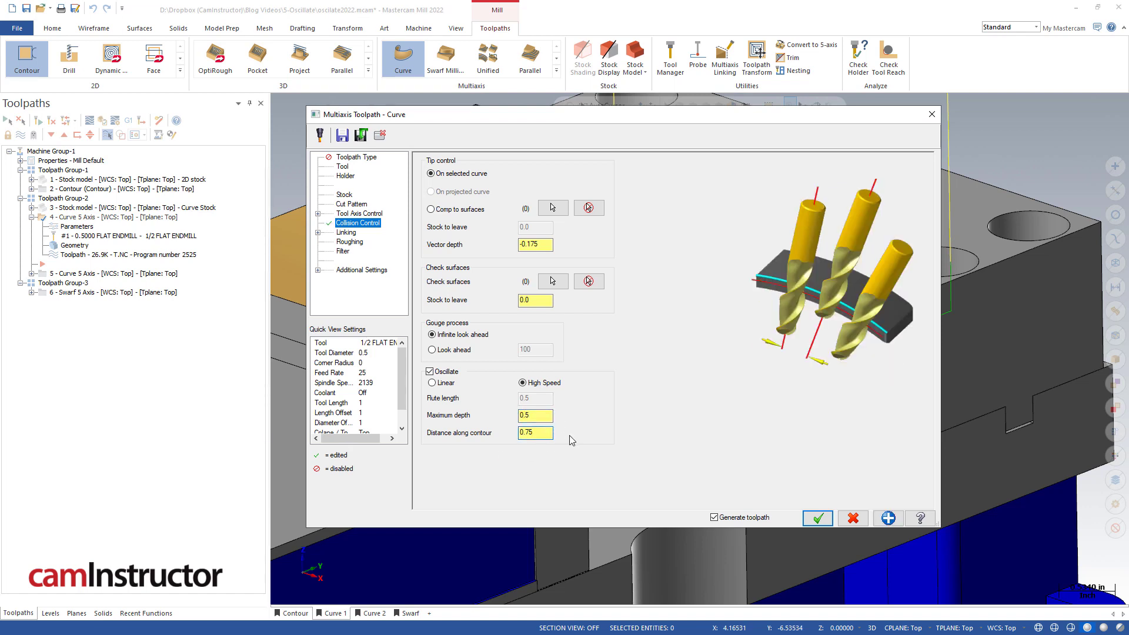
click(818, 517)
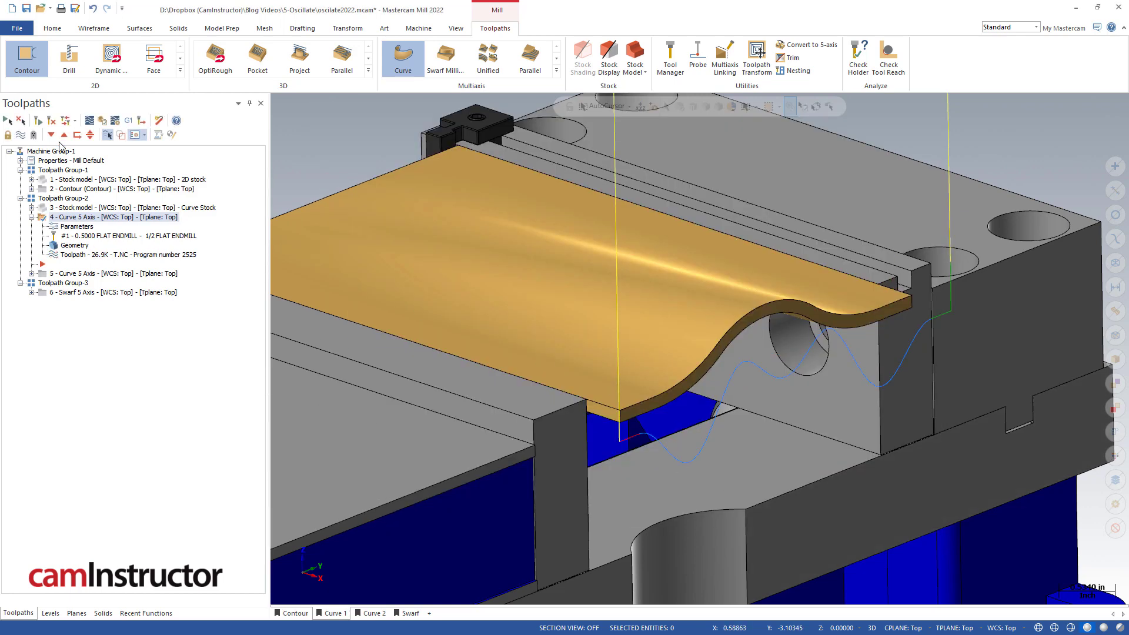
click(89, 121)
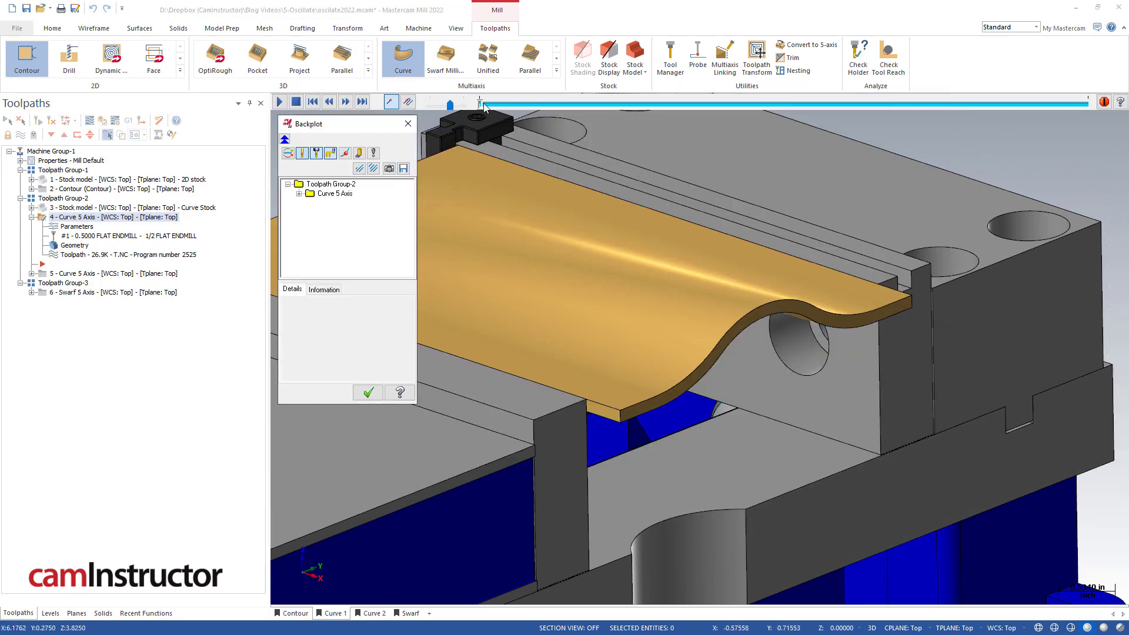
drag(481, 105, 587, 106)
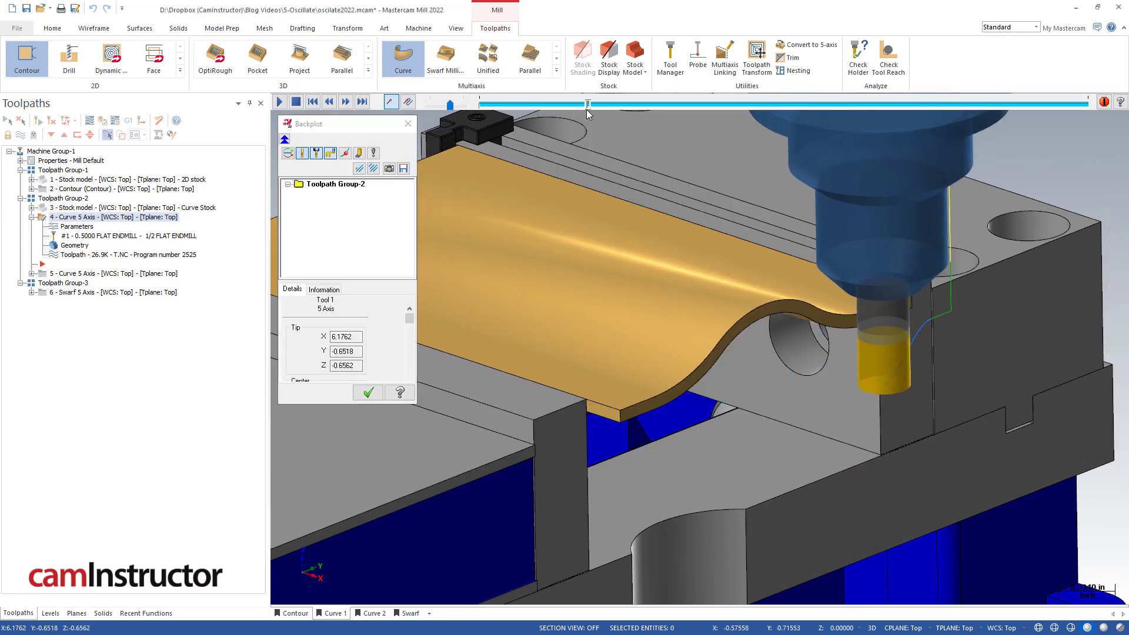
right_click(697, 205)
click(758, 290)
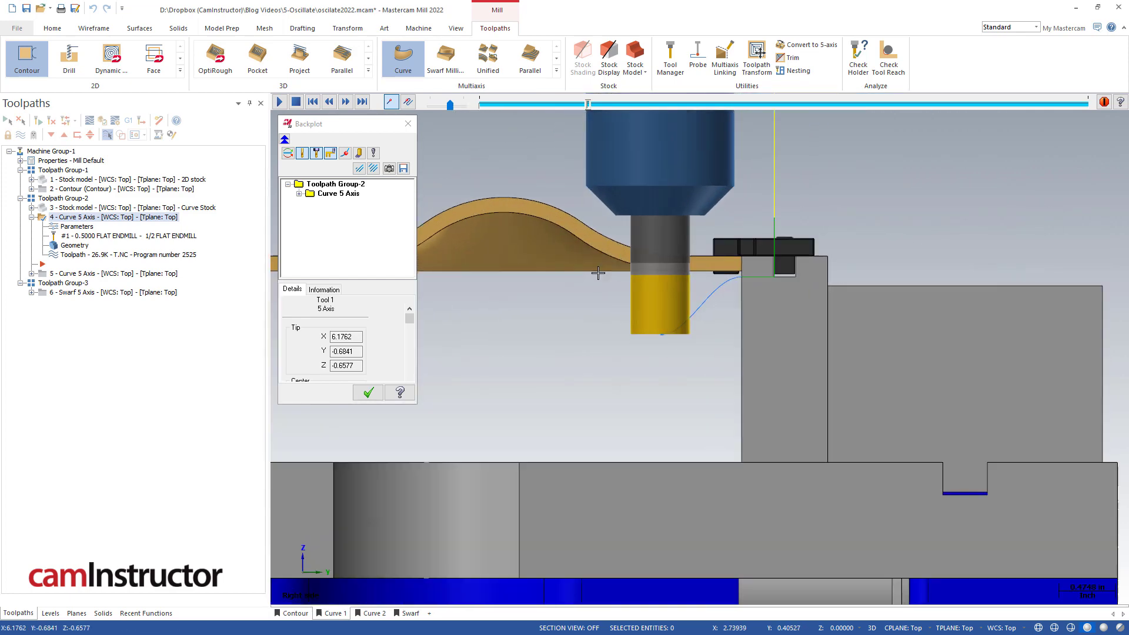
scroll(620, 262, up, 3)
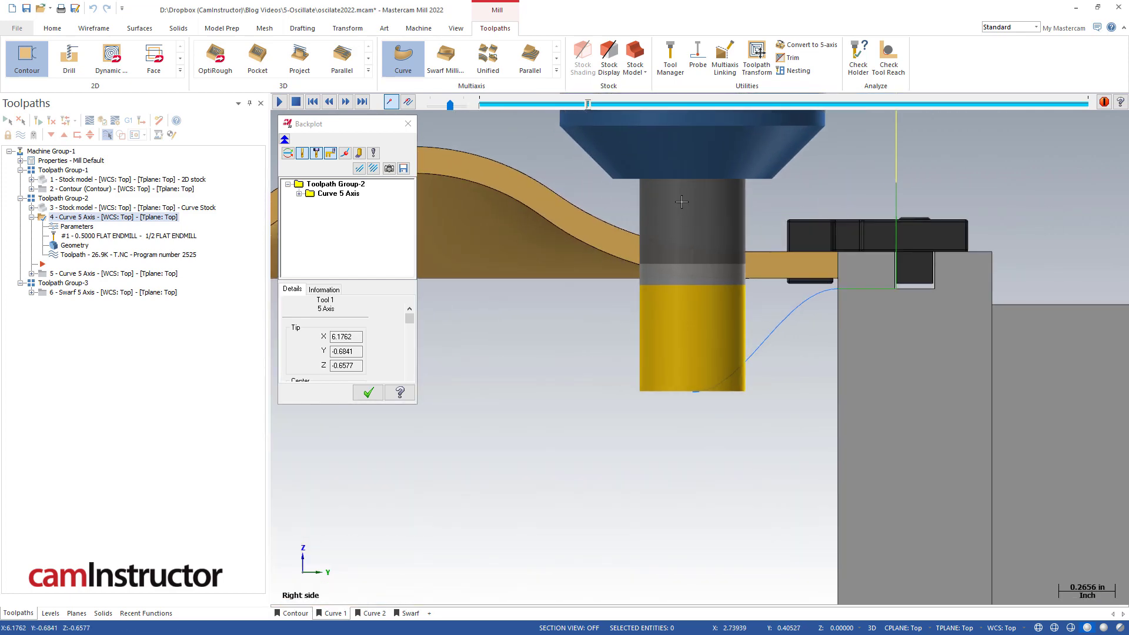
click(368, 393)
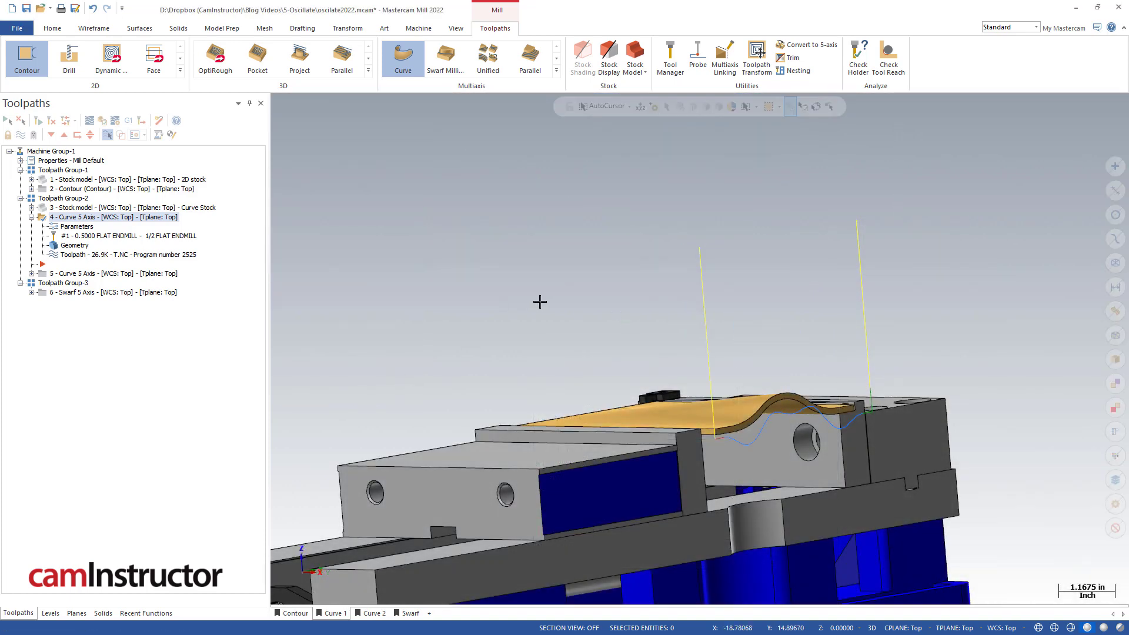
key(alt+2)
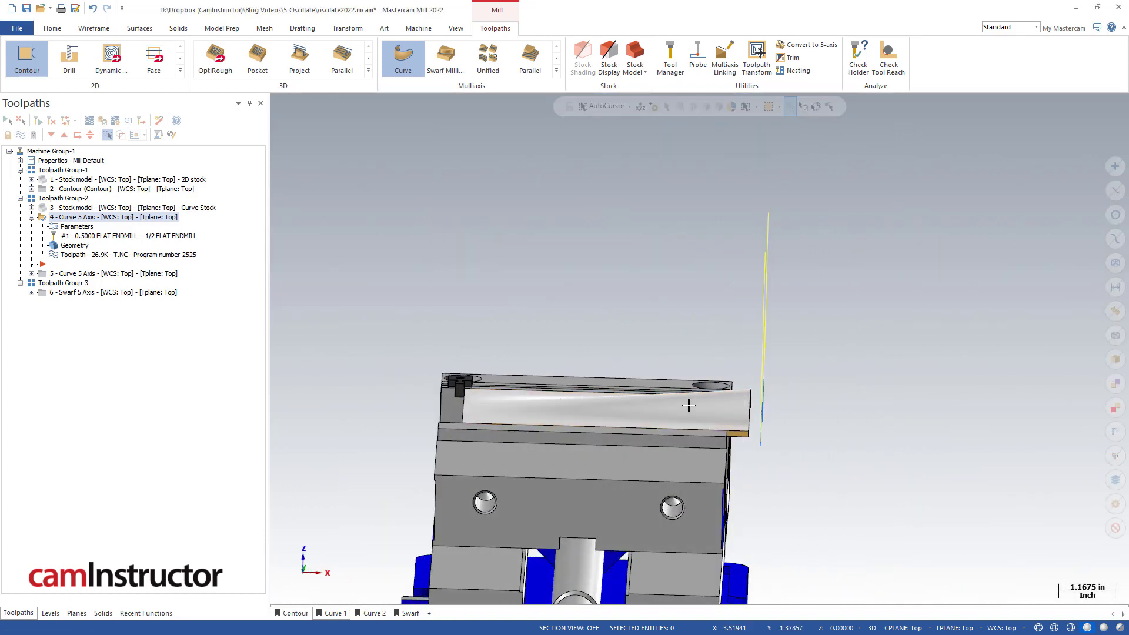
middle_drag(688, 406, 860, 459)
scroll(860, 460, up, 2)
scroll(860, 460, up, 1)
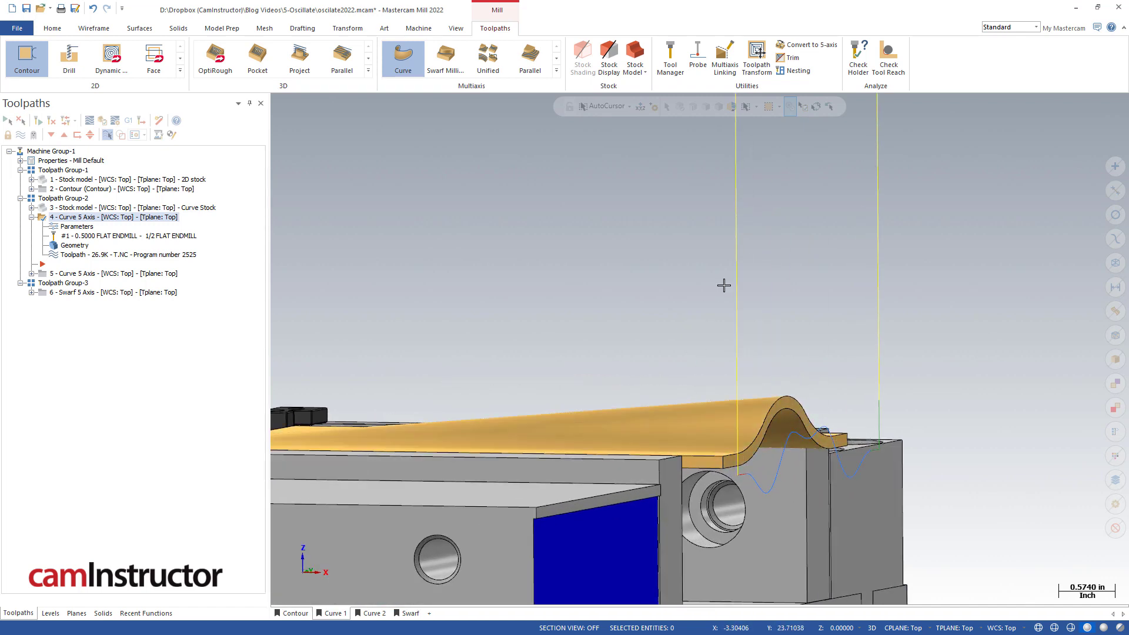
- Reframe the view on the vise and expand operation 5, the angled-wall Curve 5 Axis toolpath
middle_drag(724, 284, 567, 249)
scroll(787, 302, up, 3)
mouse_move(790, 293)
middle_down()
mouse_move(852, 290)
mouse_move(831, 364)
mouse_move(763, 389)
mouse_move(753, 297)
middle_up()
scroll(759, 388, down, 3)
middle_drag(645, 270, 937, 377)
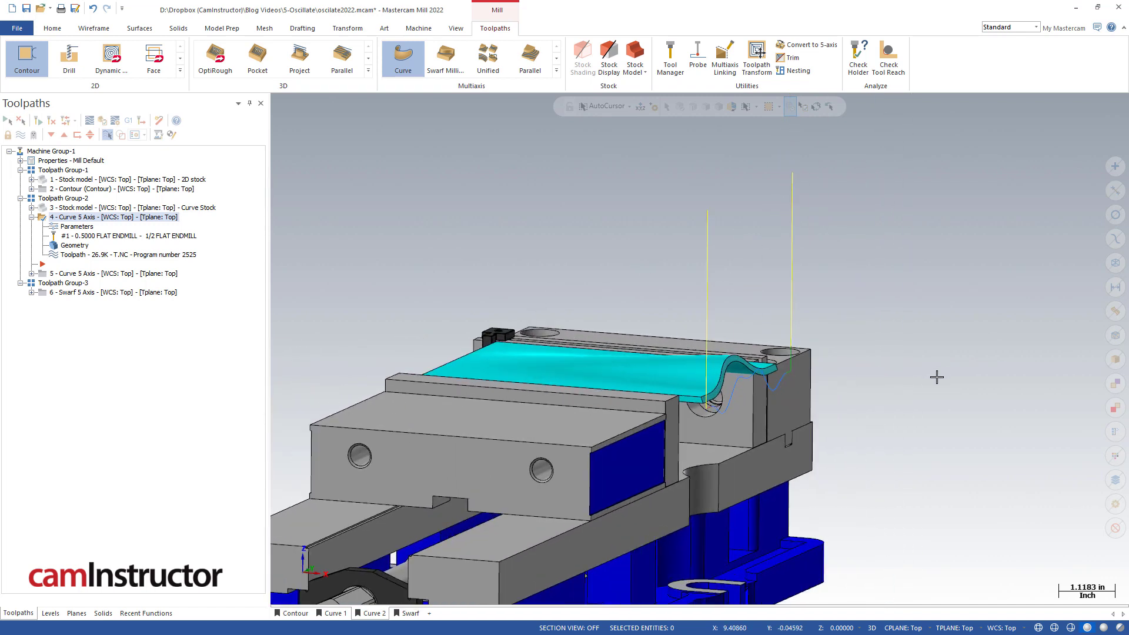
click(31, 273)
click(77, 274)
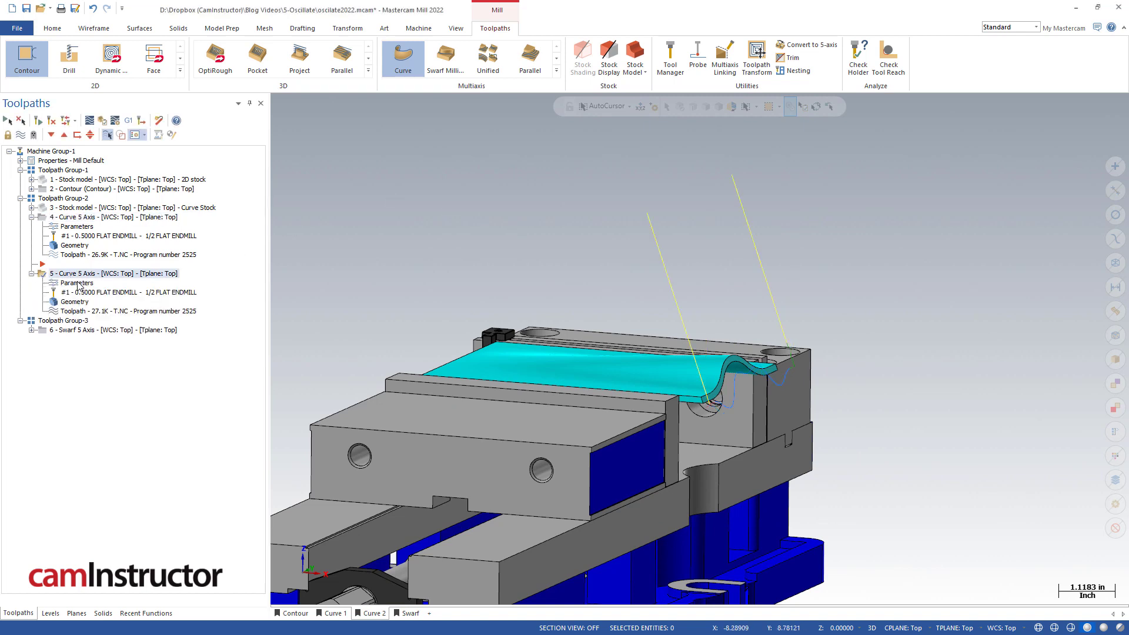
- Check operation 5's tool-axis control plane, then advance its backplot to show the tilted tool
click(78, 283)
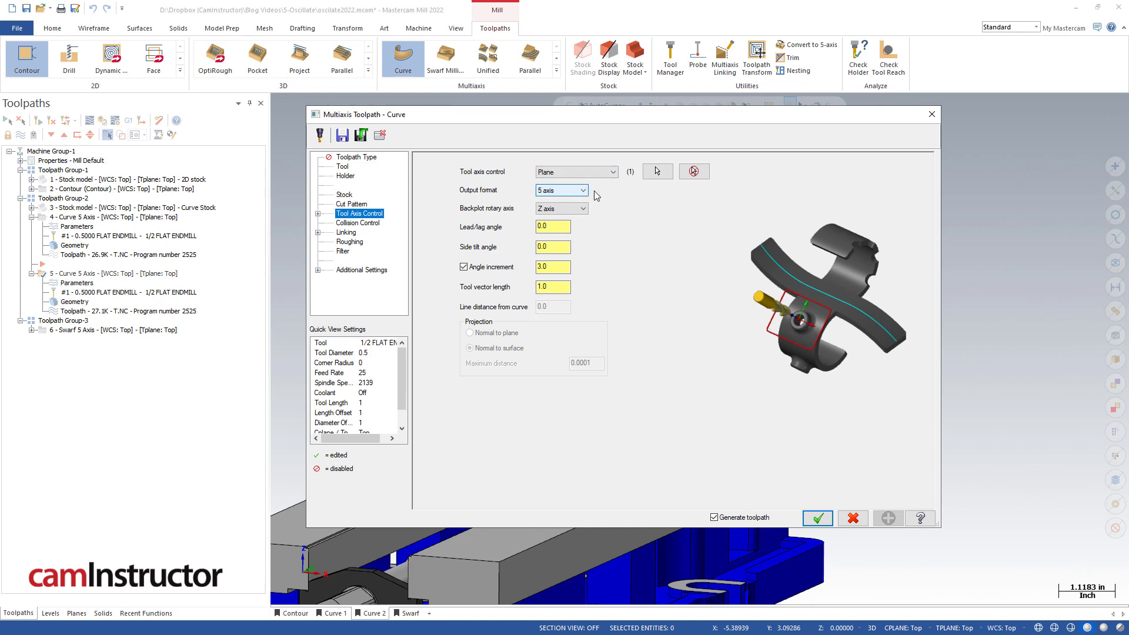
click(657, 171)
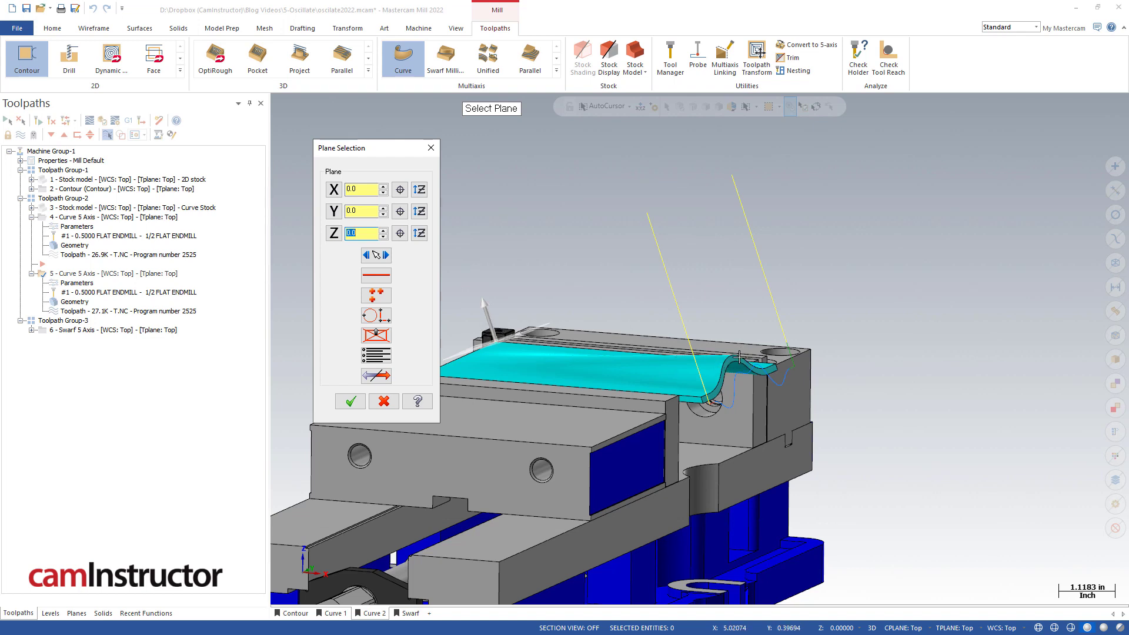
click(351, 402)
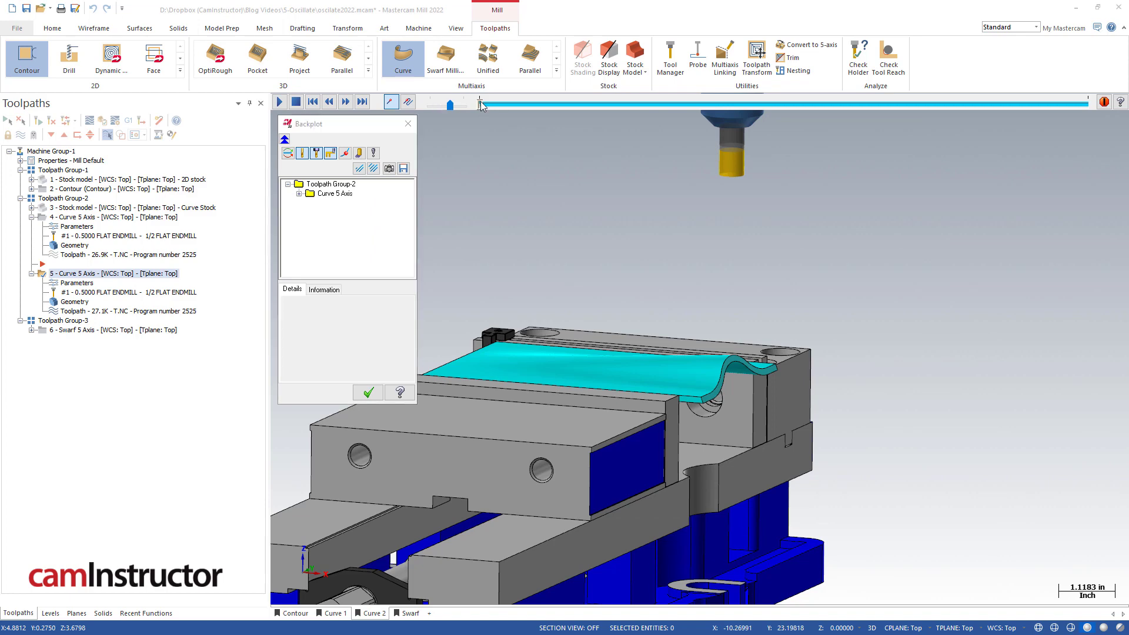
drag(481, 103, 552, 143)
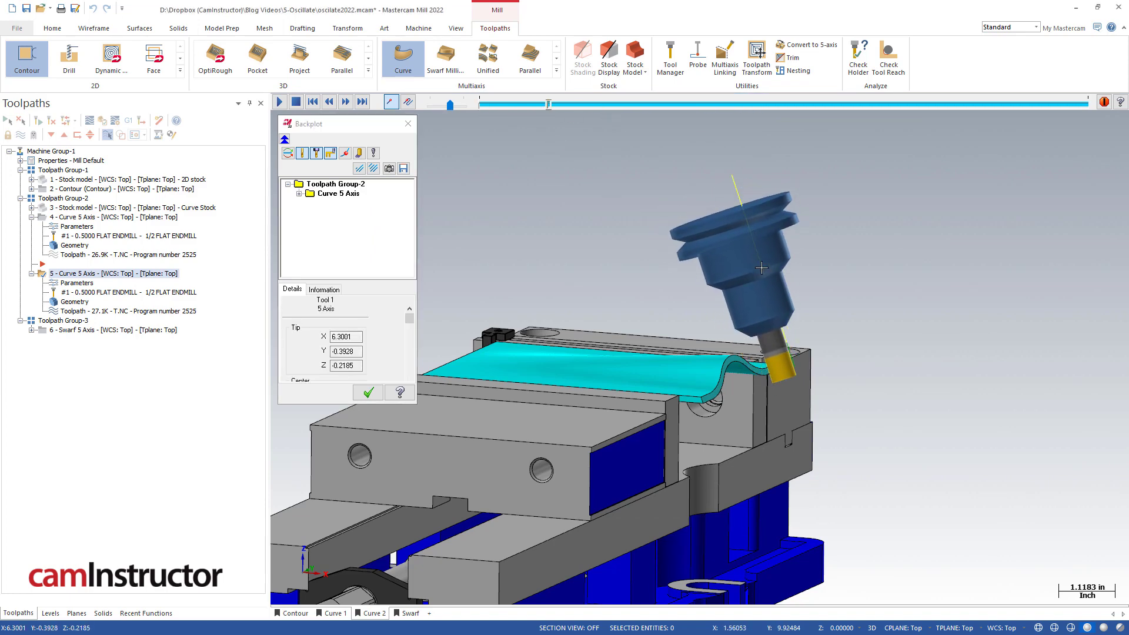
- Scrub operation 5's backplot back and forth, then close it to show the Curve 2 view
middle_drag(762, 268, 722, 268)
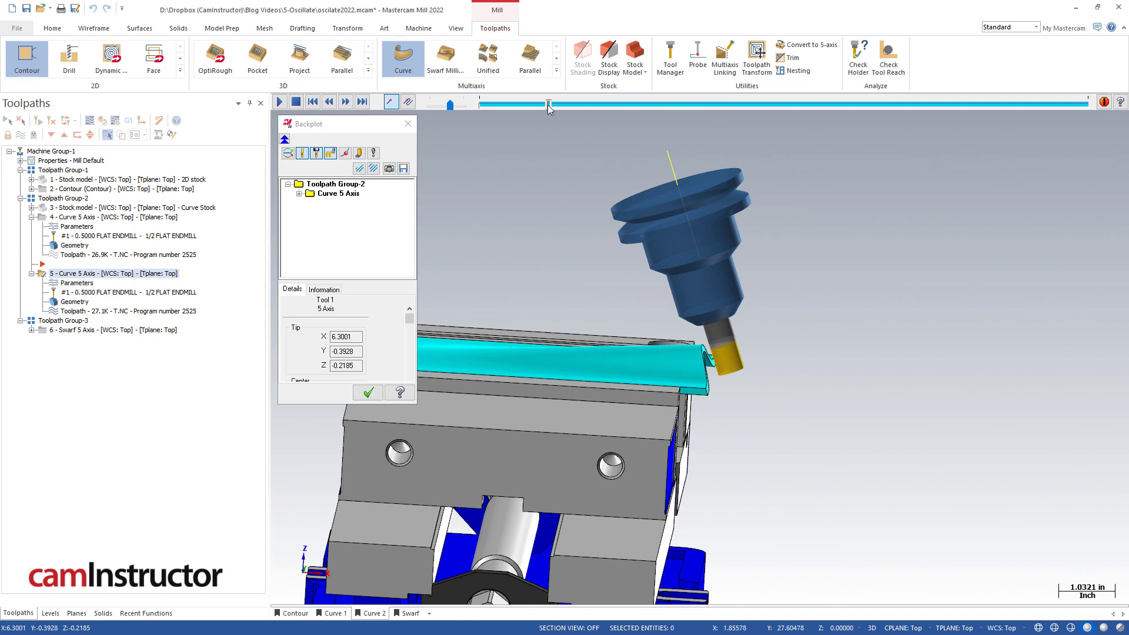
drag(548, 105, 1086, 141)
click(374, 614)
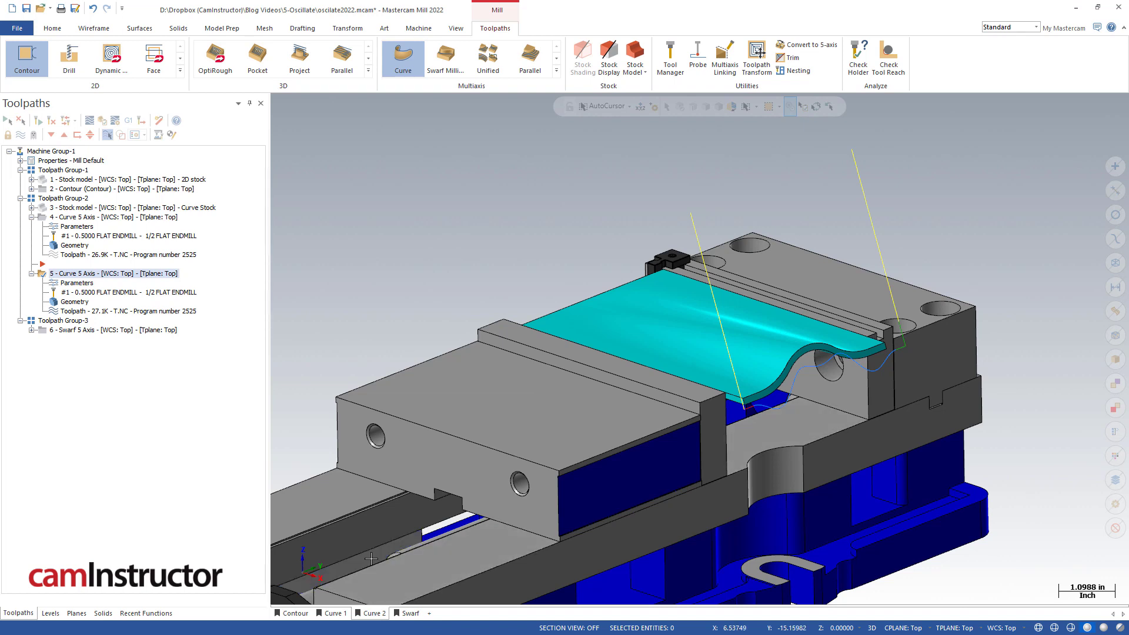
- Inspect the pink wall from the Swarf view and move the insert point below operation 6
click(407, 614)
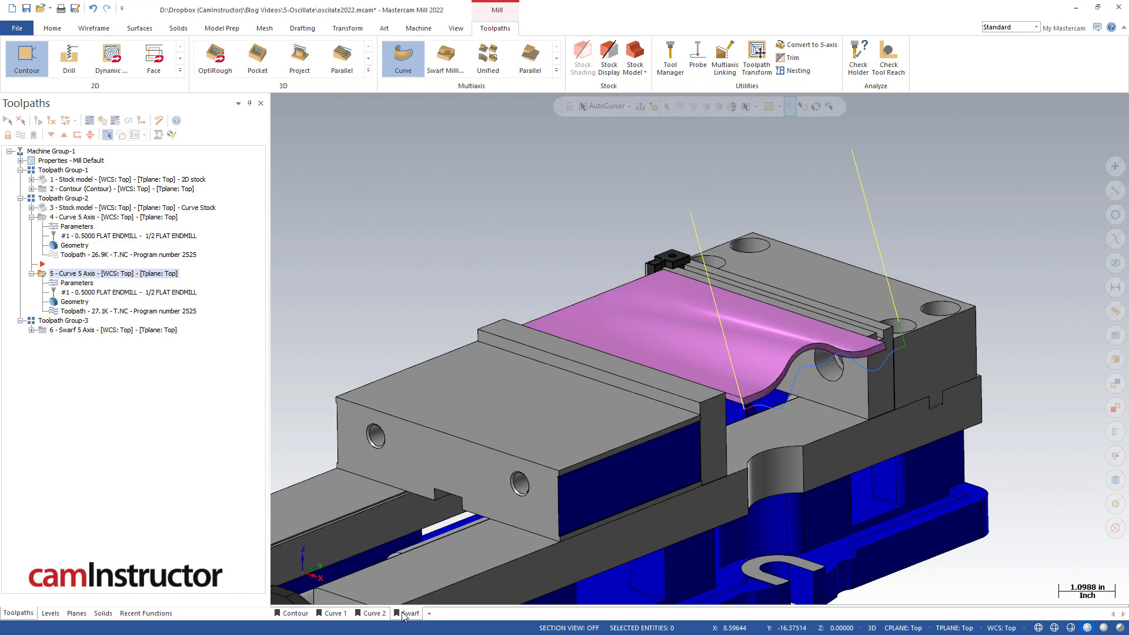
scroll(859, 399, up, 5)
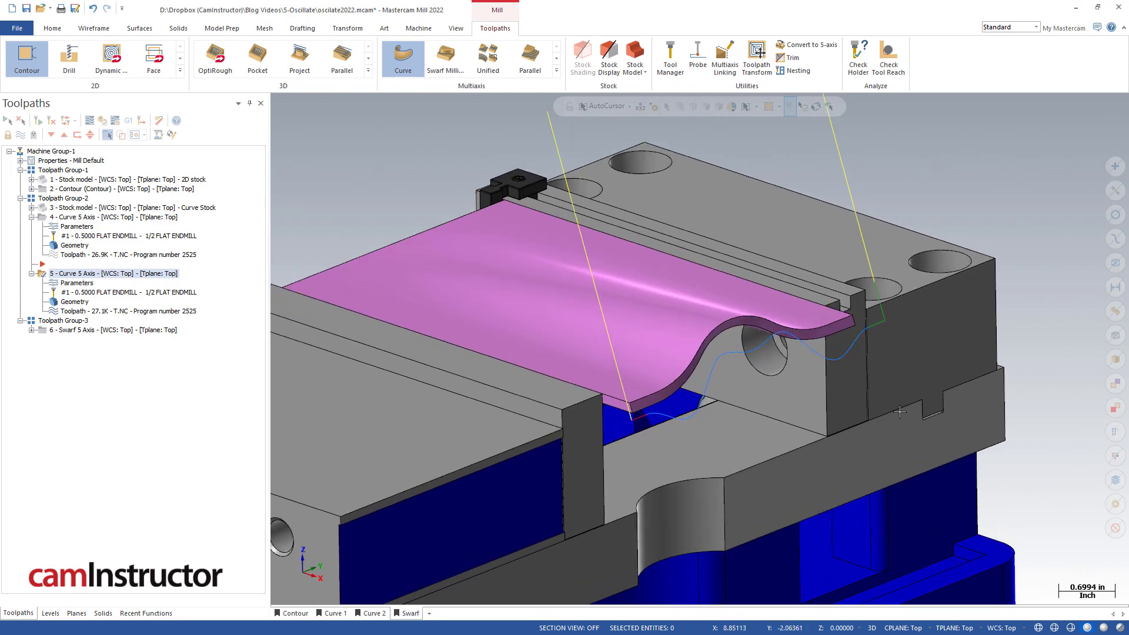
middle_drag(859, 399, 891, 253)
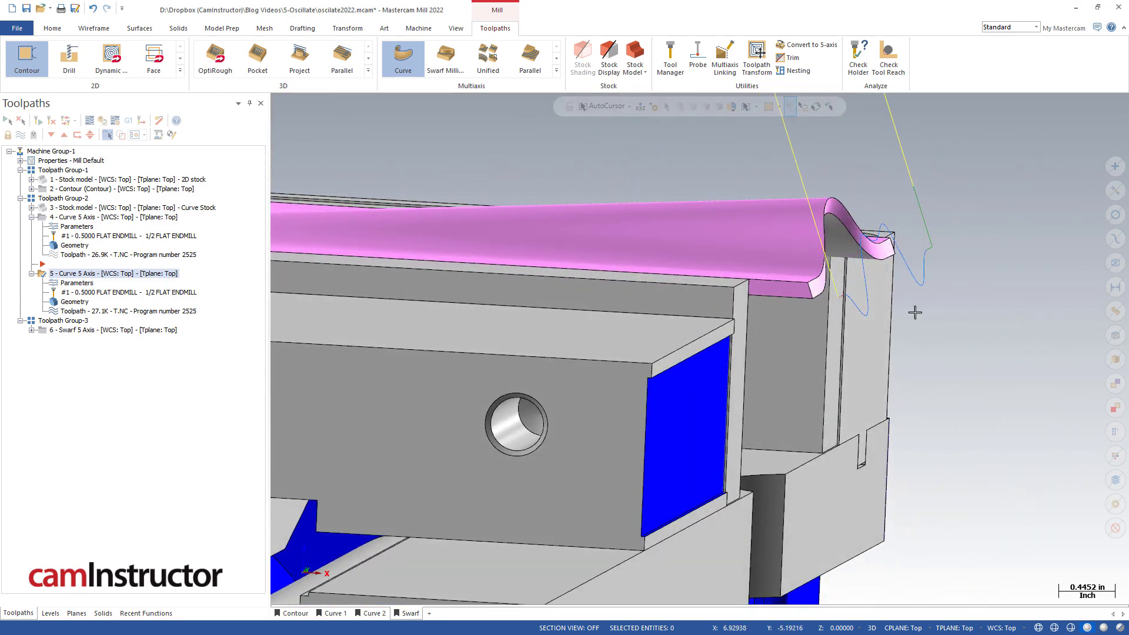
mouse_move(915, 313)
middle_down()
mouse_move(951, 330)
mouse_move(744, 195)
mouse_move(928, 255)
mouse_move(898, 258)
middle_up()
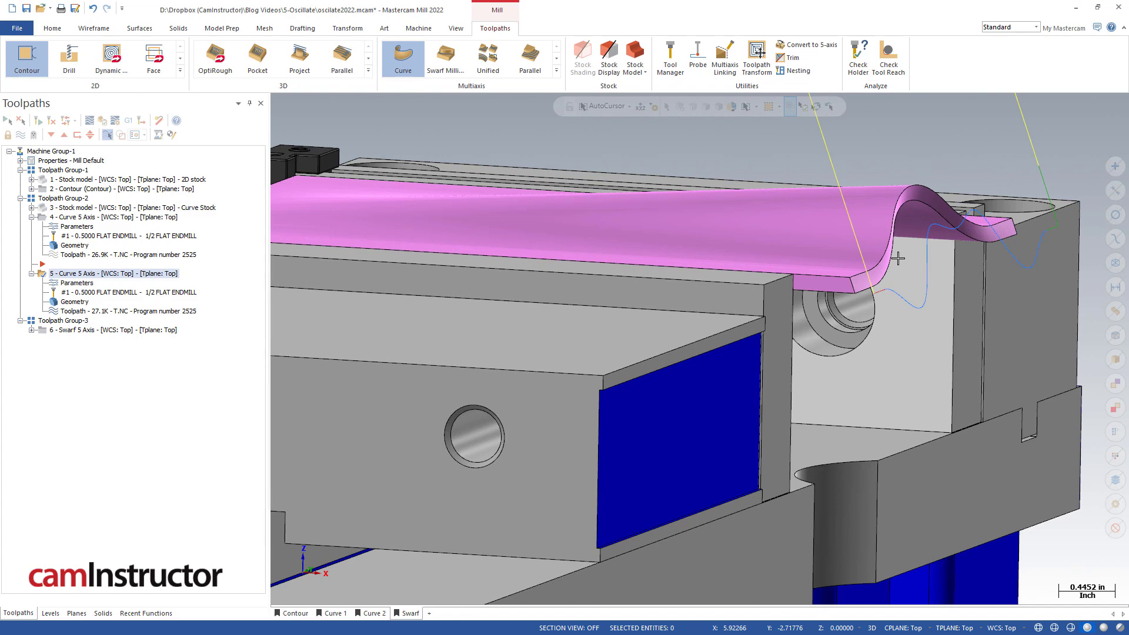
scroll(821, 373, down, 4)
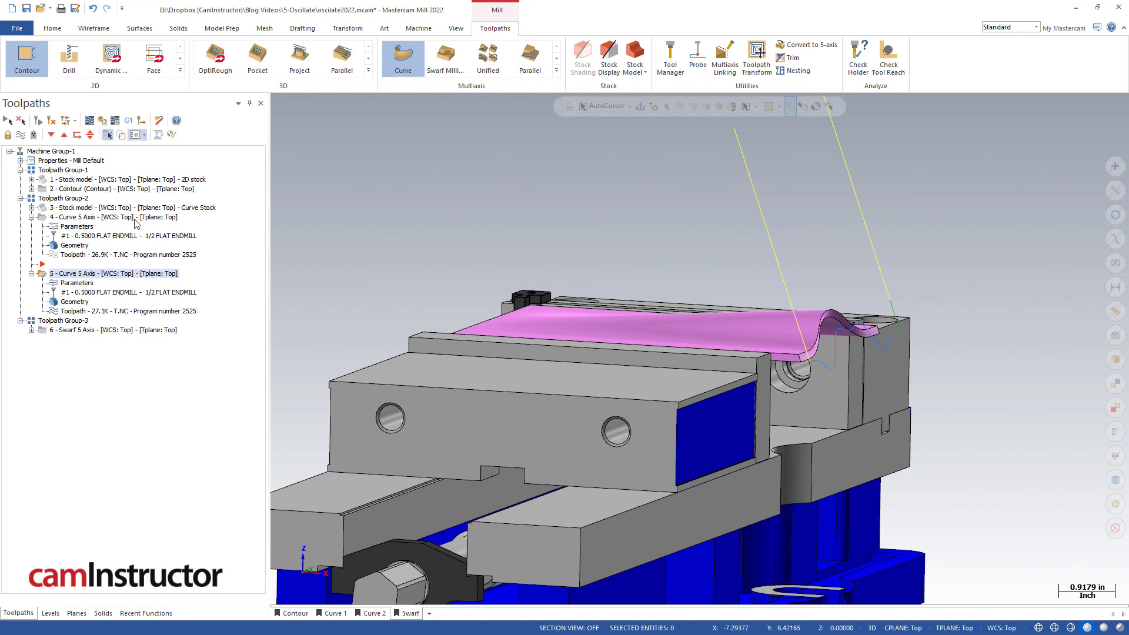
click(51, 135)
click(51, 134)
click(51, 134)
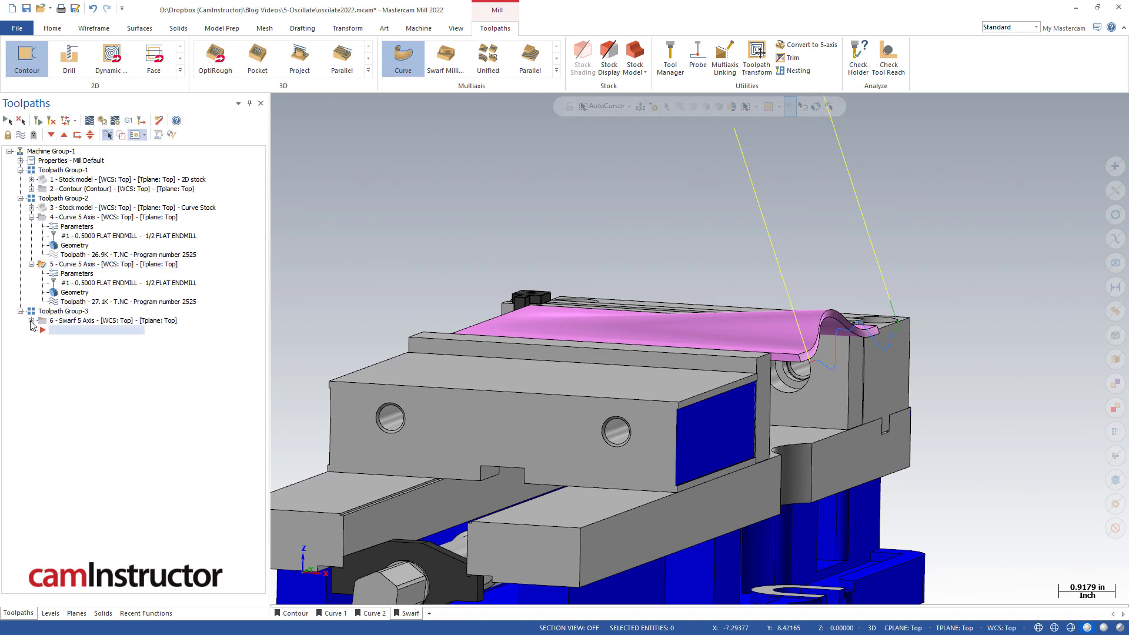
- Expand and select operation 6 Swarf 5 Axis and show the Multiaxis toolpath gallery
click(32, 321)
click(90, 323)
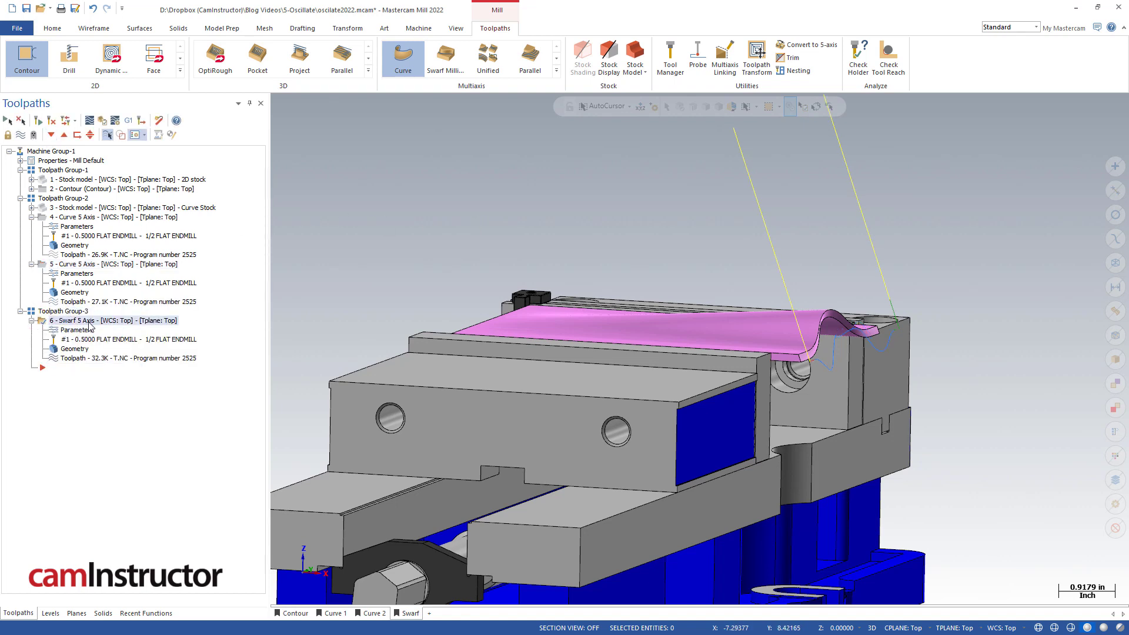
click(557, 70)
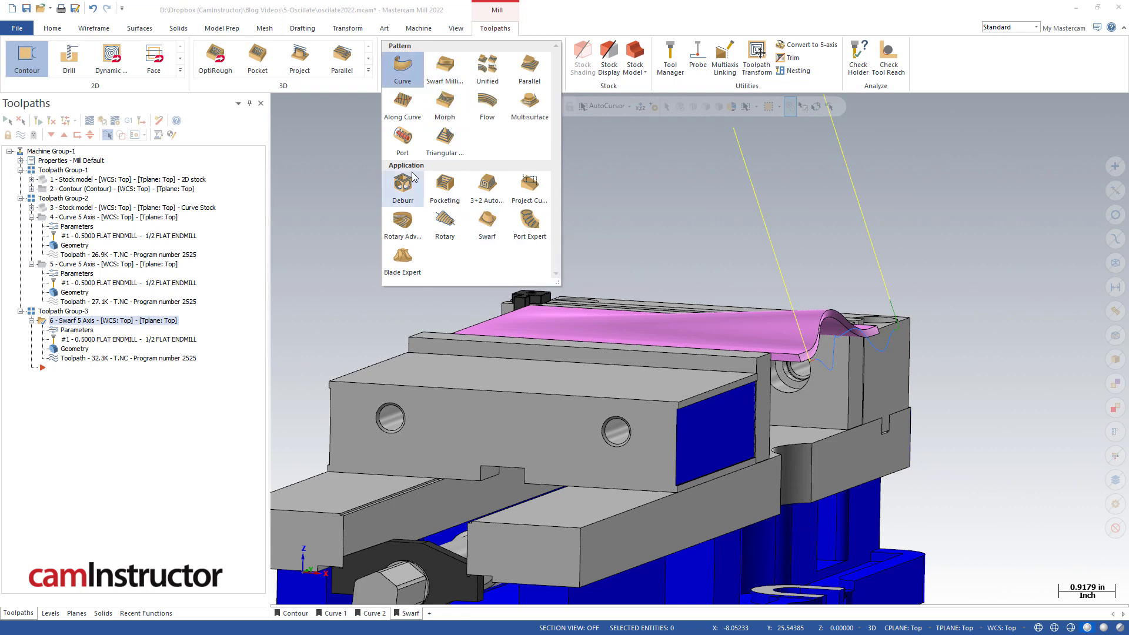
- Choose the 1/2 FLAT ENDMILL and select the curved pink face as the swarf wall
click(484, 222)
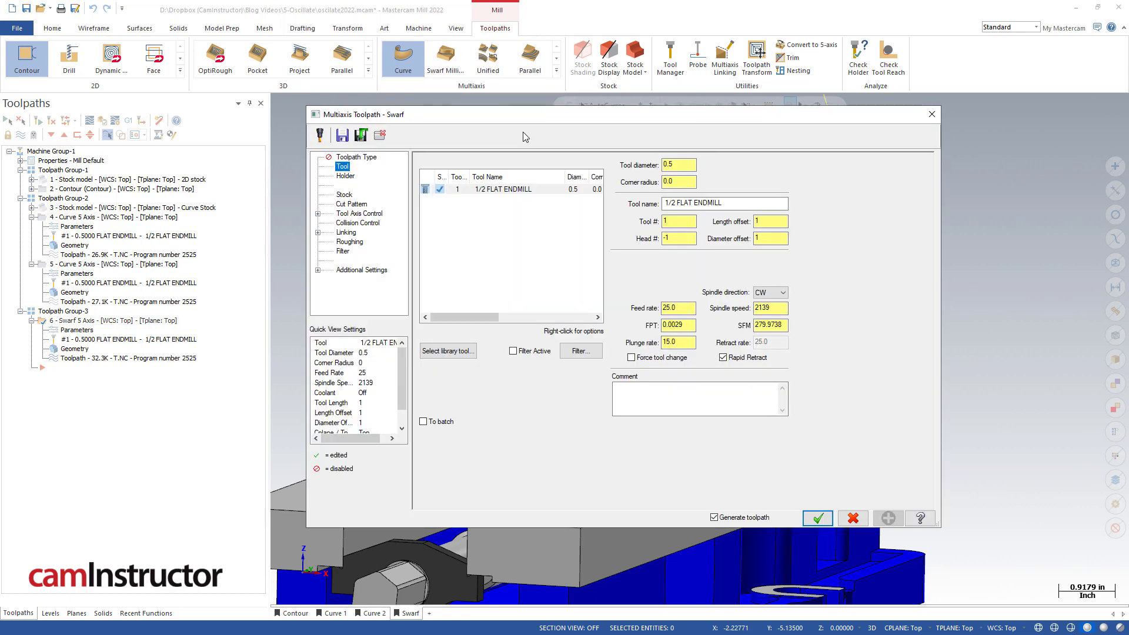
click(509, 189)
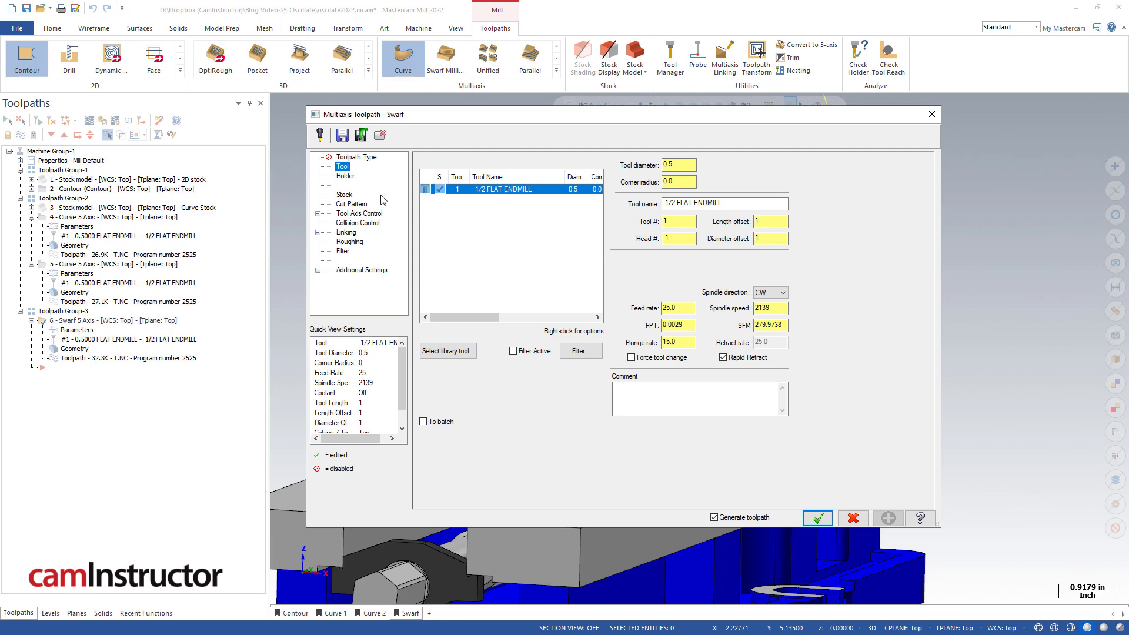
click(351, 204)
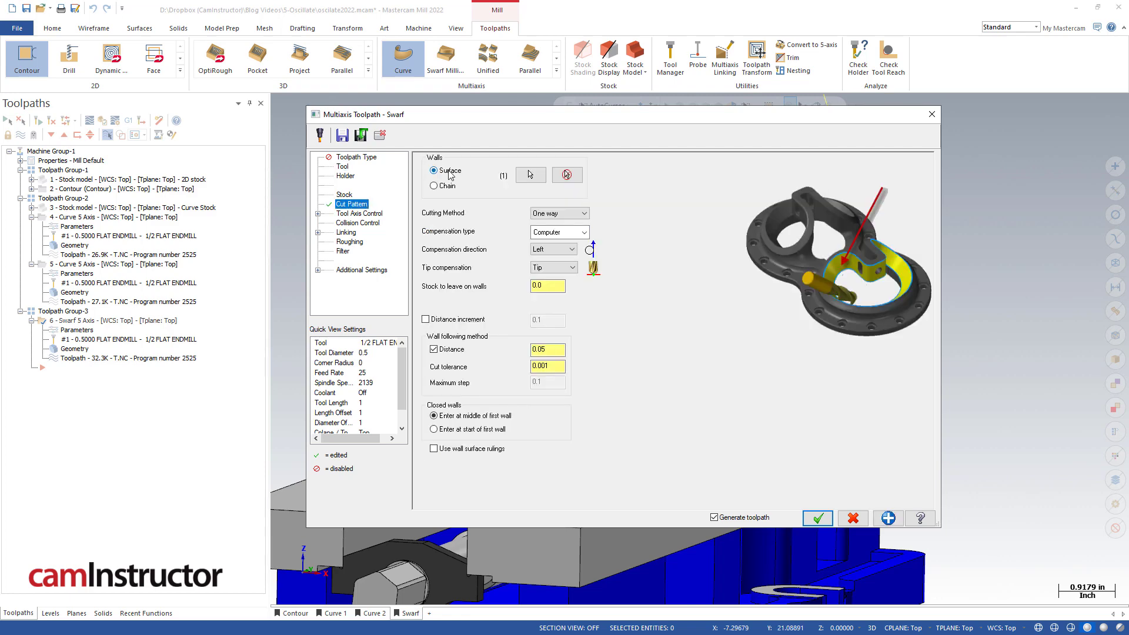
click(530, 175)
scroll(873, 339, up, 4)
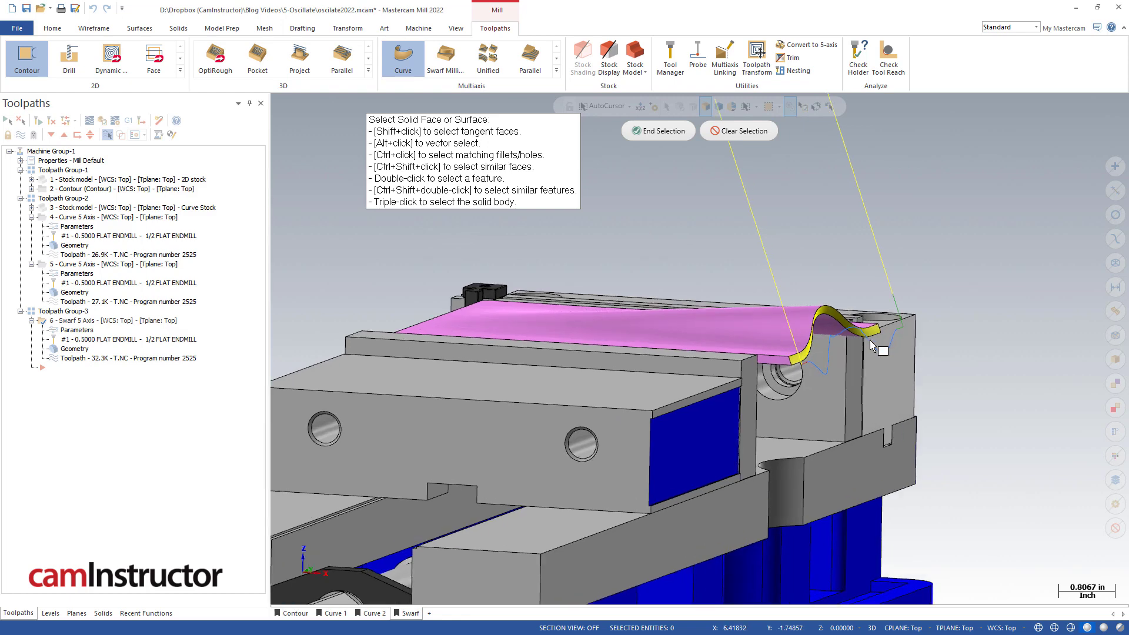
scroll(876, 337, up, 2)
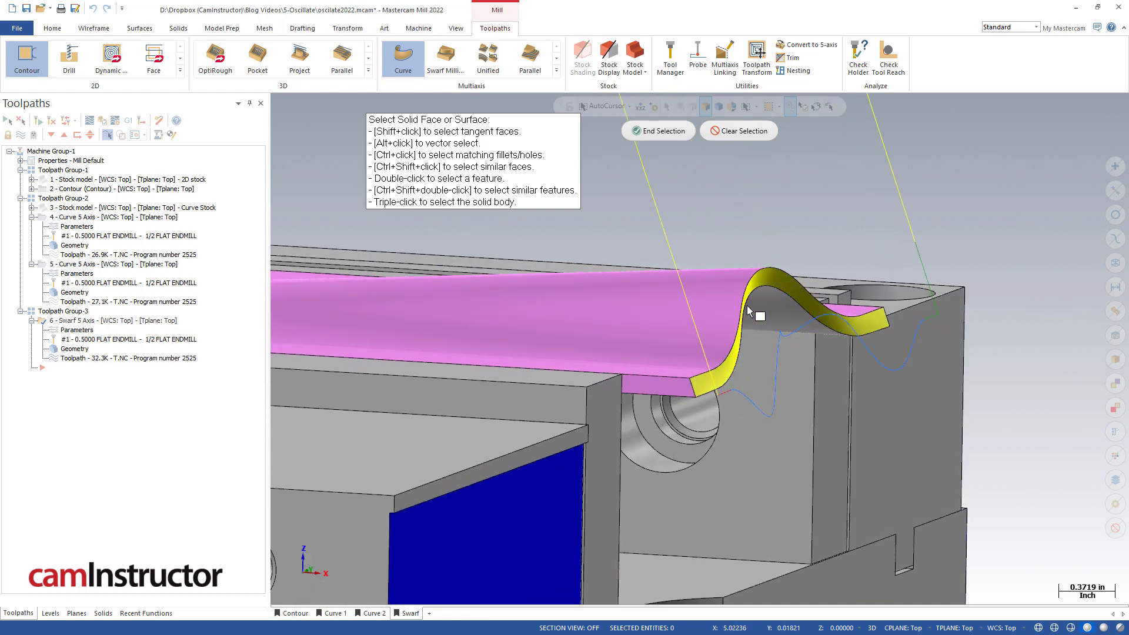
click(694, 346)
key(Return)
click(363, 215)
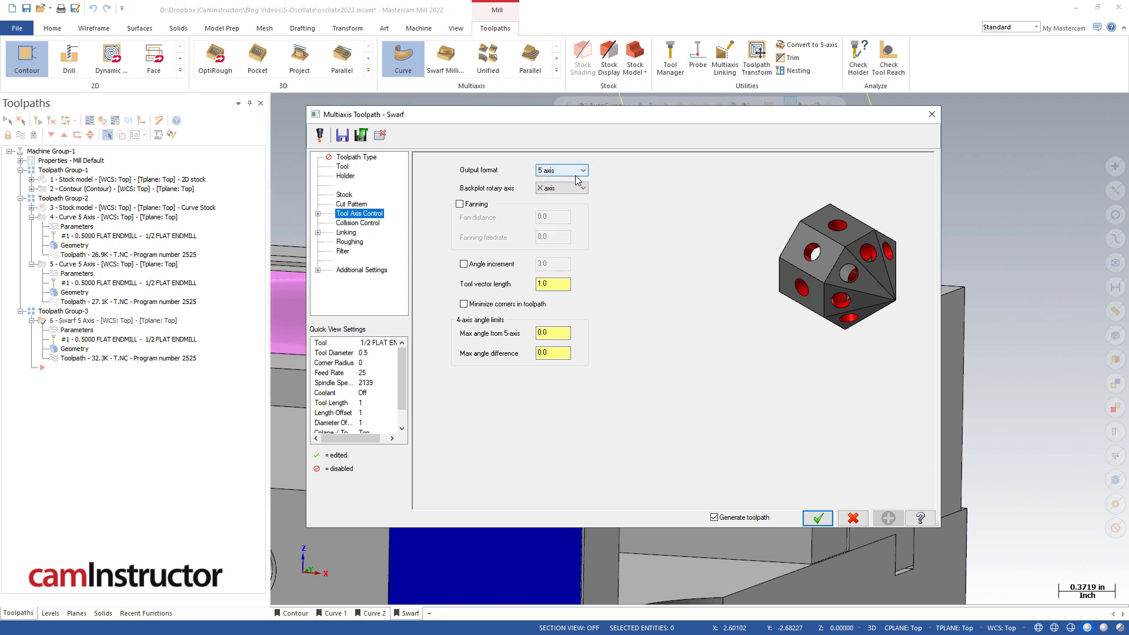
- Regenerate the Swarf toolpath with High Speed oscillation, 0.25 amplitude and 0.75 along contour
click(360, 224)
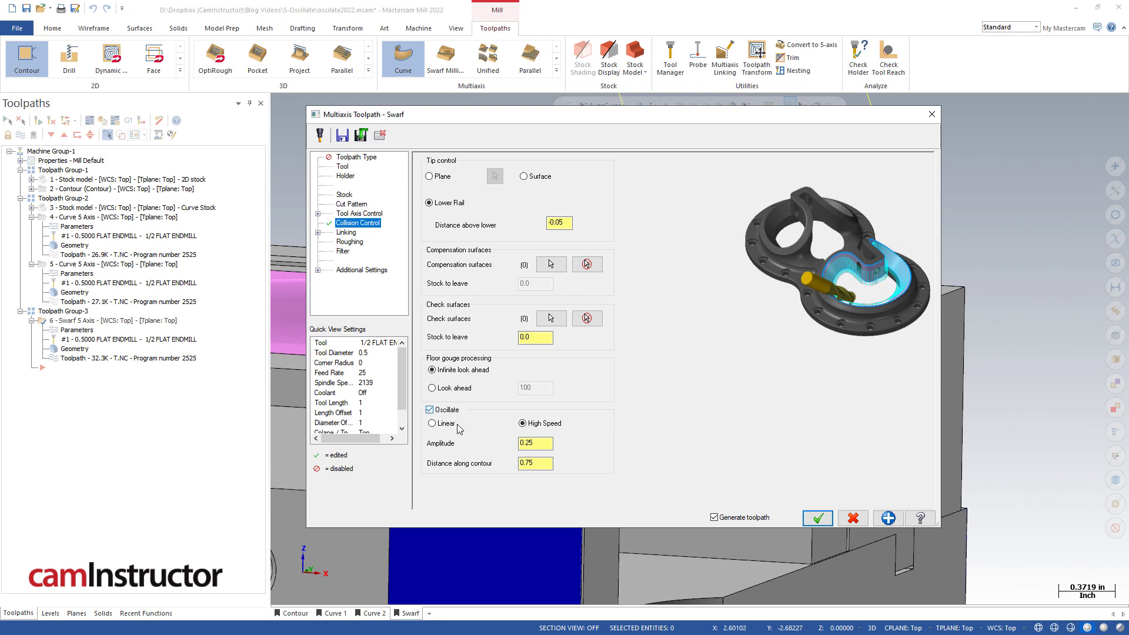
click(542, 443)
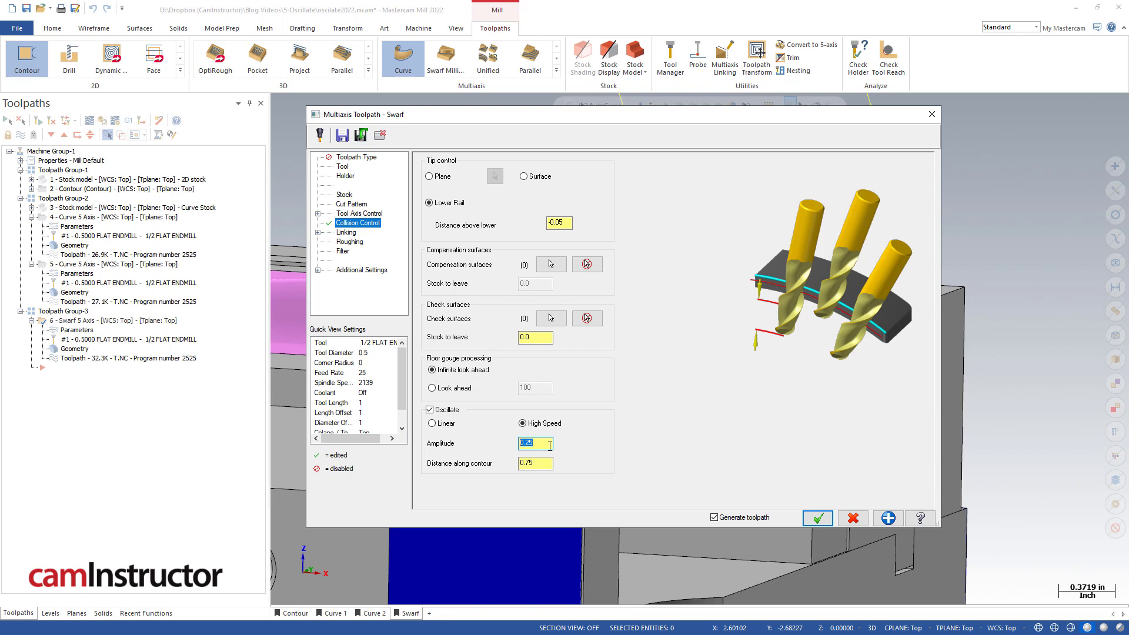
click(811, 522)
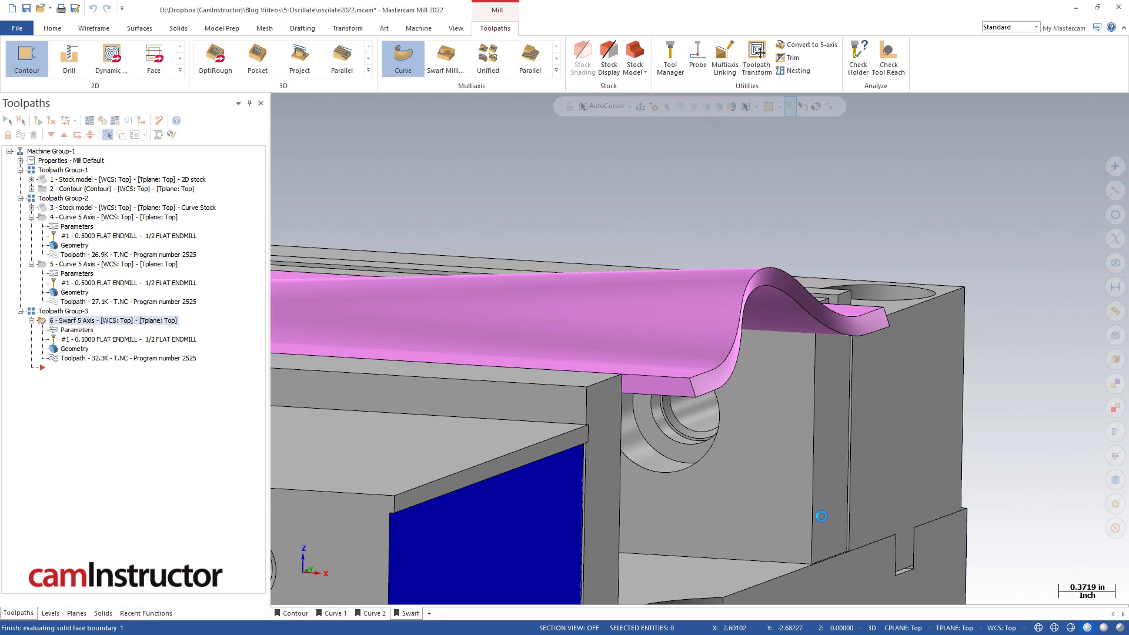
- Backplot the oscillating swarf toolpath to its end, then close the backplot
click(88, 123)
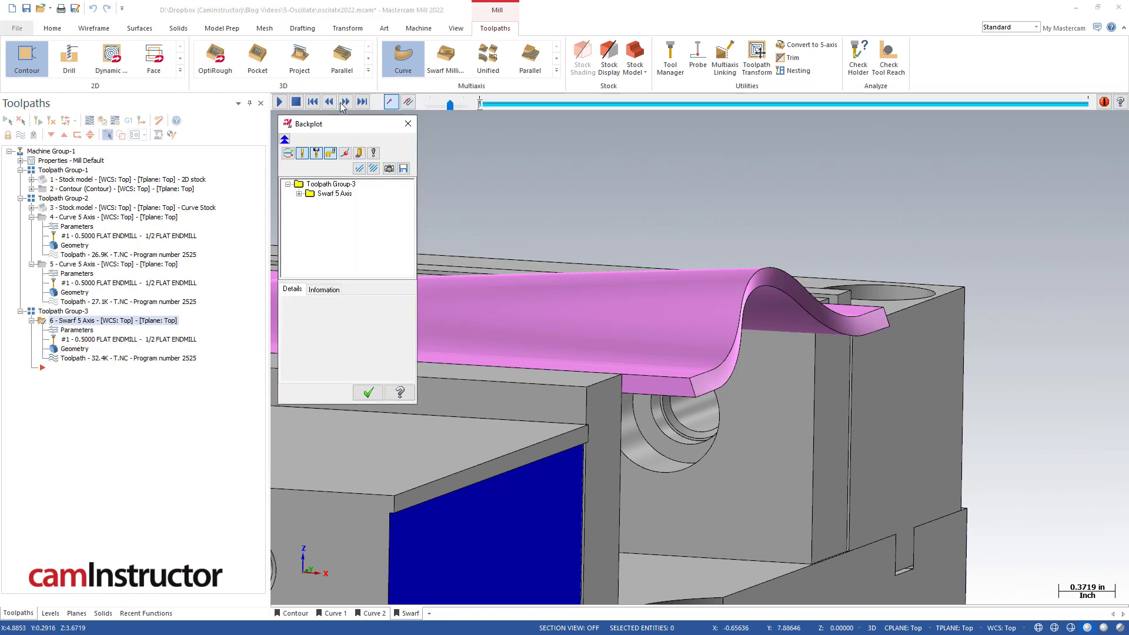
click(346, 102)
scroll(571, 276, down, 3)
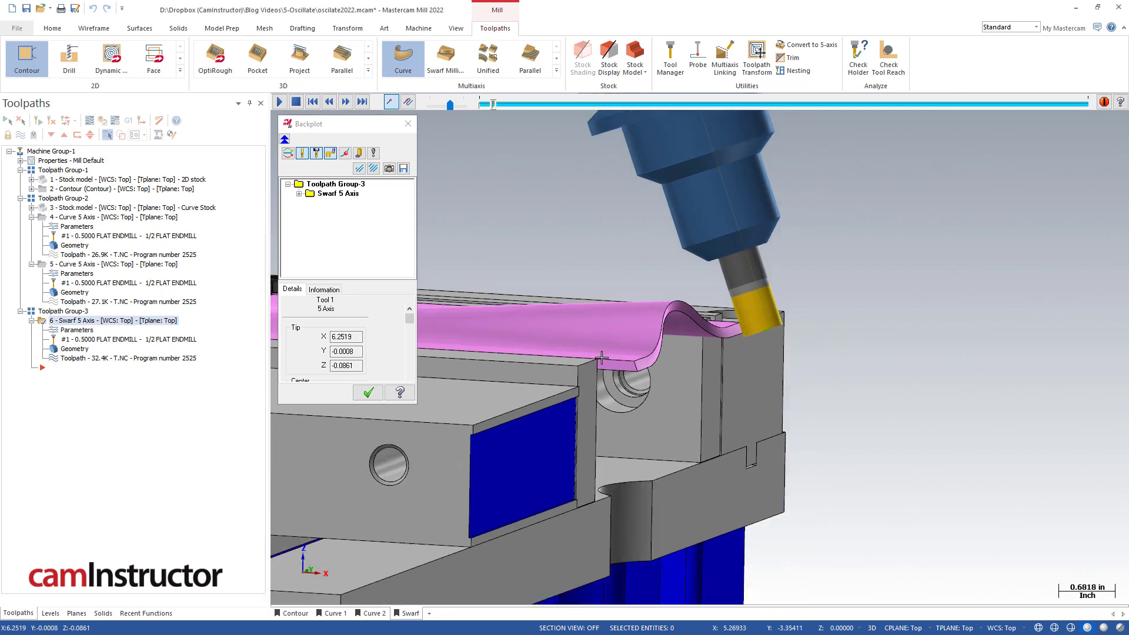
drag(492, 104, 778, 139)
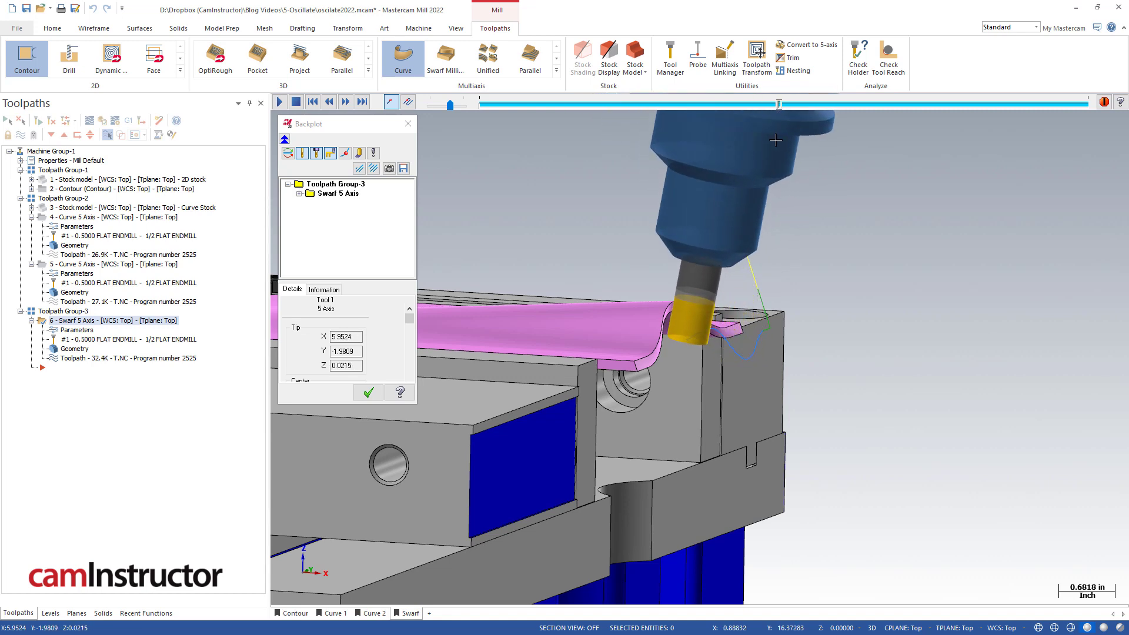
drag(779, 104, 1087, 104)
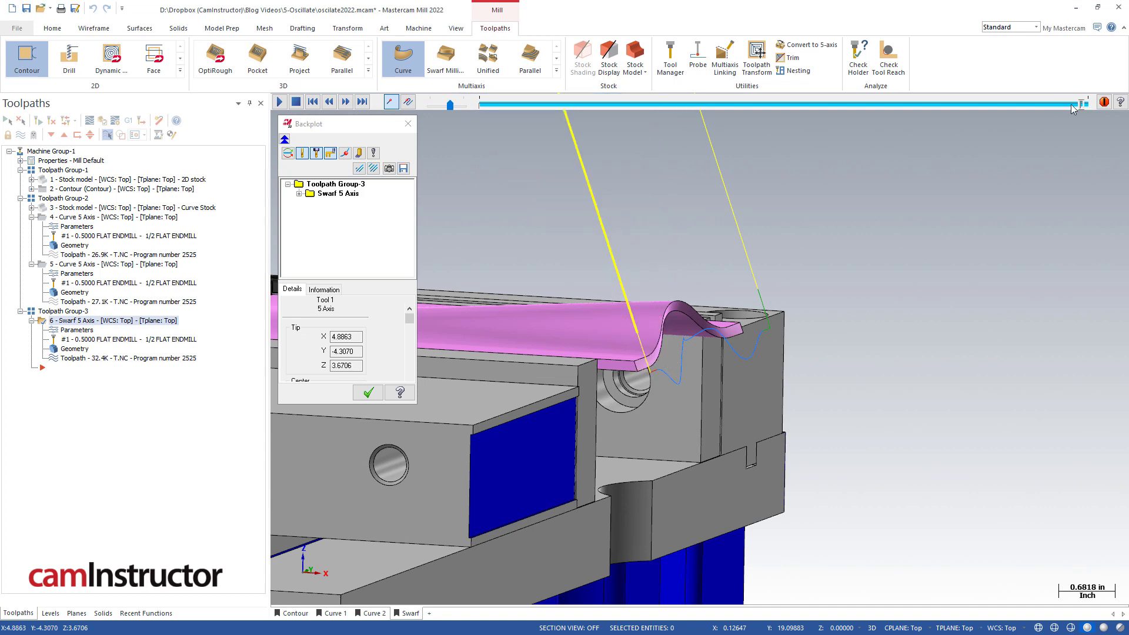
click(369, 393)
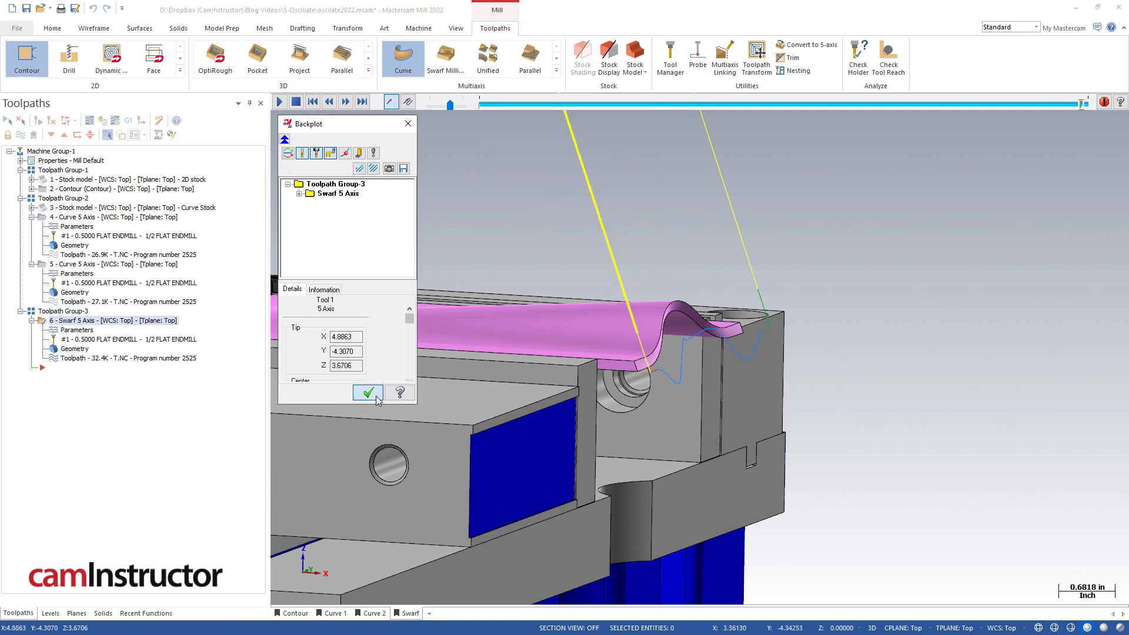
- Switch to an isometric view, then return to the saved Swarf view
right_click(769, 206)
click(788, 309)
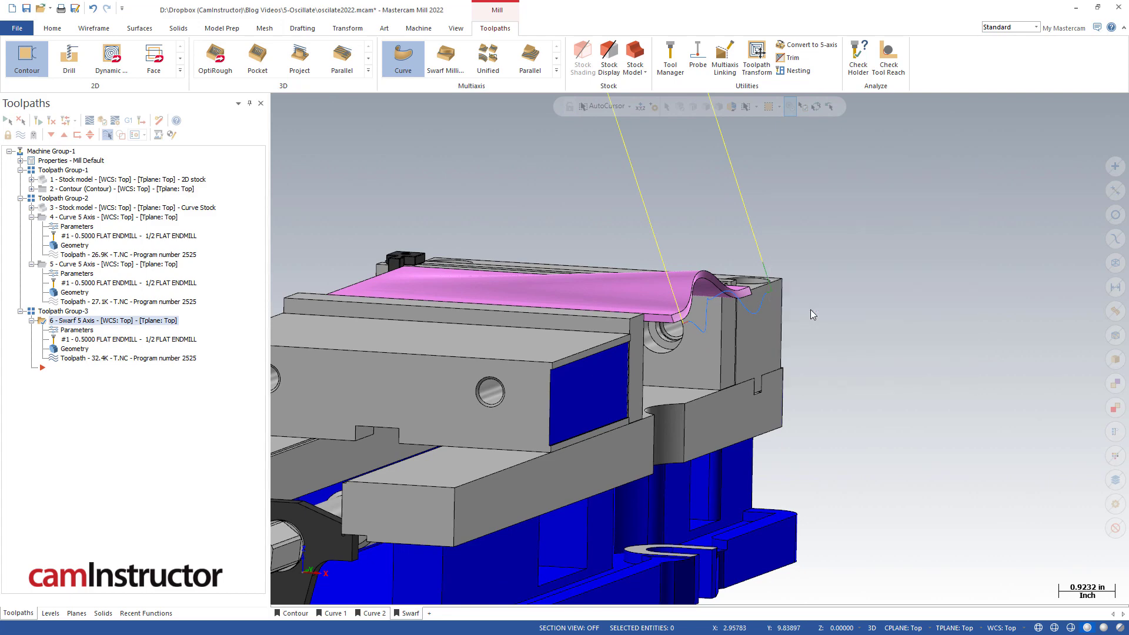
click(409, 614)
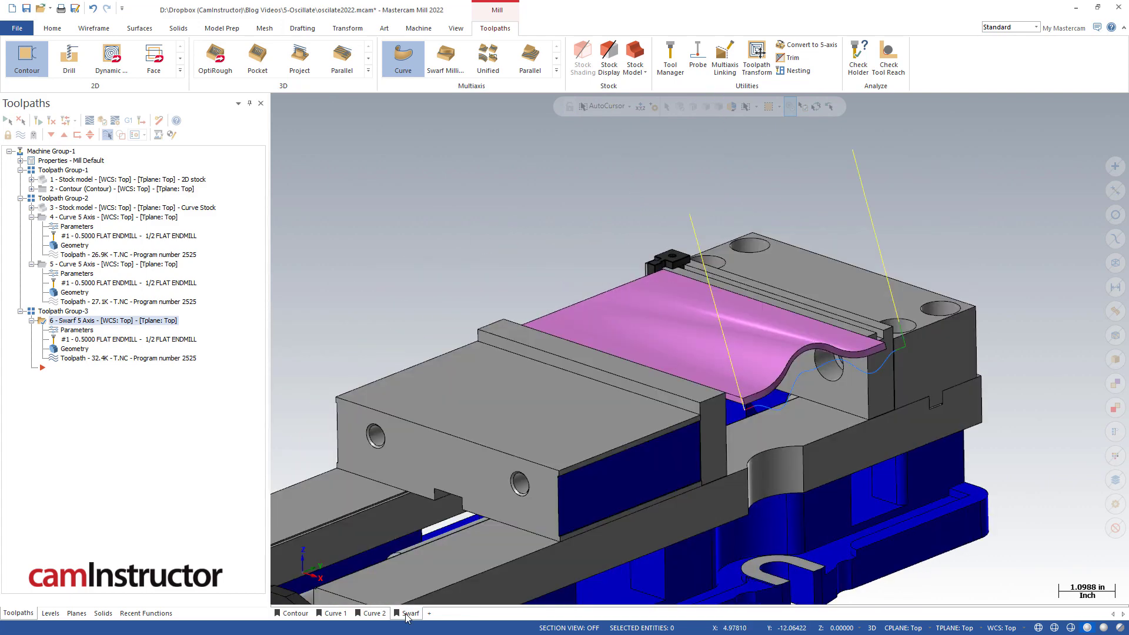